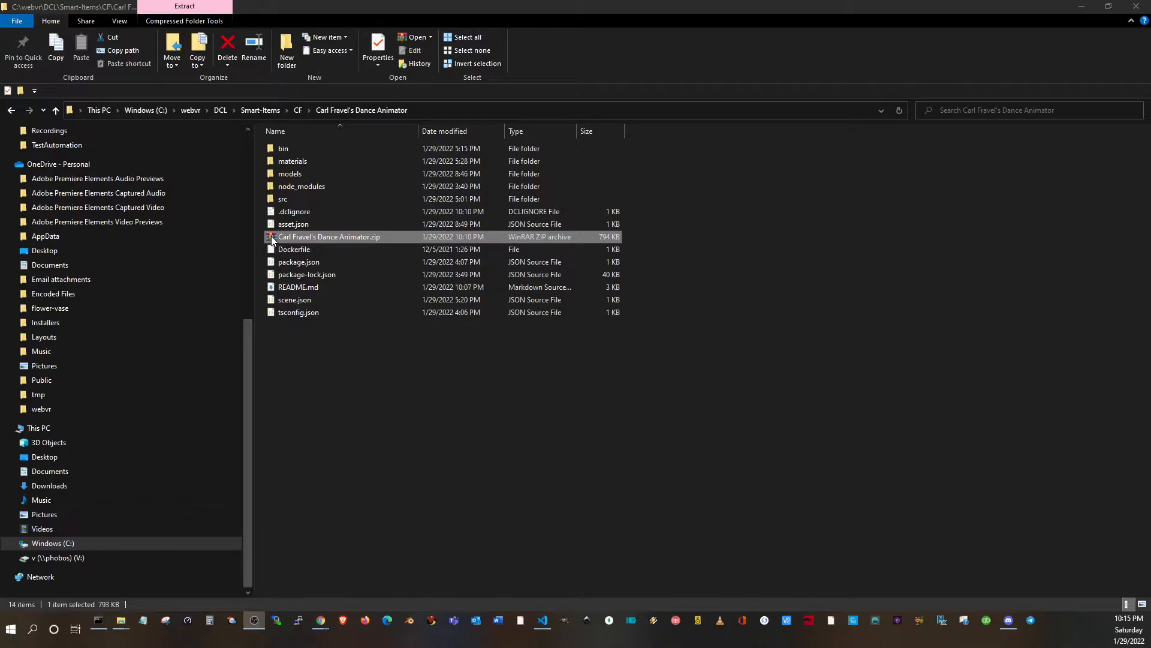
# Open the Dance Animator zip archive and browse into its src\modules folder
pyautogui.doubleClick(272, 237)
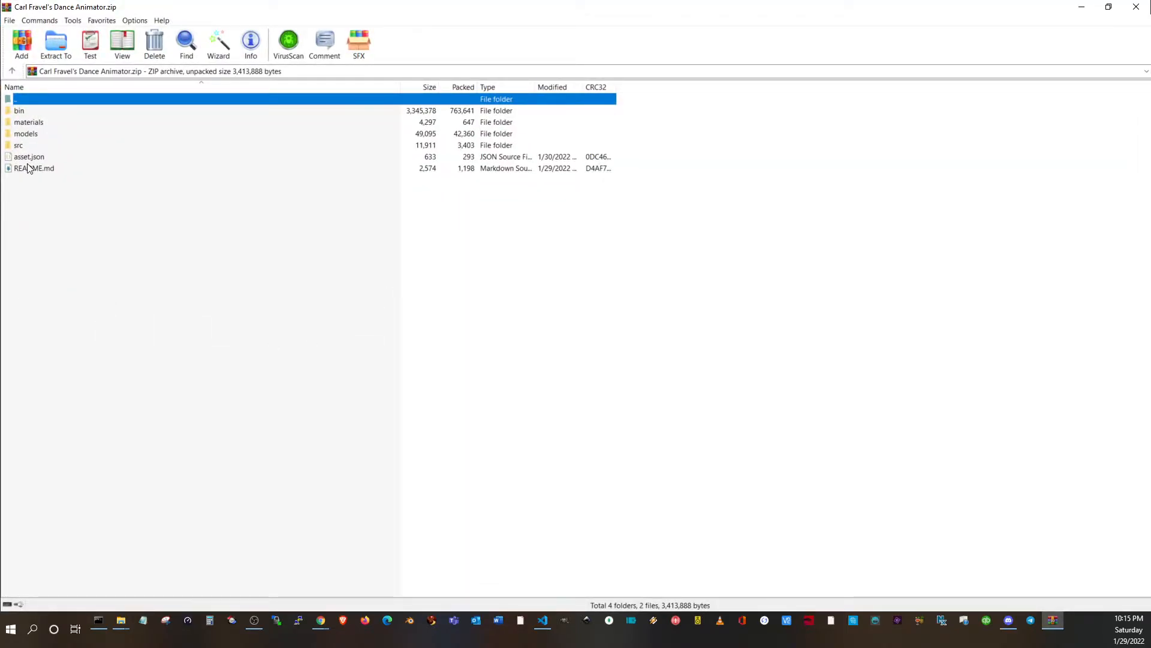
pyautogui.click(16, 148)
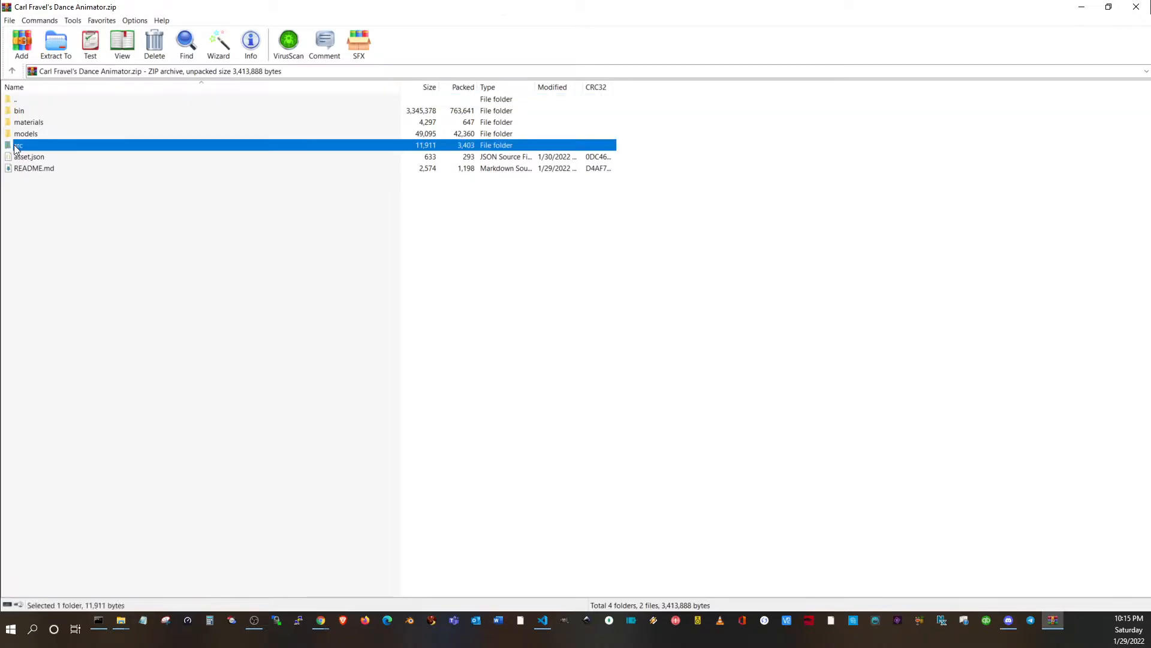
pyautogui.doubleClick(16, 147)
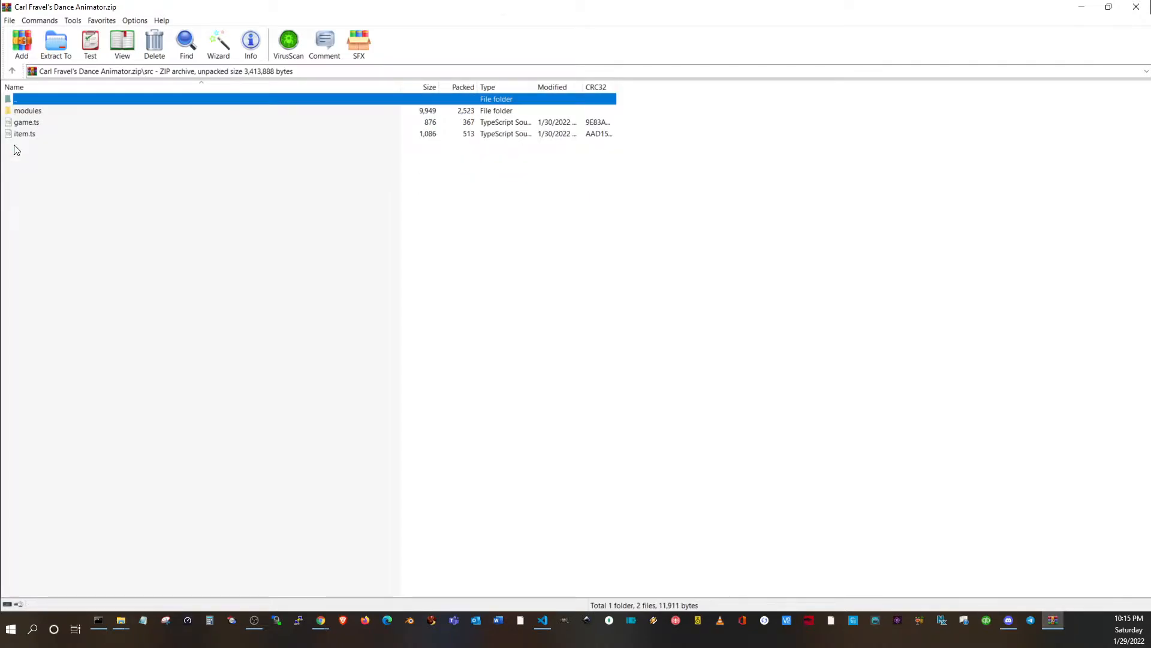
pyautogui.doubleClick(17, 111)
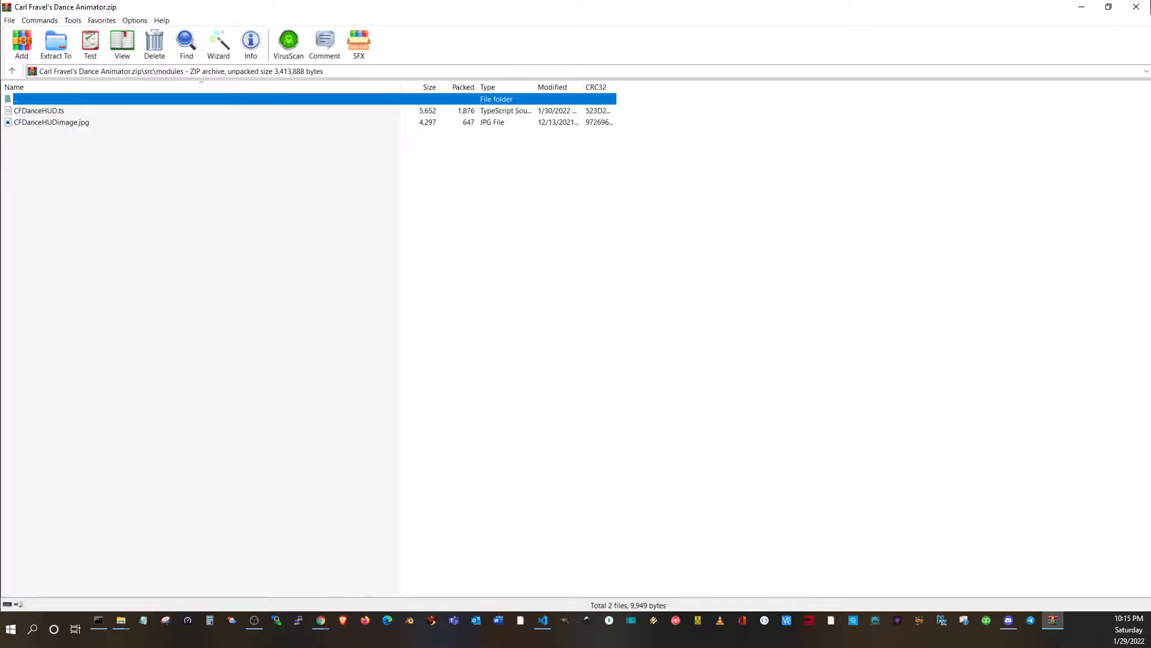
pyautogui.click(9, 112)
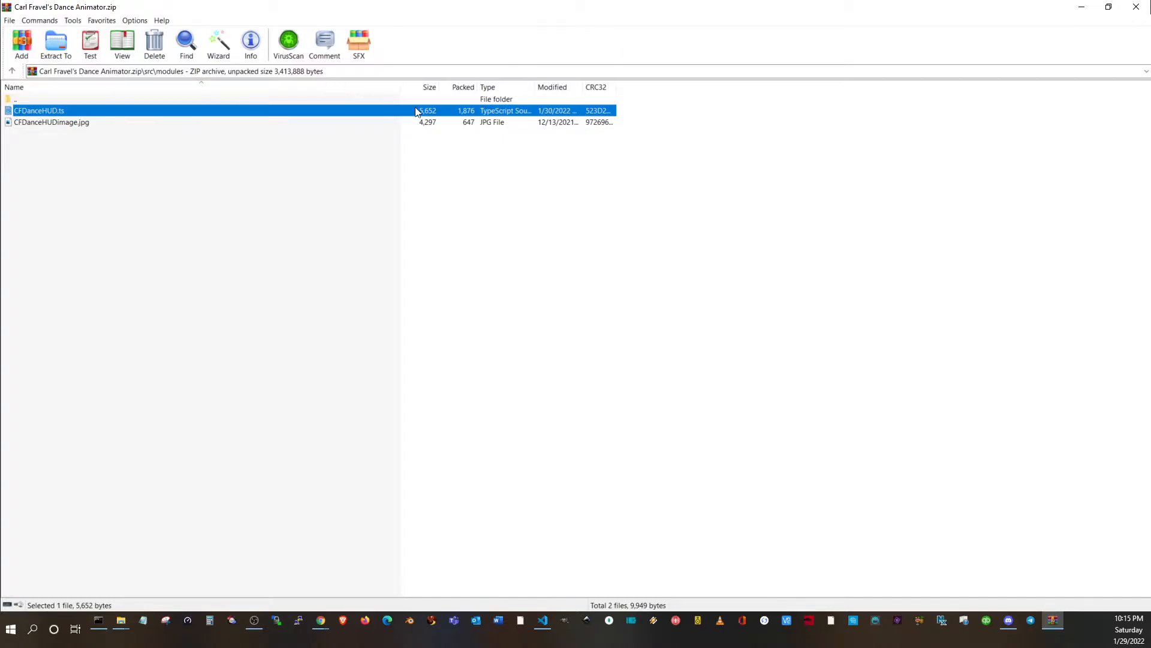
pyautogui.doubleClick(14, 99)
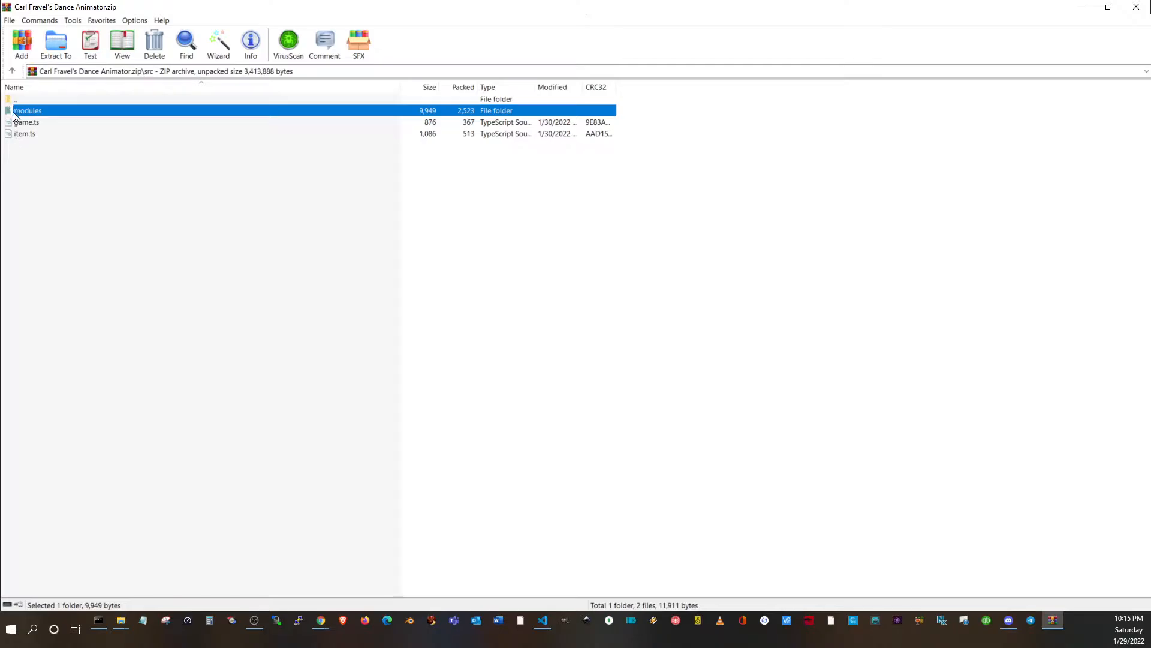
pyautogui.doubleClick(12, 111)
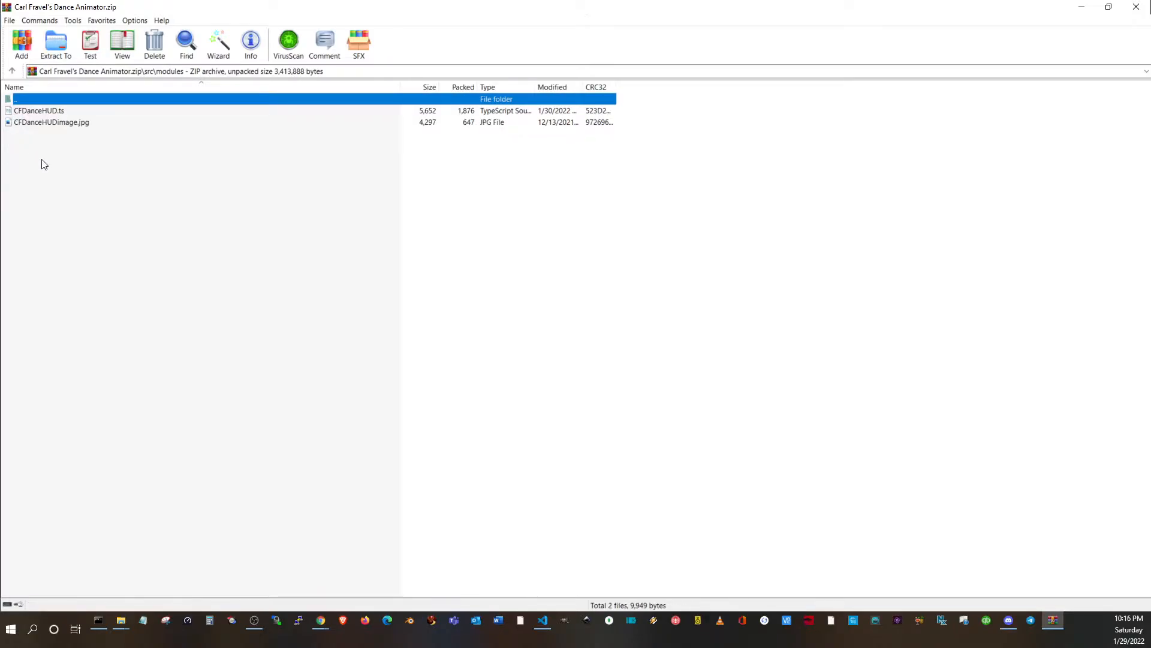
# View the CFDanceHUDimage.jpg file from the modules folder and close the image viewer
pyautogui.click(26, 126)
pyautogui.click(26, 111)
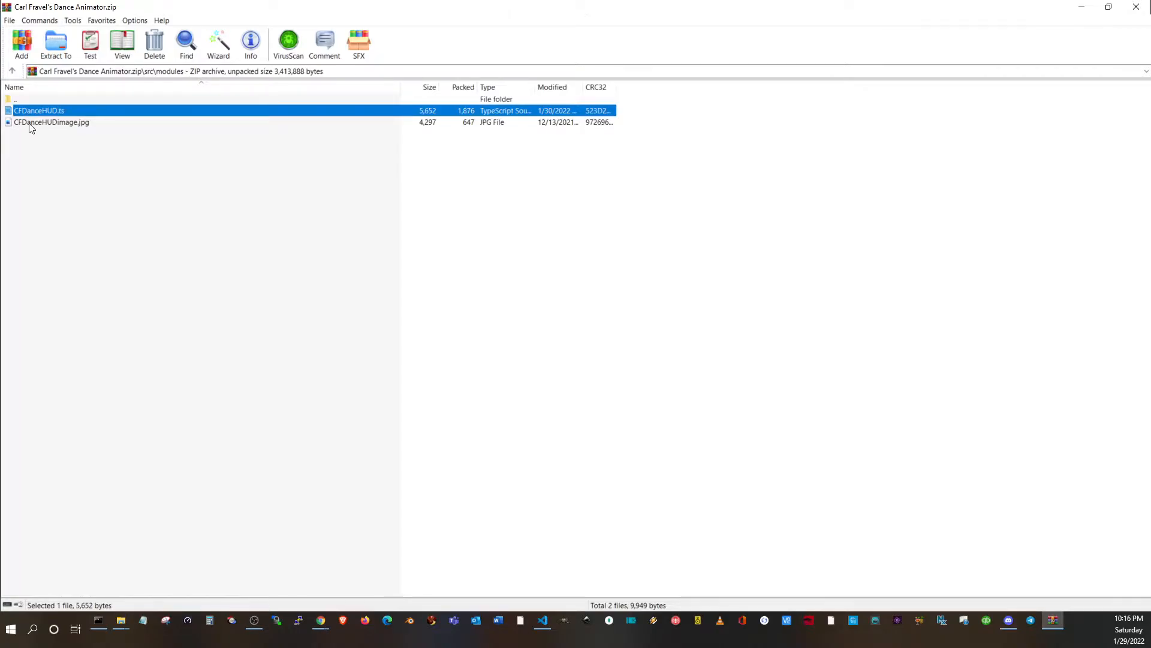
pyautogui.click(30, 124)
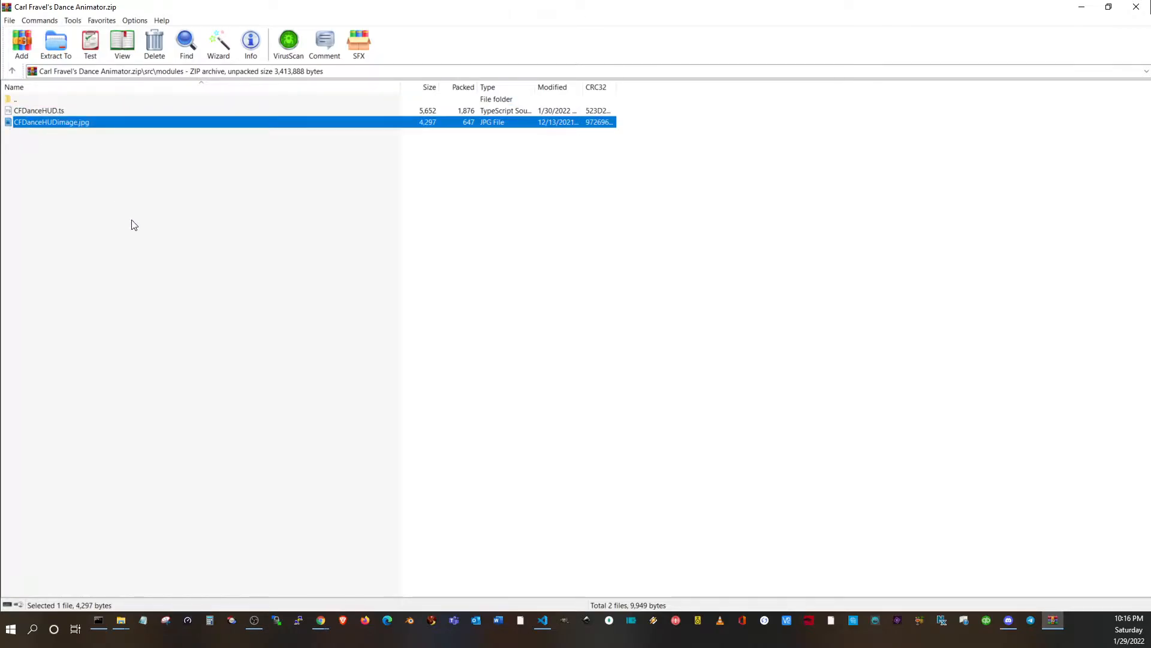
pyautogui.doubleClick(7, 123)
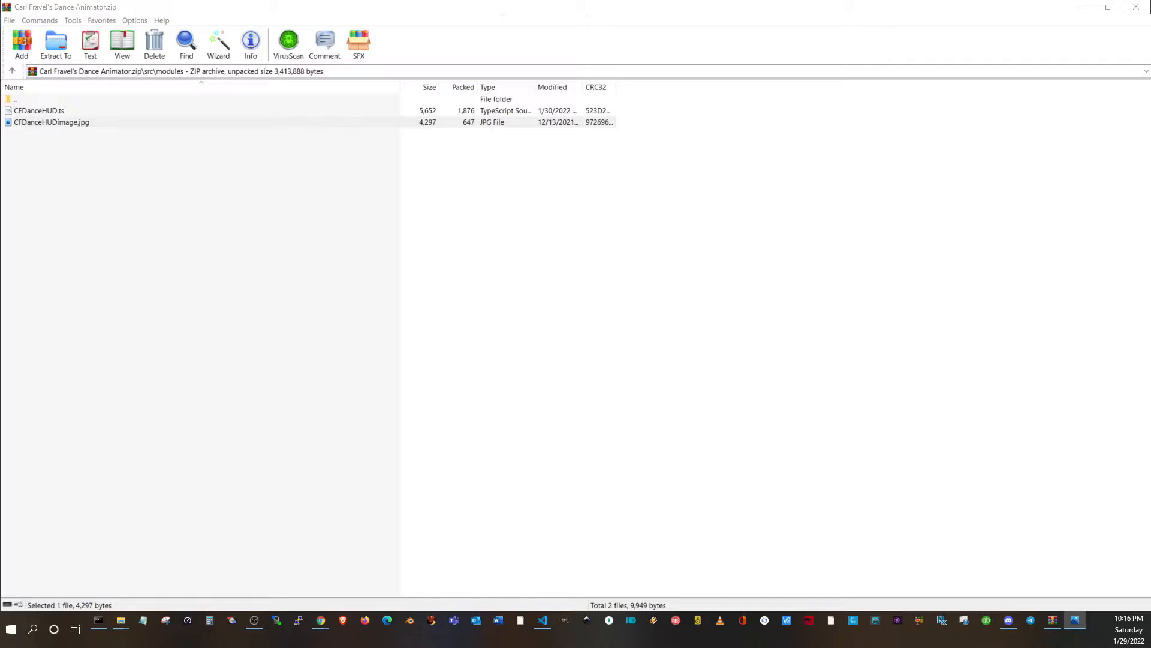
pyautogui.moveTo(594, 131); pyautogui.dragTo(567, 131)
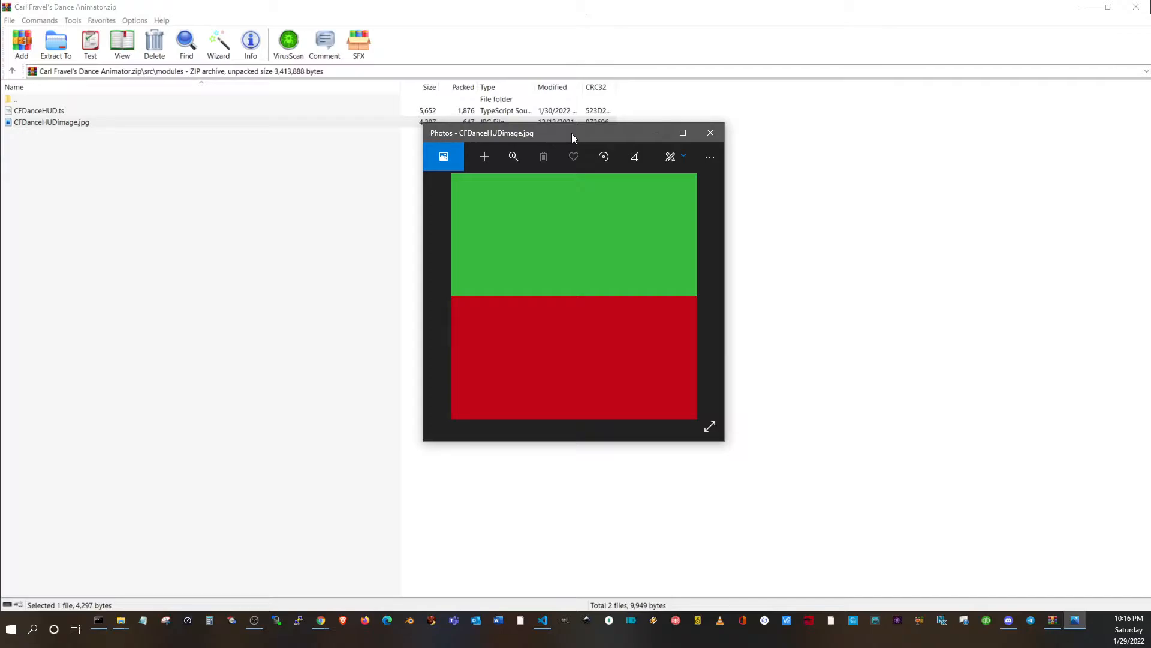
pyautogui.moveTo(571, 133); pyautogui.dragTo(0, 207)
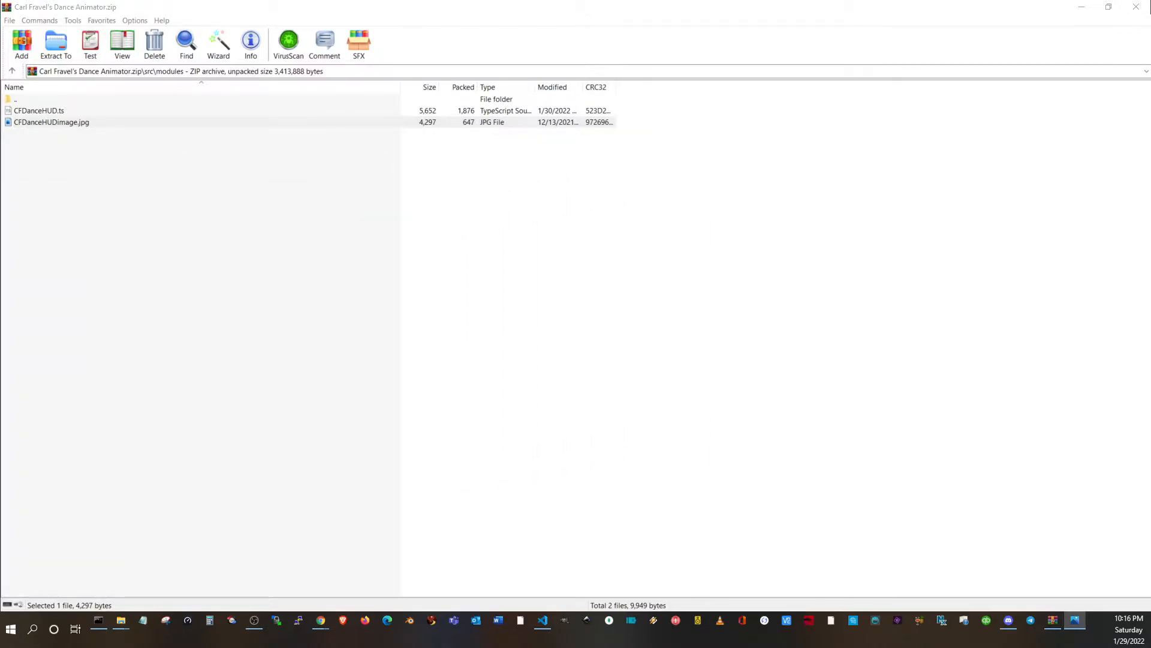
pyautogui.hotkey('alt', 'F4')
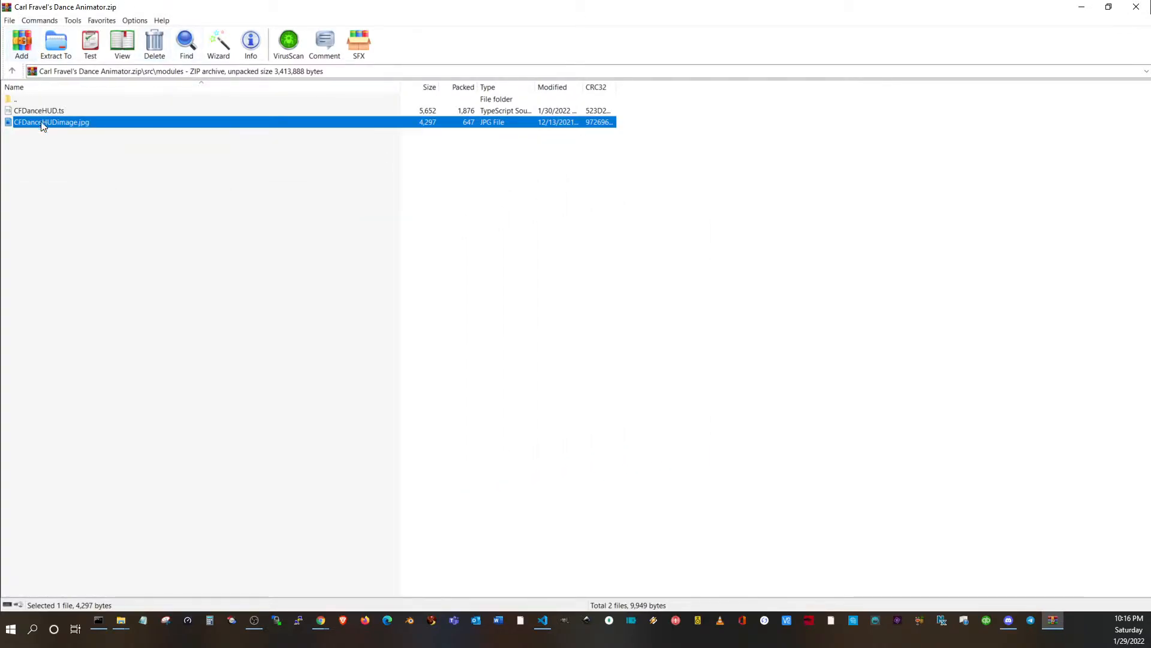
# Go back up to the archive's root folder, checking game.ts in src and asset.json on the way
pyautogui.doubleClick(20, 100)
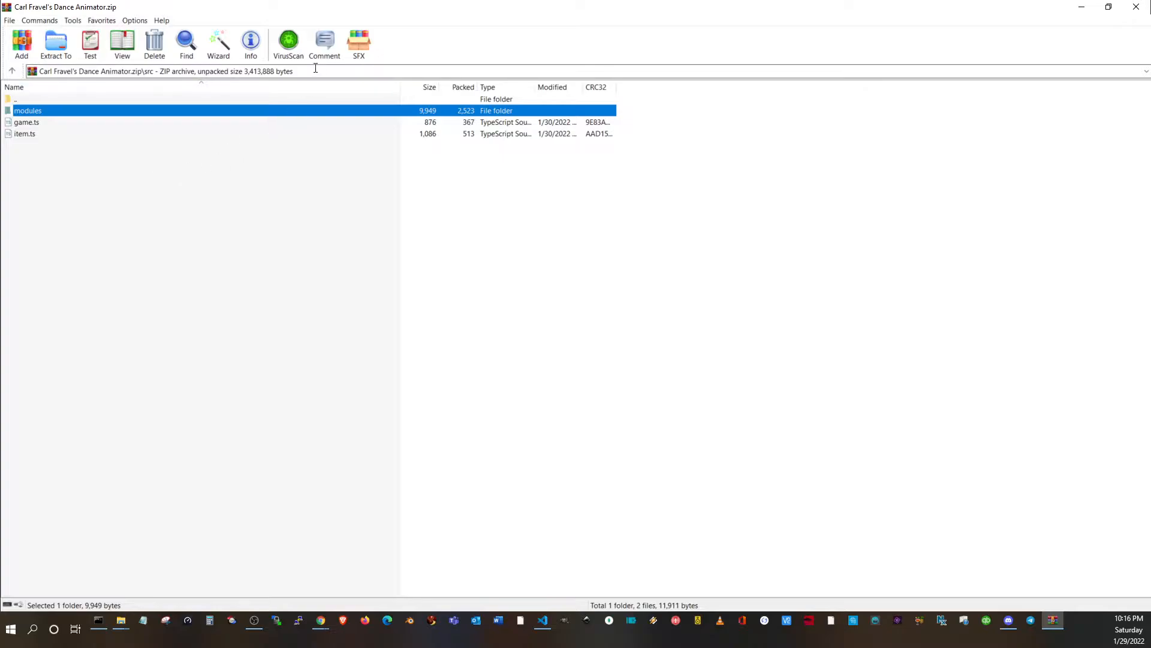
pyautogui.click(34, 124)
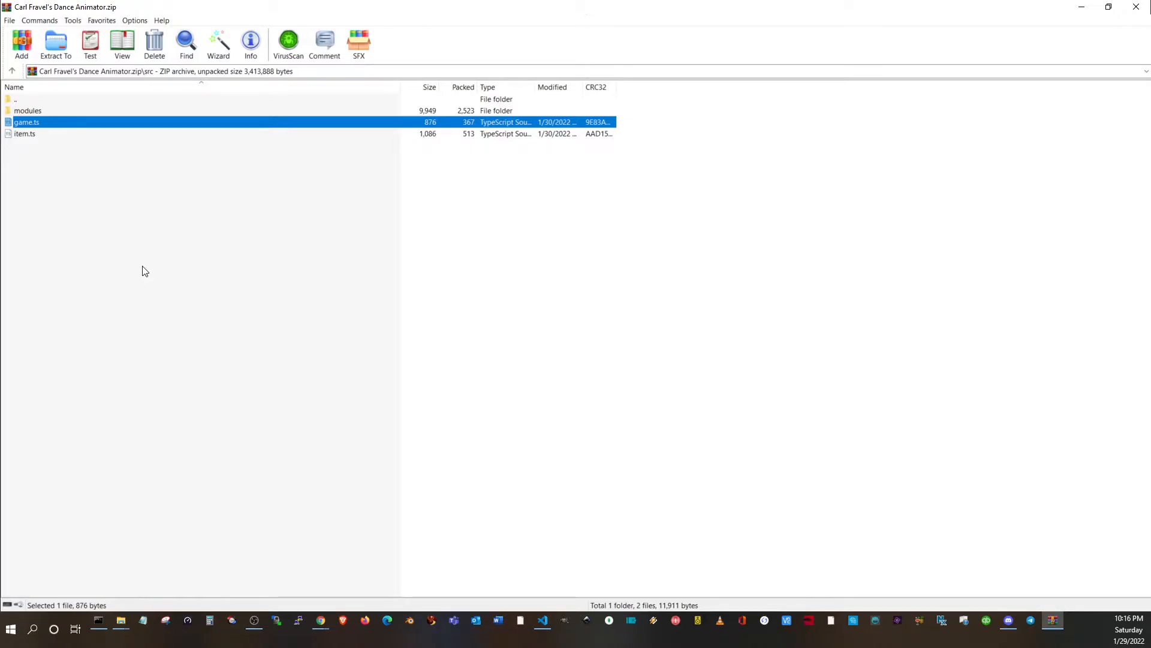
pyautogui.doubleClick(15, 100)
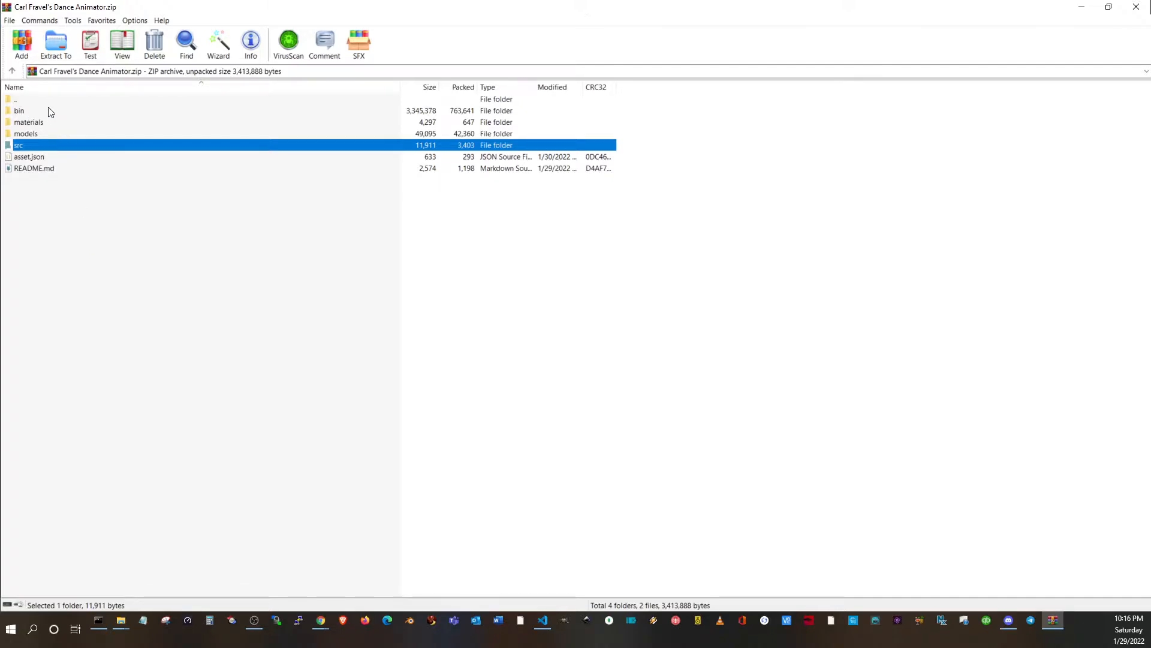
pyautogui.click(12, 158)
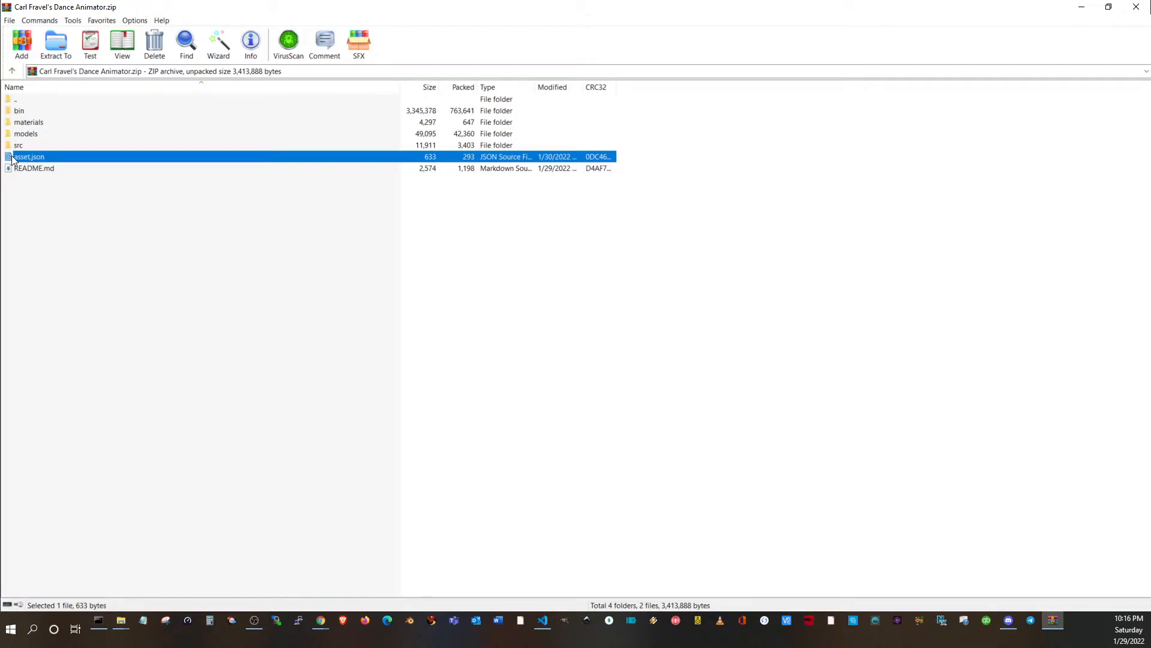
pyautogui.click(10, 145)
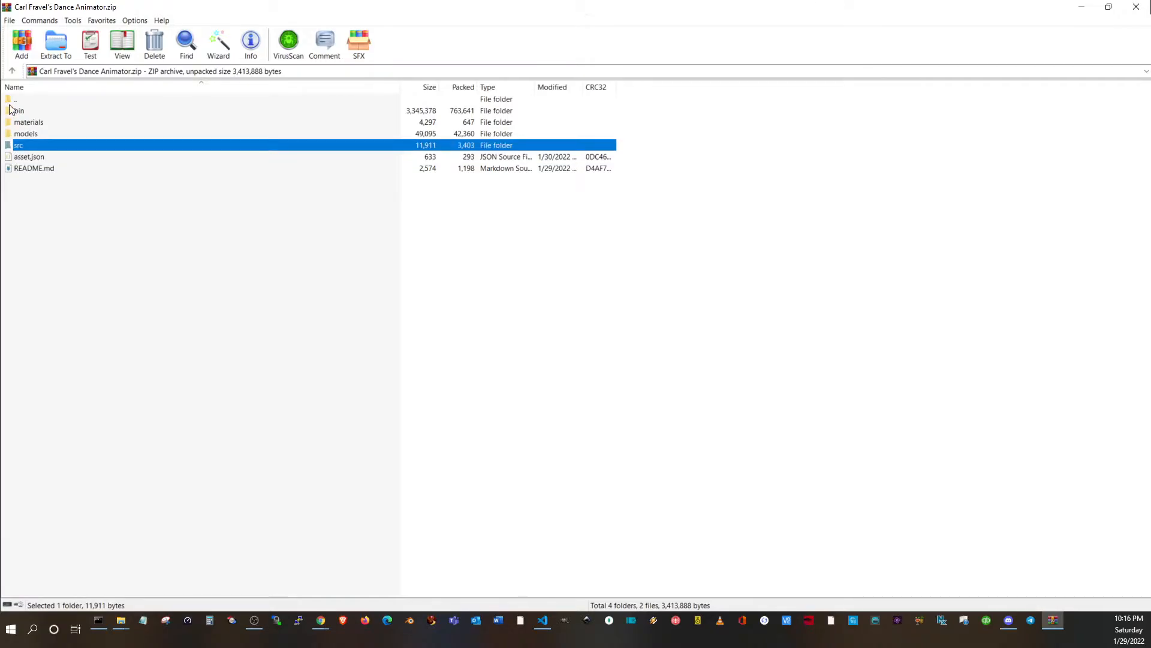
pyautogui.click(10, 111)
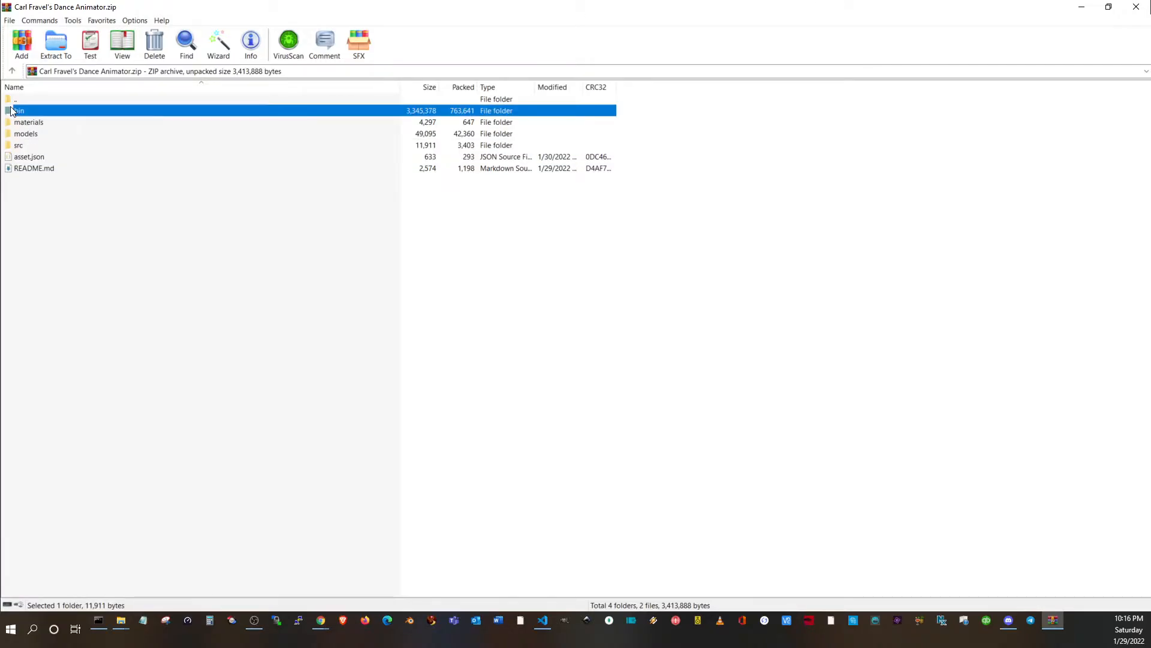
# View the dance_animator.glb model from the models folder in 3D, then close the viewer and the archive
pyautogui.click(25, 136)
pyautogui.doubleClick(24, 135)
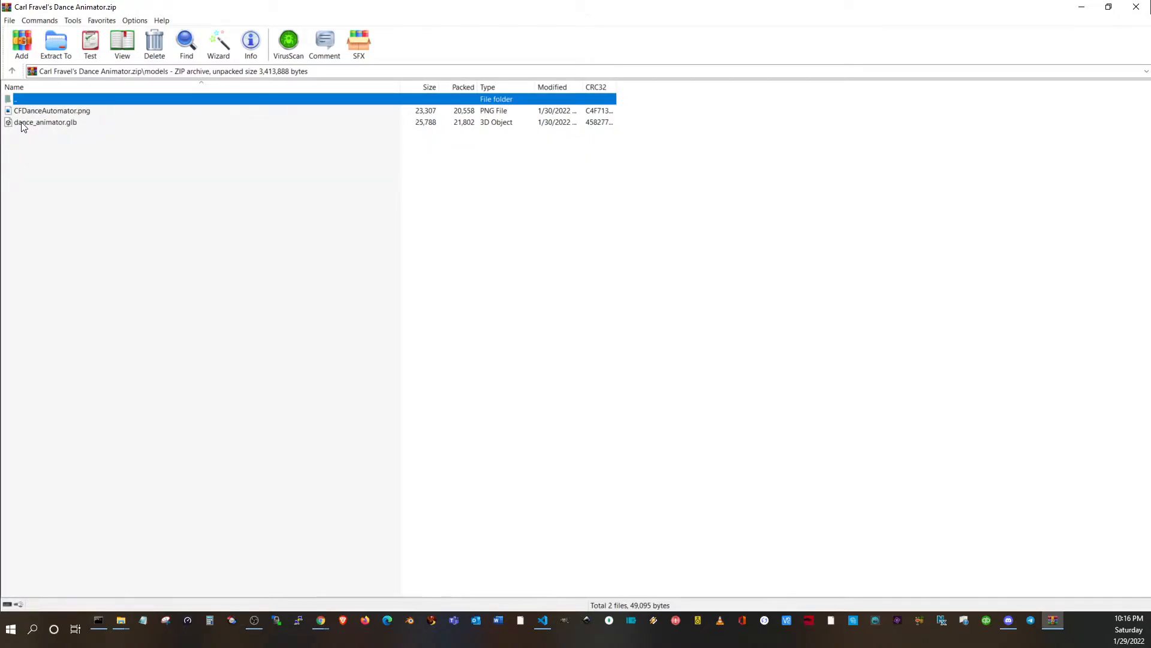
pyautogui.doubleClick(22, 124)
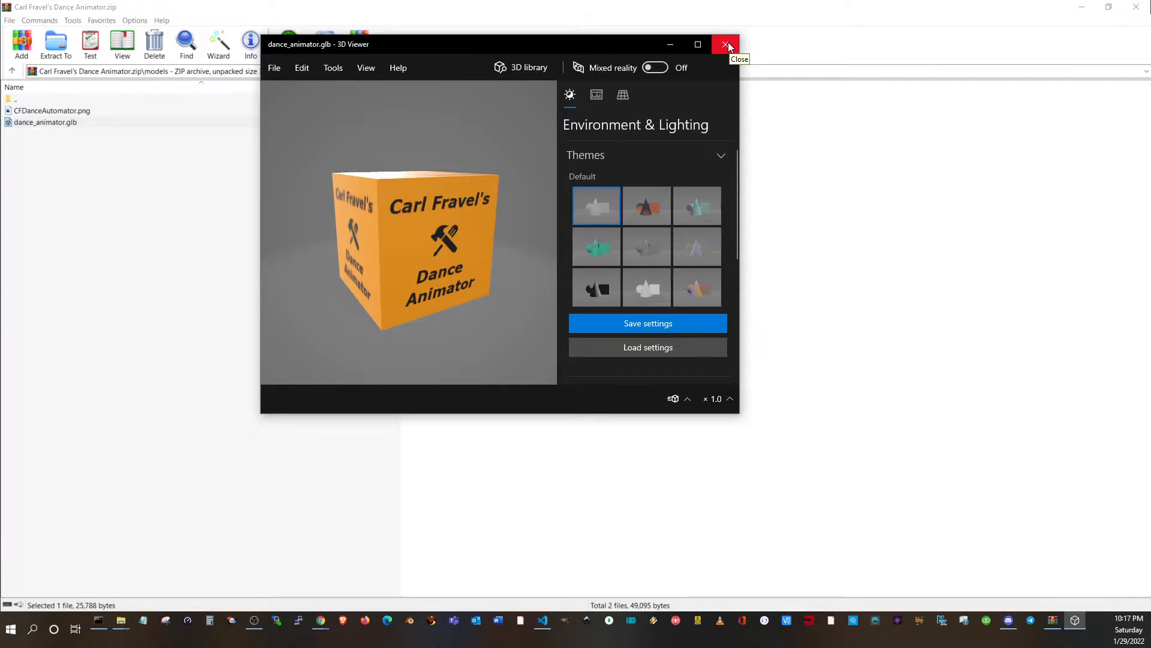
pyautogui.click(728, 42)
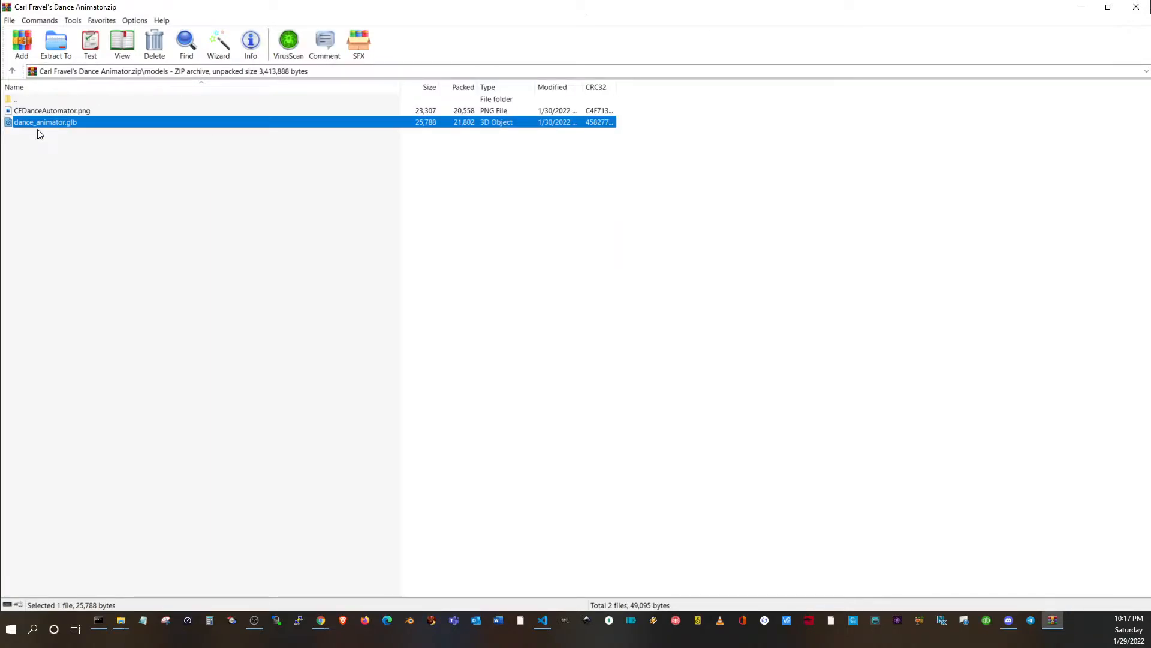
pyautogui.doubleClick(13, 101)
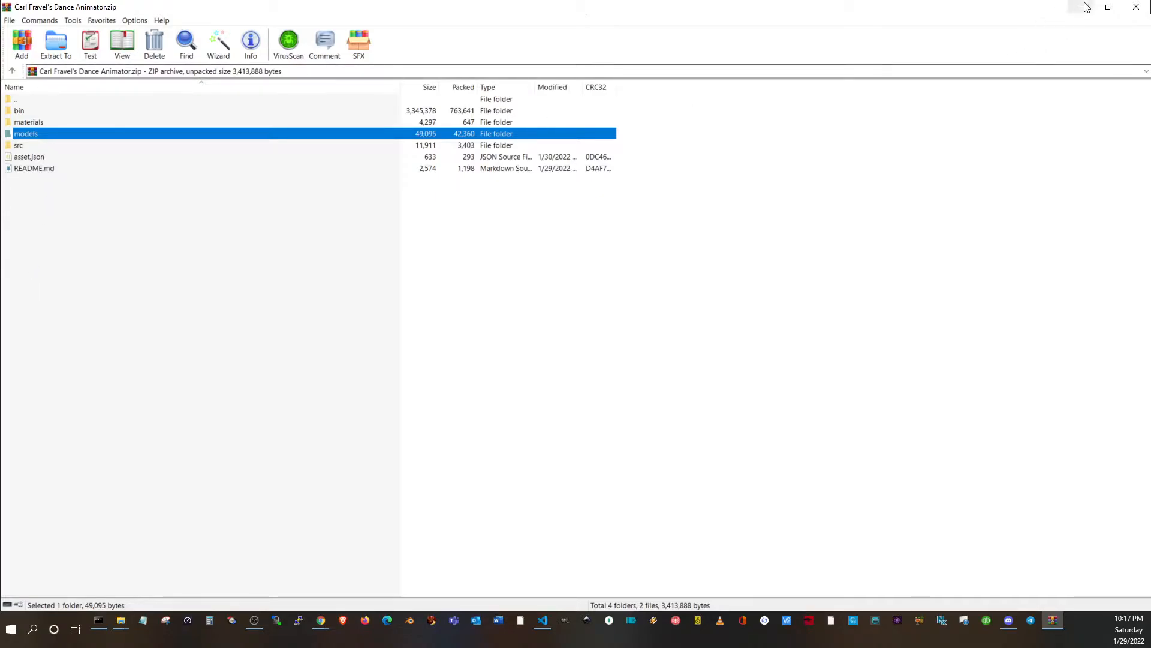
pyautogui.click(1136, 6)
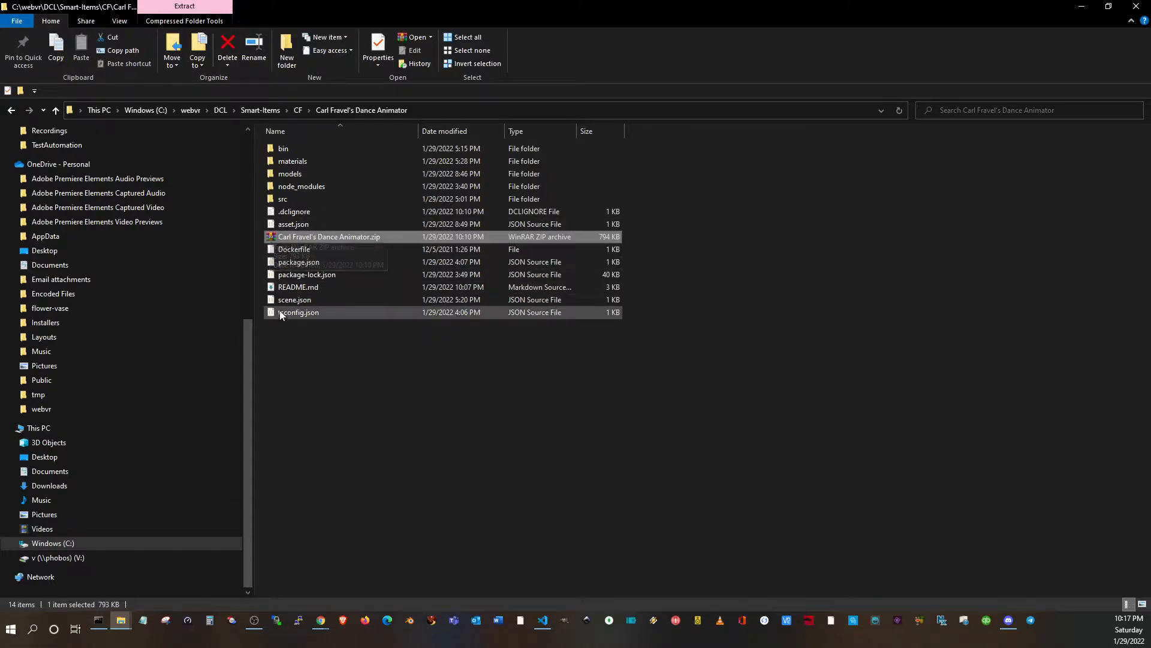
# Reopen the Dance Animator zip archive and open its README.md in Visual Studio Code for reading
pyautogui.doubleClick(274, 239)
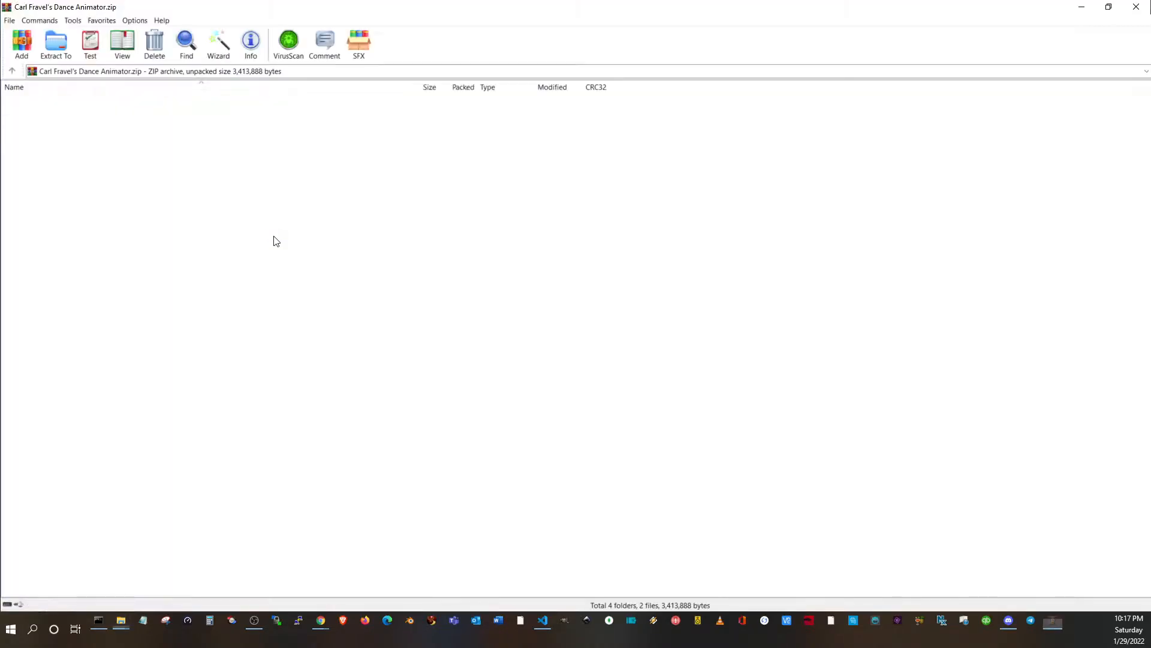
pyautogui.doubleClick(25, 169)
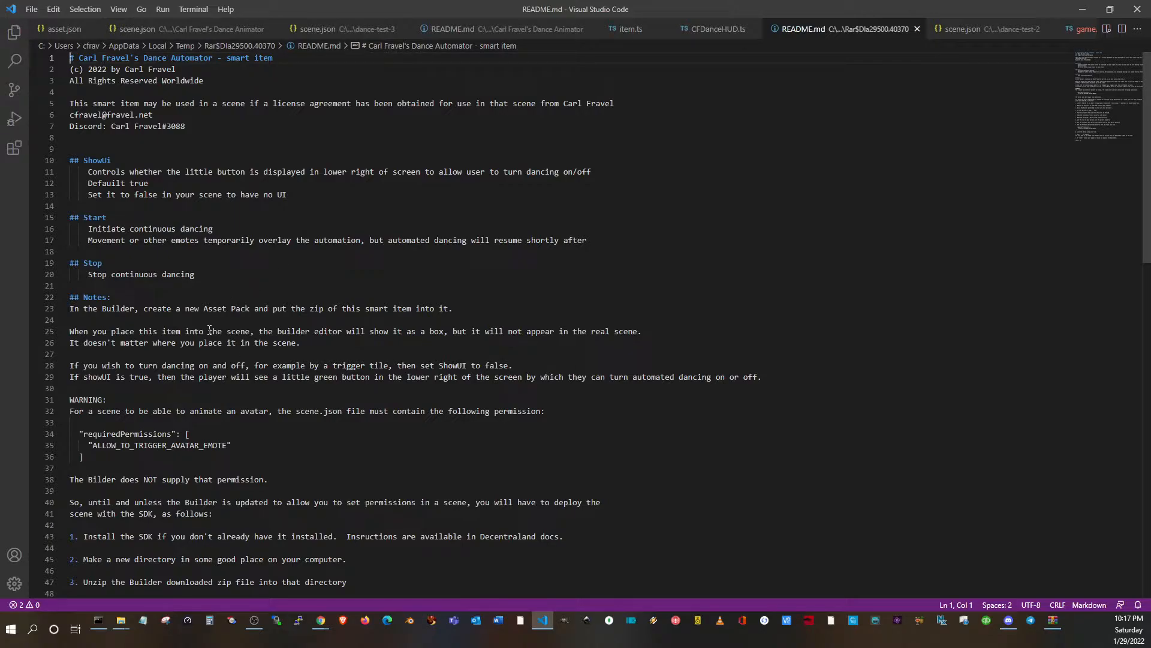
pyautogui.hotkey('alt', 'Tab')
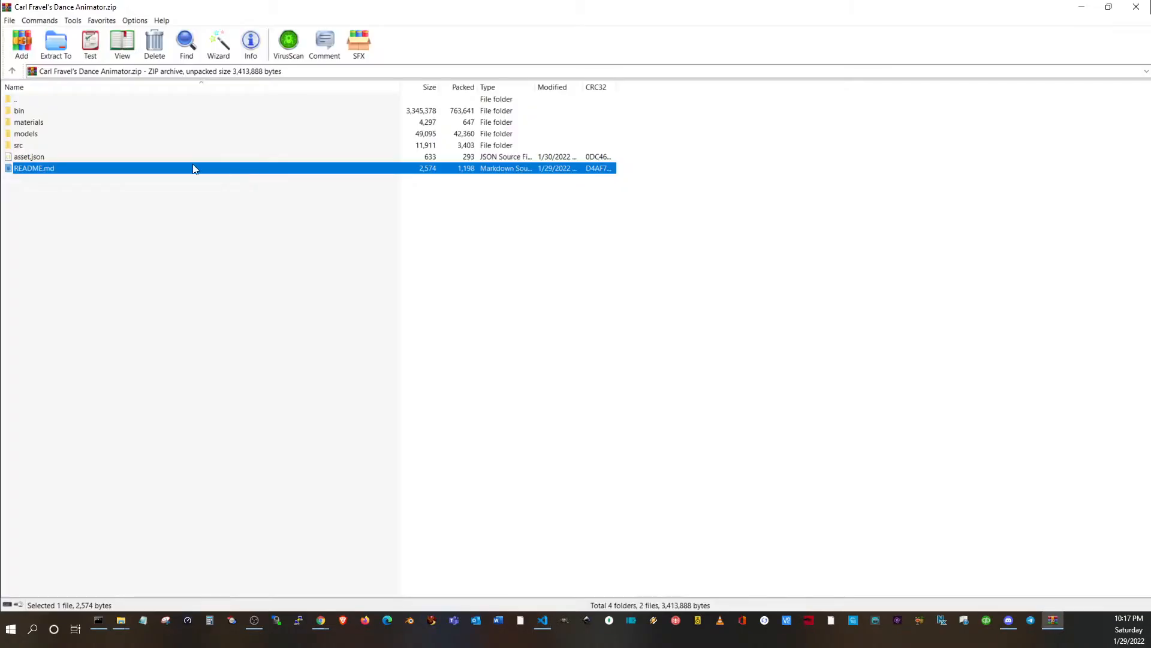
pyautogui.press('Return')
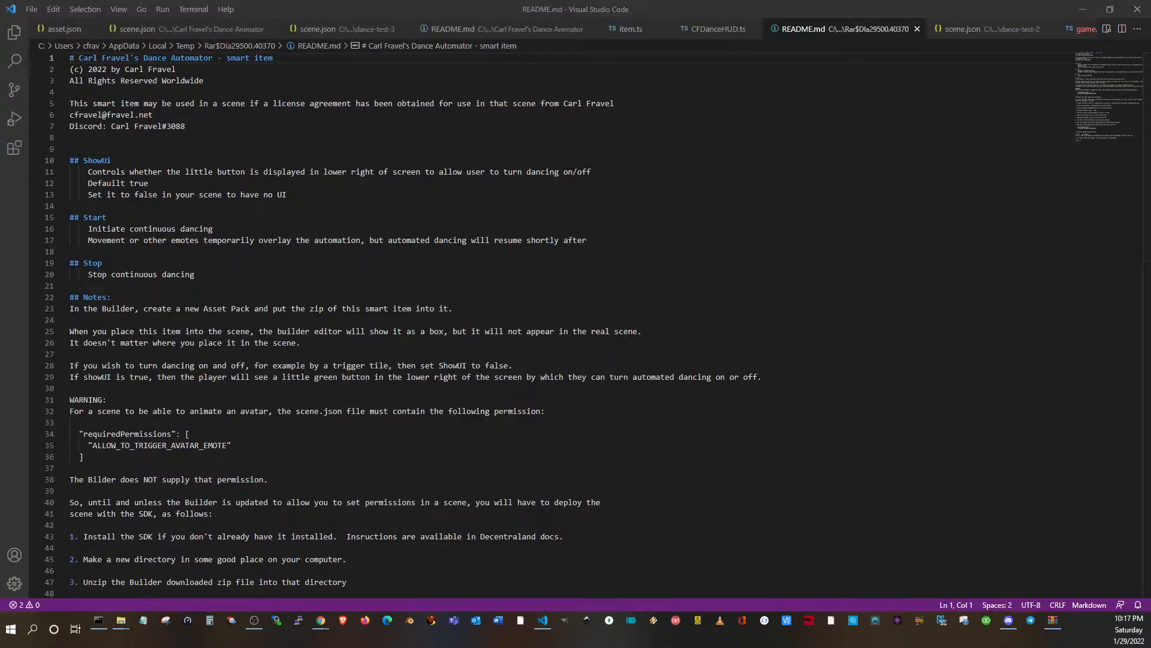
# Open scene.json from the Dance Animator project folder and examine the requiredPermissions block with ALLOW_TO_TRIGGER_AVATAR_EMOTE
pyautogui.hotkey('alt', 'Tab')
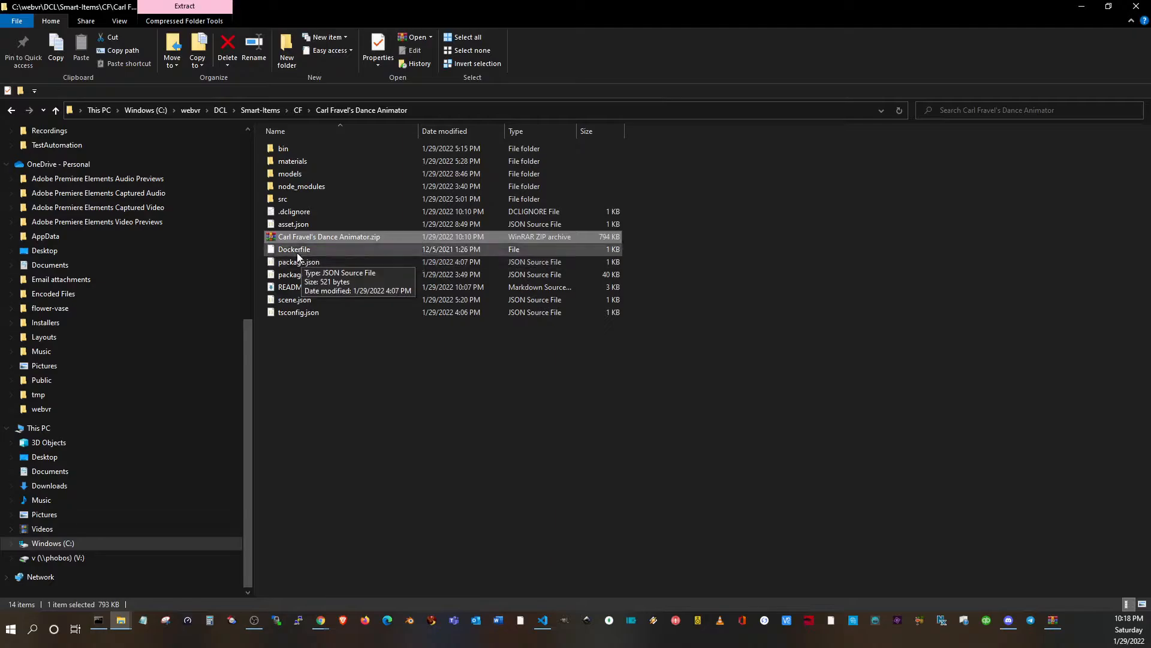
pyautogui.click(273, 300)
pyautogui.doubleClick(273, 300)
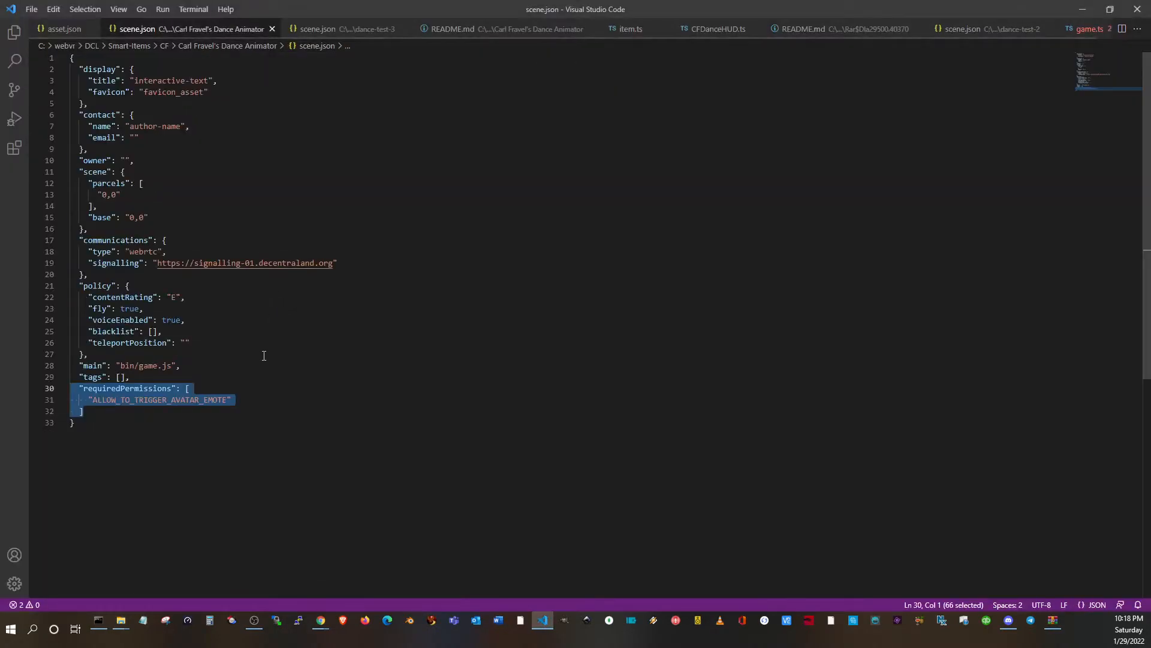
pyautogui.click(93, 411)
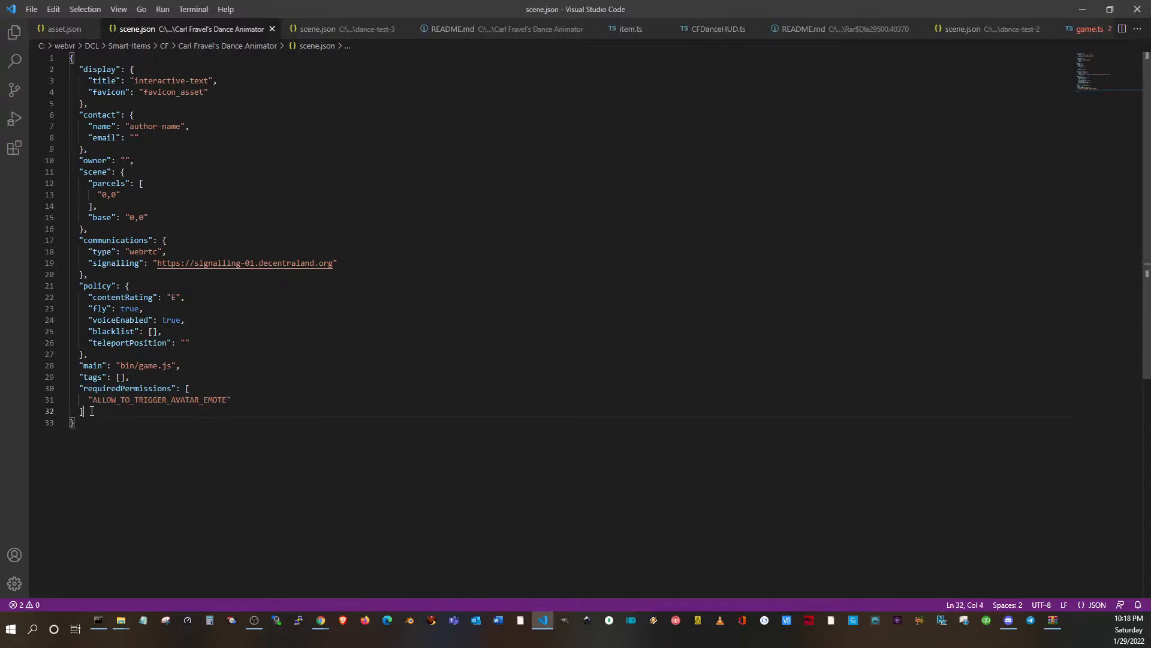
pyautogui.moveTo(96, 411); pyautogui.dragTo(22, 391)
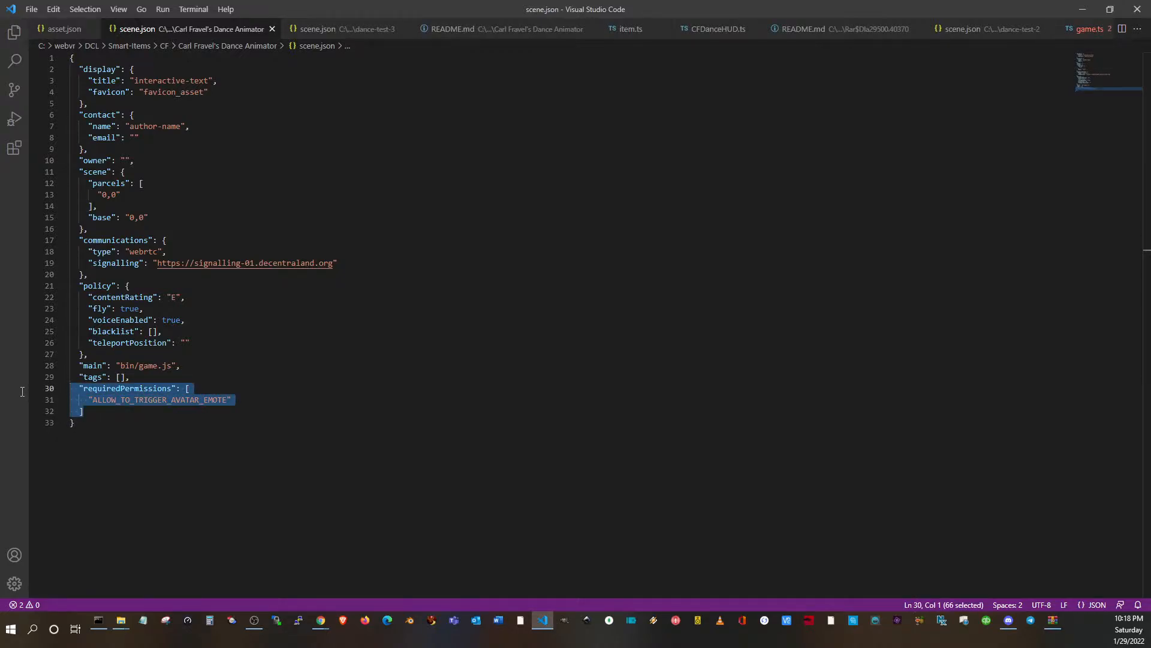
pyautogui.click(130, 377)
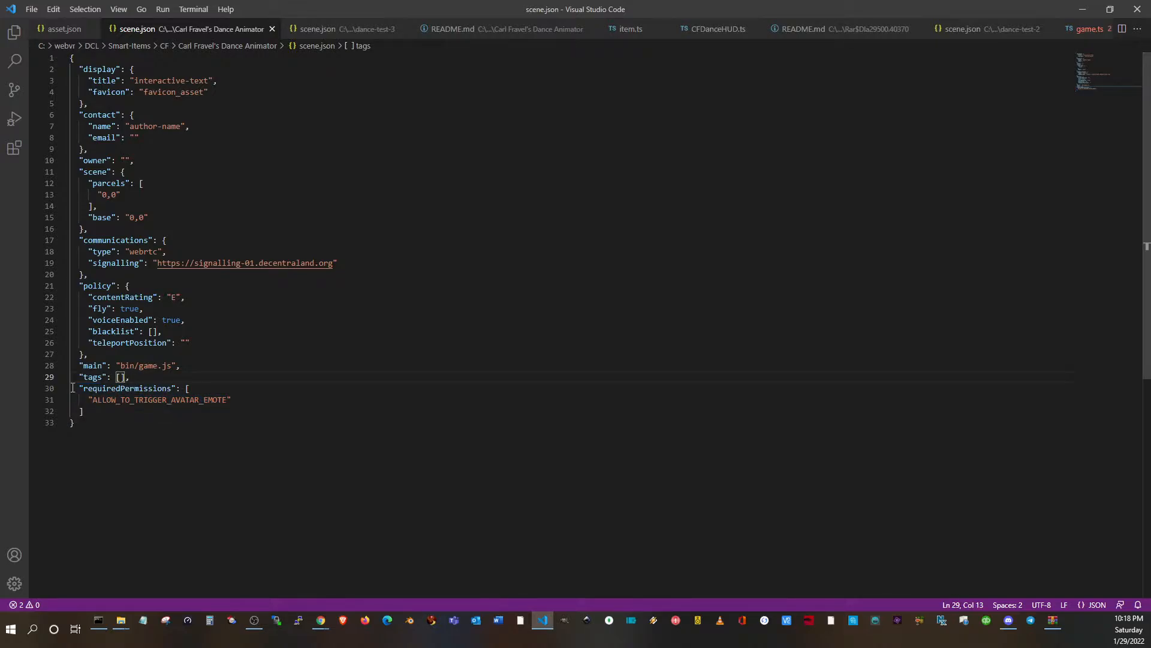
pyautogui.moveTo(78, 388); pyautogui.dragTo(32, 394)
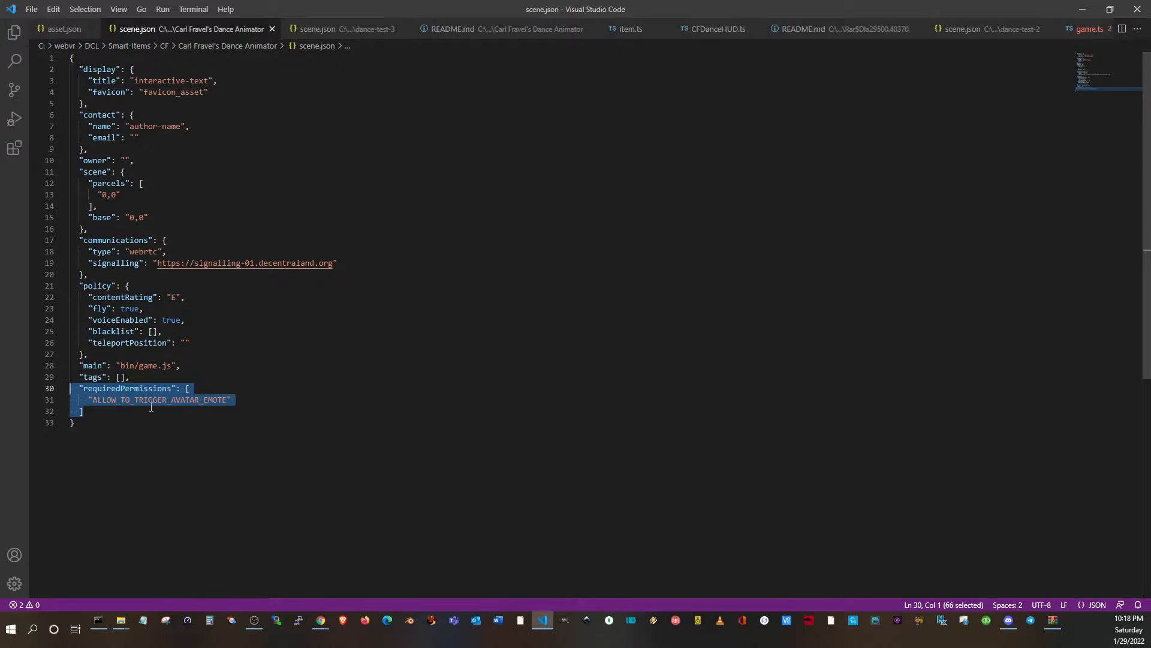
pyautogui.click(111, 416)
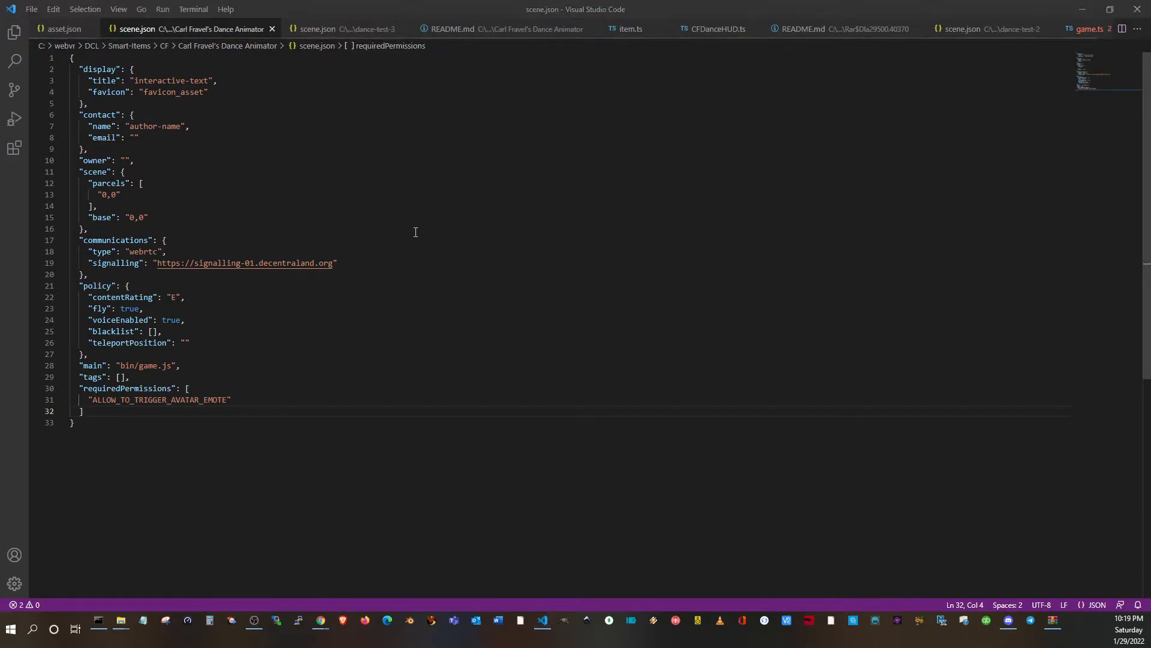
# Return to the Dance Animator project folder in File Explorer and select the smart item's zip archive
pyautogui.hotkey('alt', 'Tab')
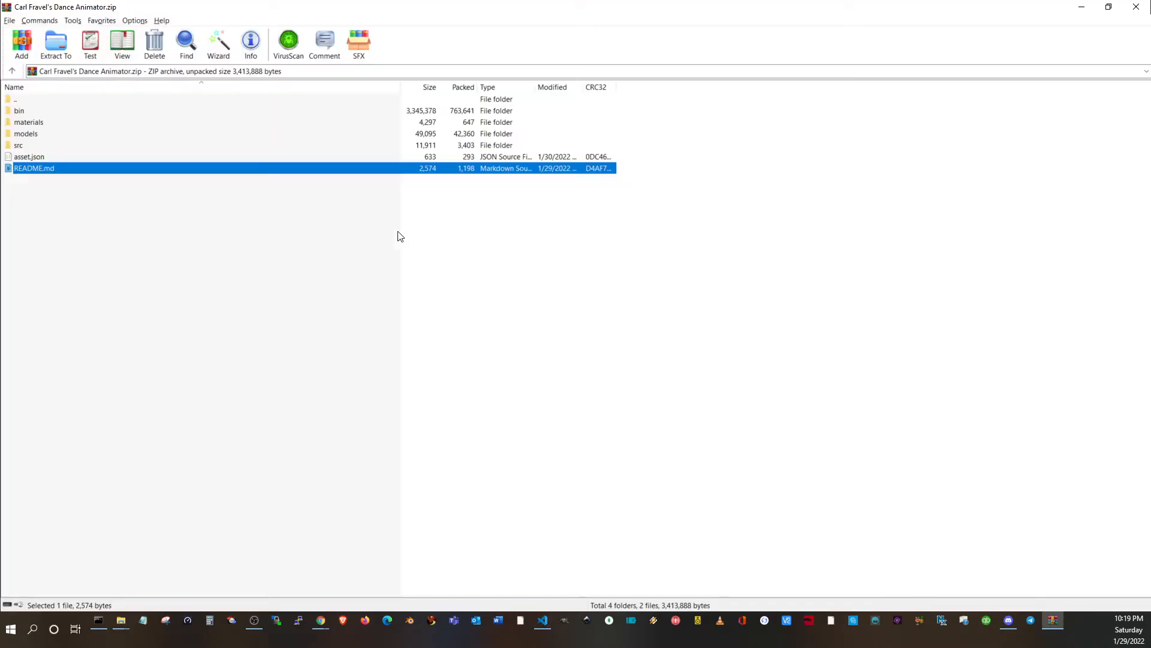
pyautogui.doubleClick(162, 170)
pyautogui.hotkey('alt', 'Tab')
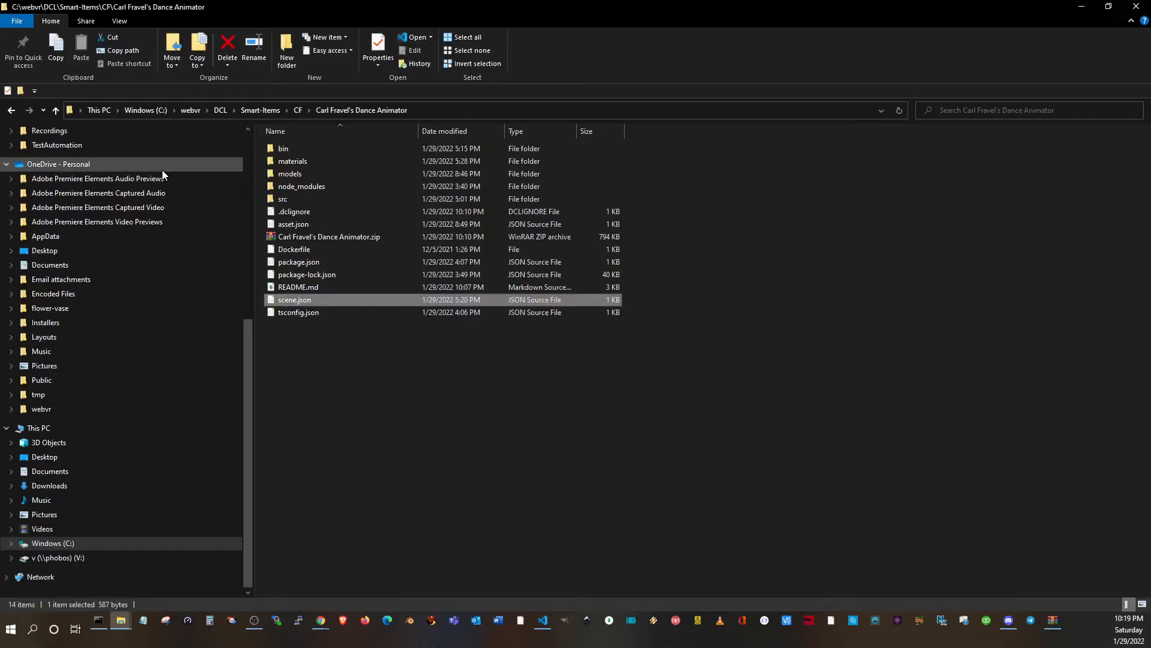
pyautogui.click(295, 237)
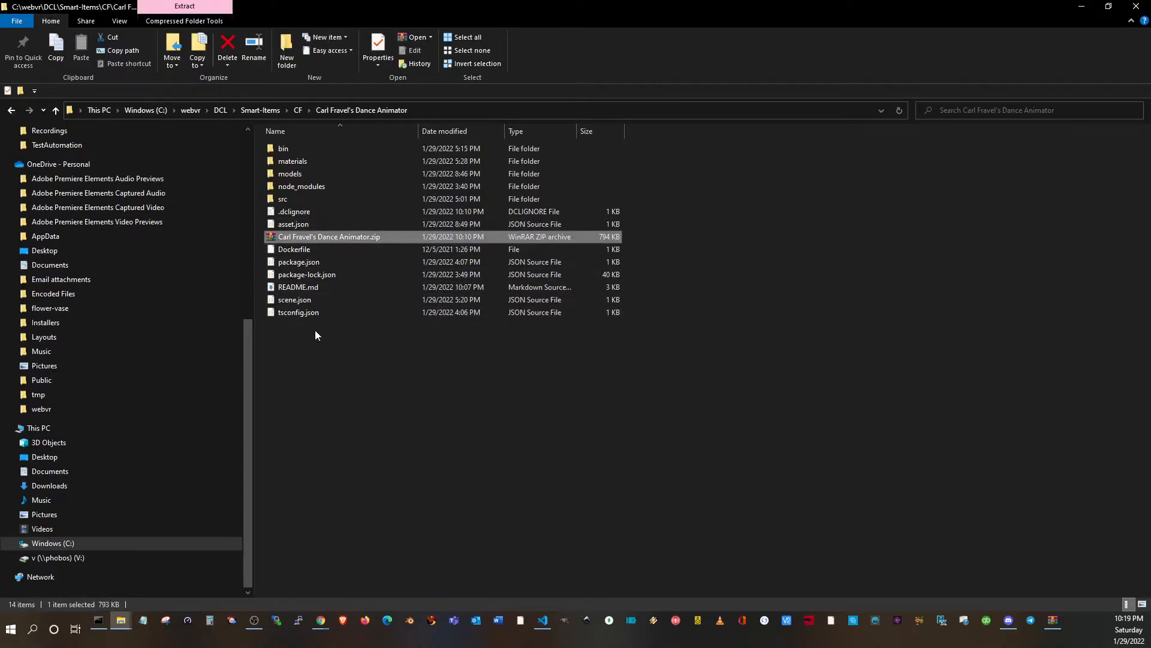
# Switch to the Decentraland Builder window in Chrome and start a new scene named Dance Test
pyautogui.click(325, 621)
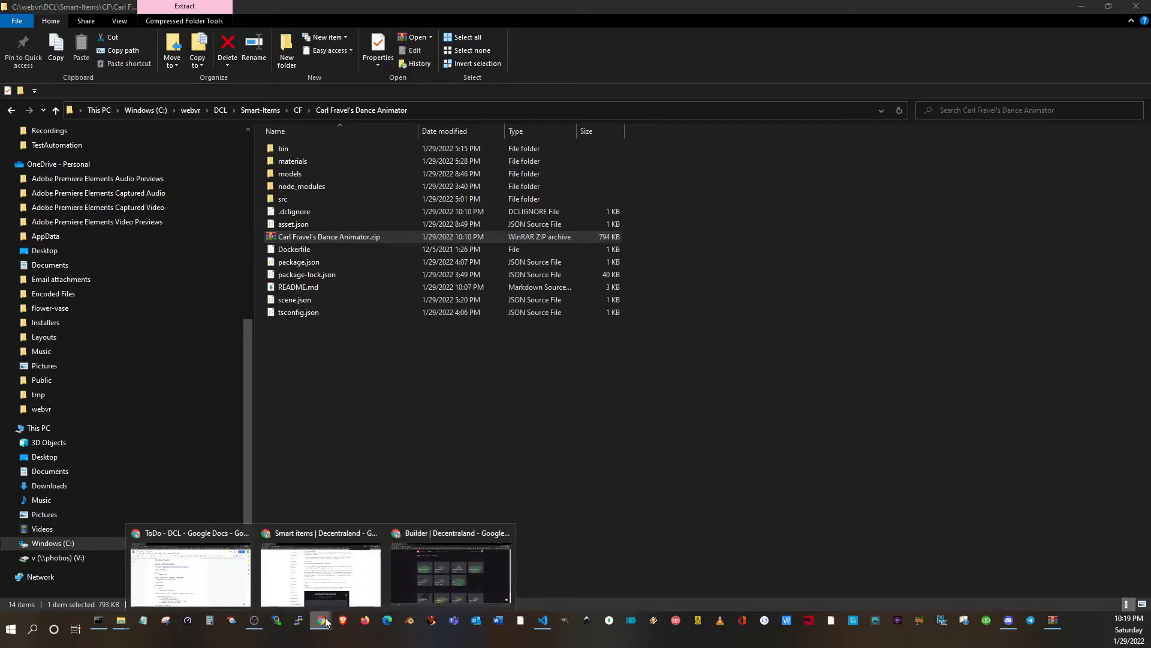
pyautogui.click(448, 558)
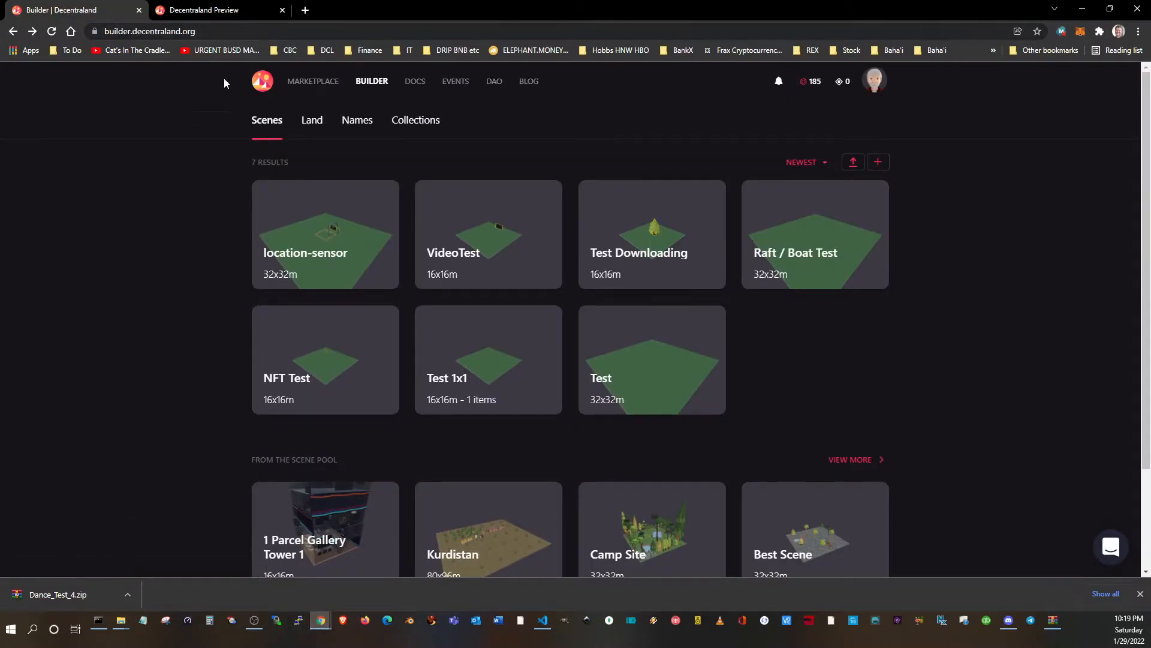
pyautogui.scroll(-2, 193, 372)
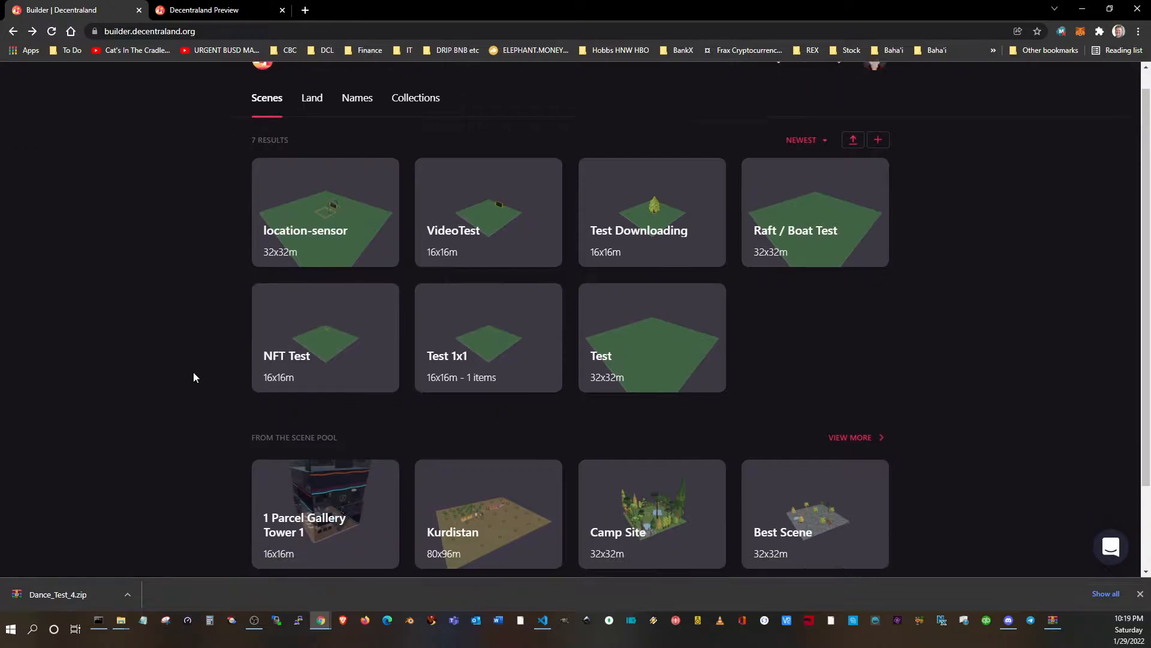
pyautogui.scroll(2, 193, 372)
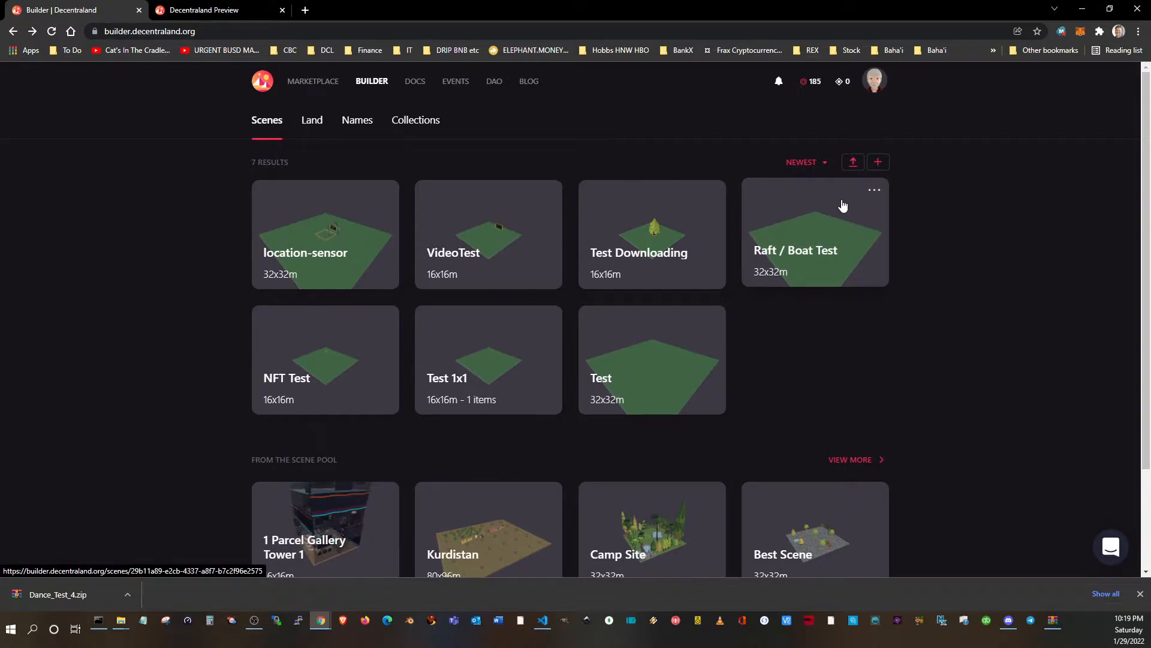
pyautogui.click(879, 164)
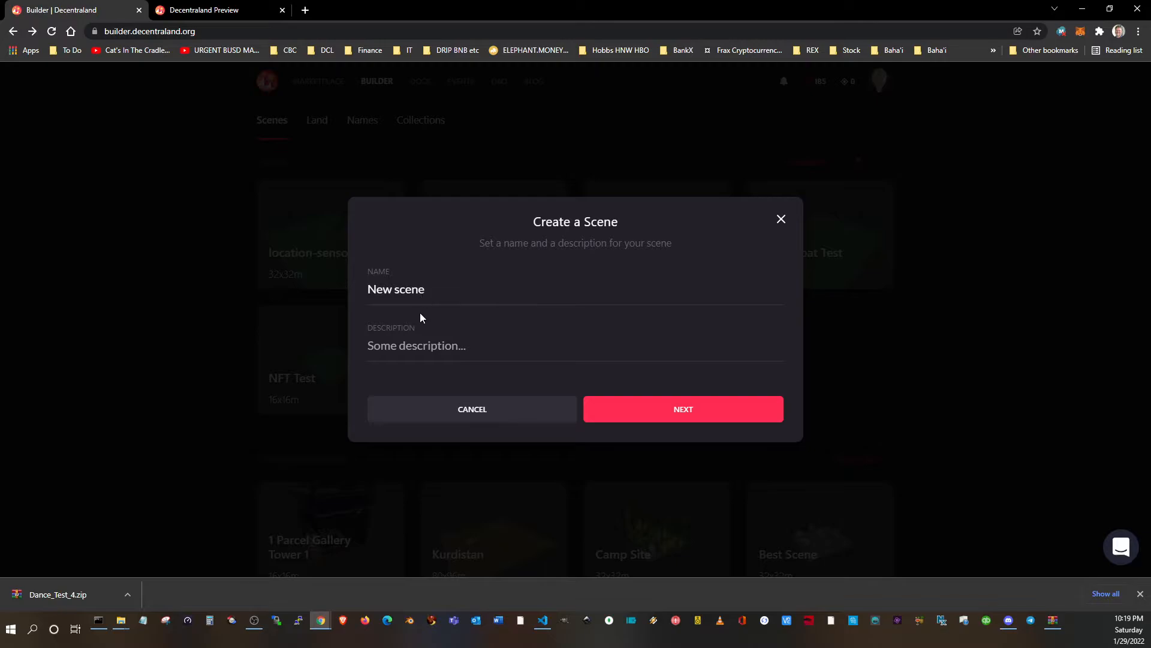
pyautogui.moveTo(425, 290); pyautogui.dragTo(333, 290)
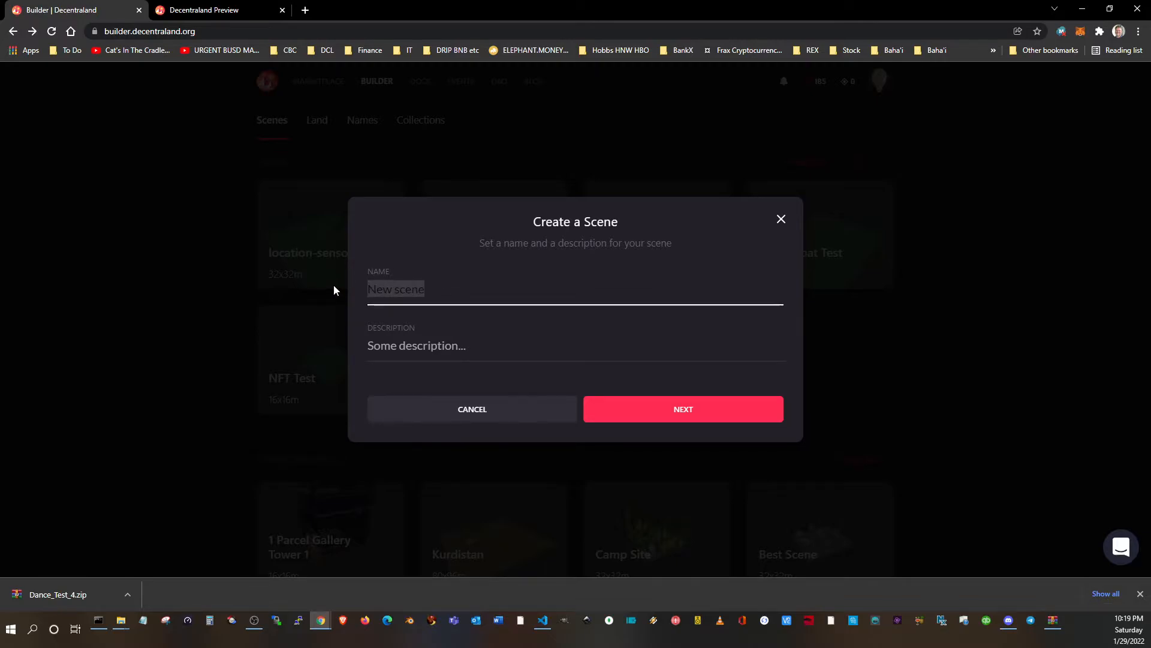
pyautogui.write('Deca')
pyautogui.press('BackSpace')
pyautogui.press('BackSpace')
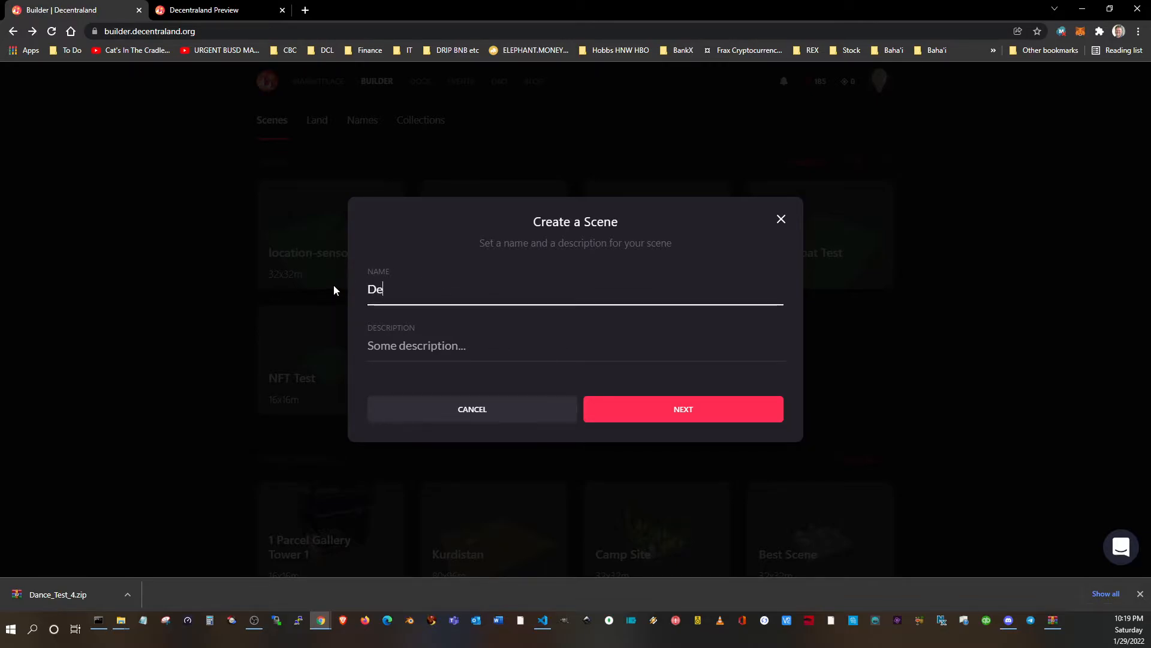
pyautogui.write('nce Test')
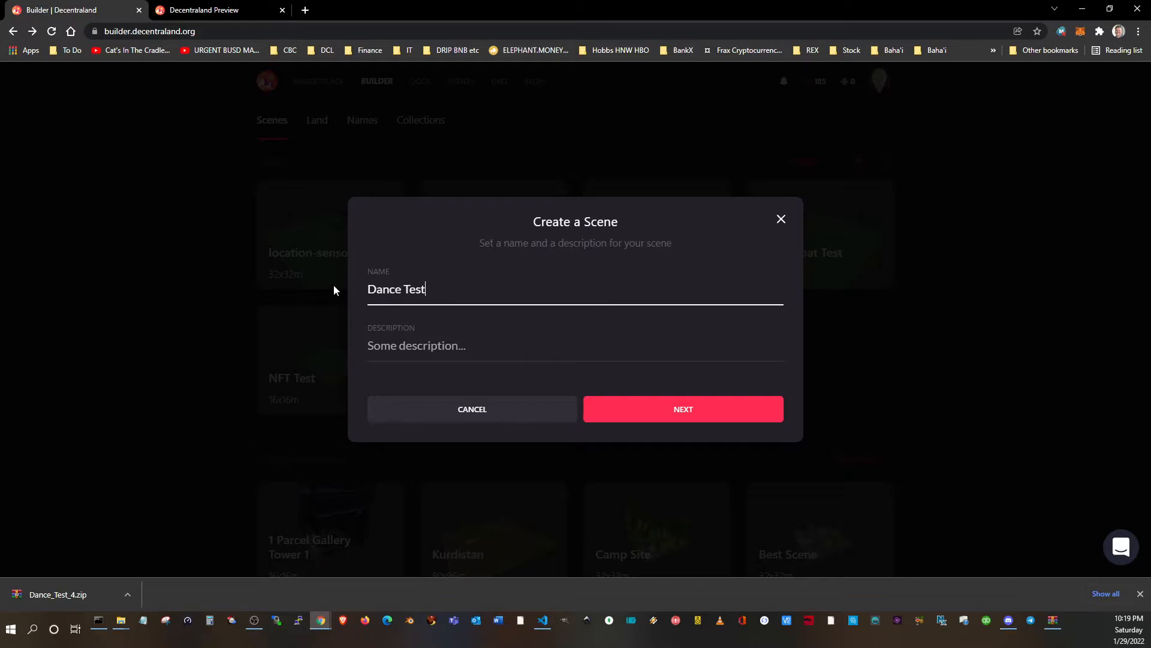
pyautogui.click(684, 410)
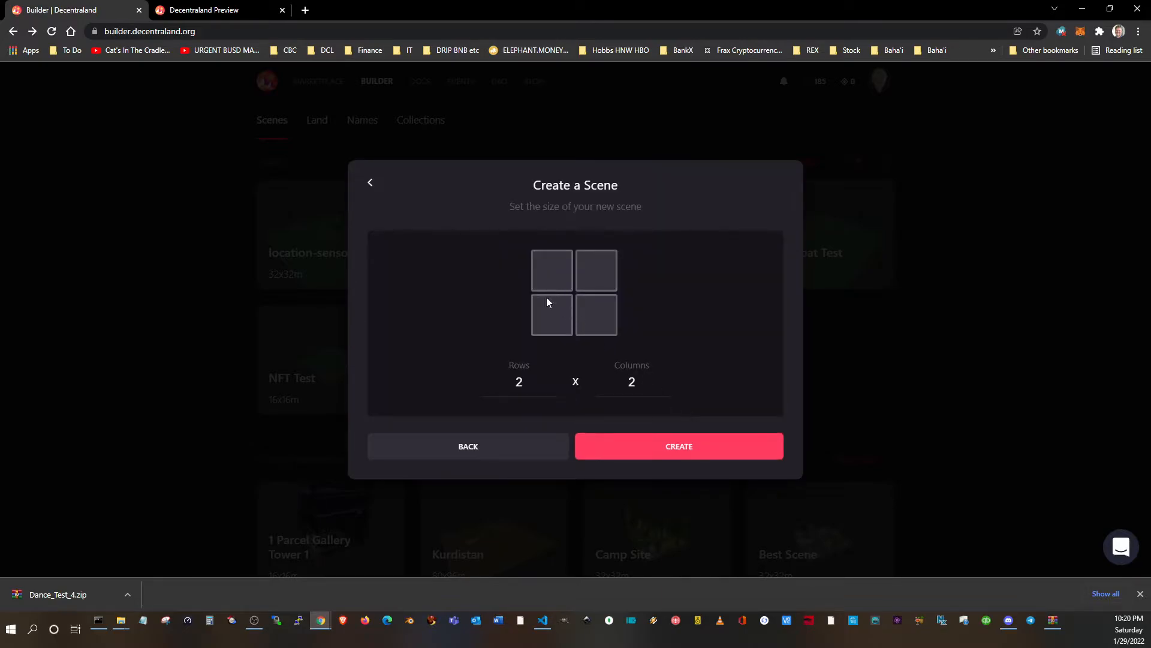
# Set the new scene's size to 1 row by 1 column and create it
pyautogui.moveTo(527, 387); pyautogui.dragTo(490, 381)
pyautogui.write('1')
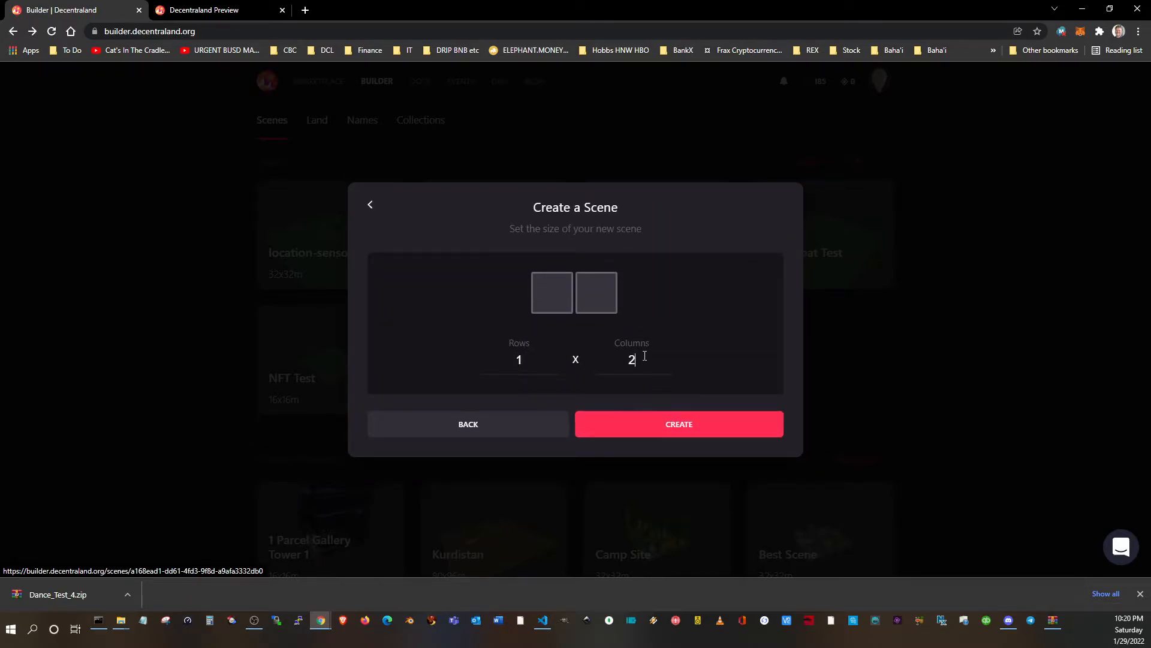
pyautogui.moveTo(644, 358); pyautogui.dragTo(616, 360)
pyautogui.write('1')
pyautogui.click(659, 432)
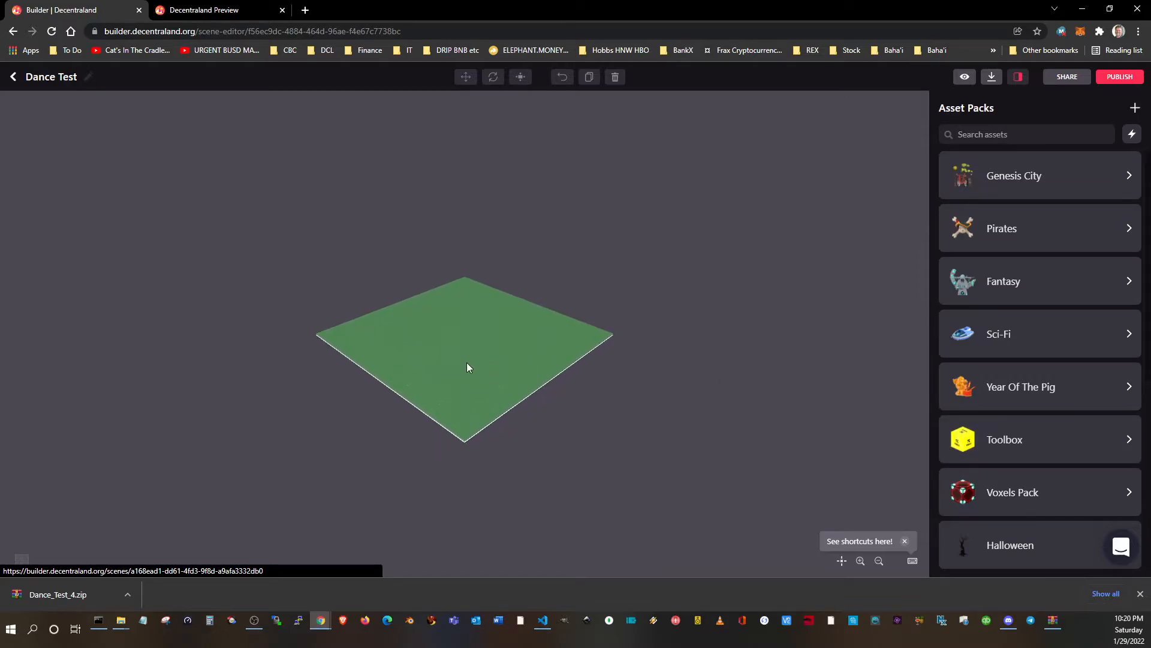
# Start a new asset pack and add the Dance Animator zip from File Explorer as its asset file
pyautogui.scroll(-1, 1043, 544)
pyautogui.scroll(-5, 1043, 544)
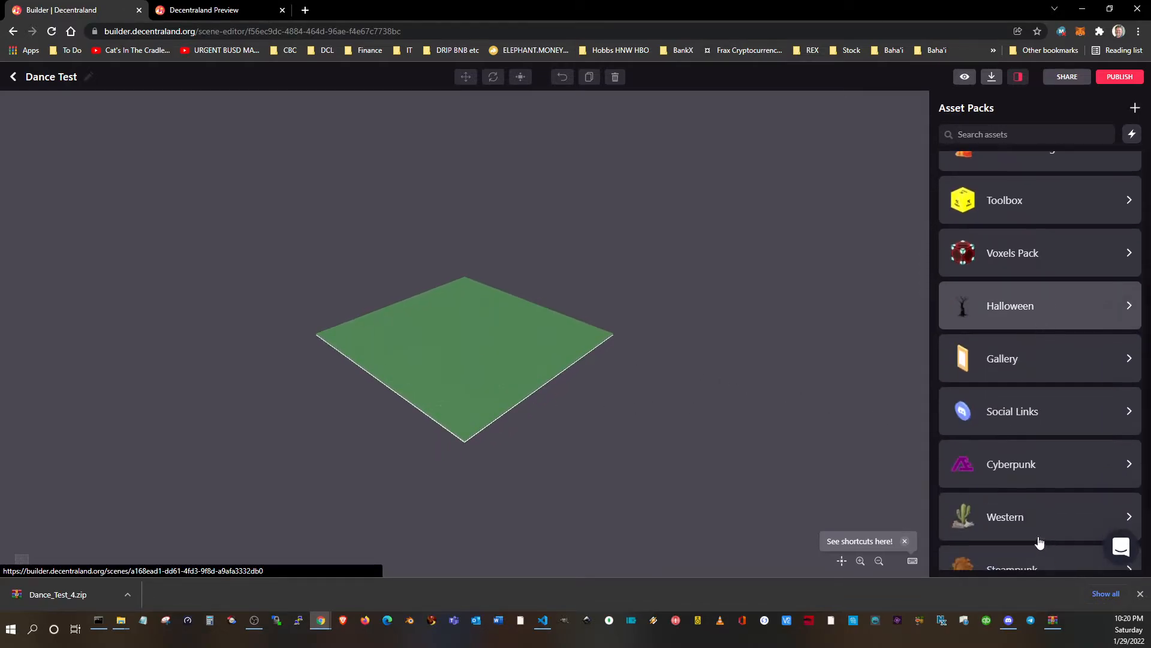
pyautogui.click(1049, 558)
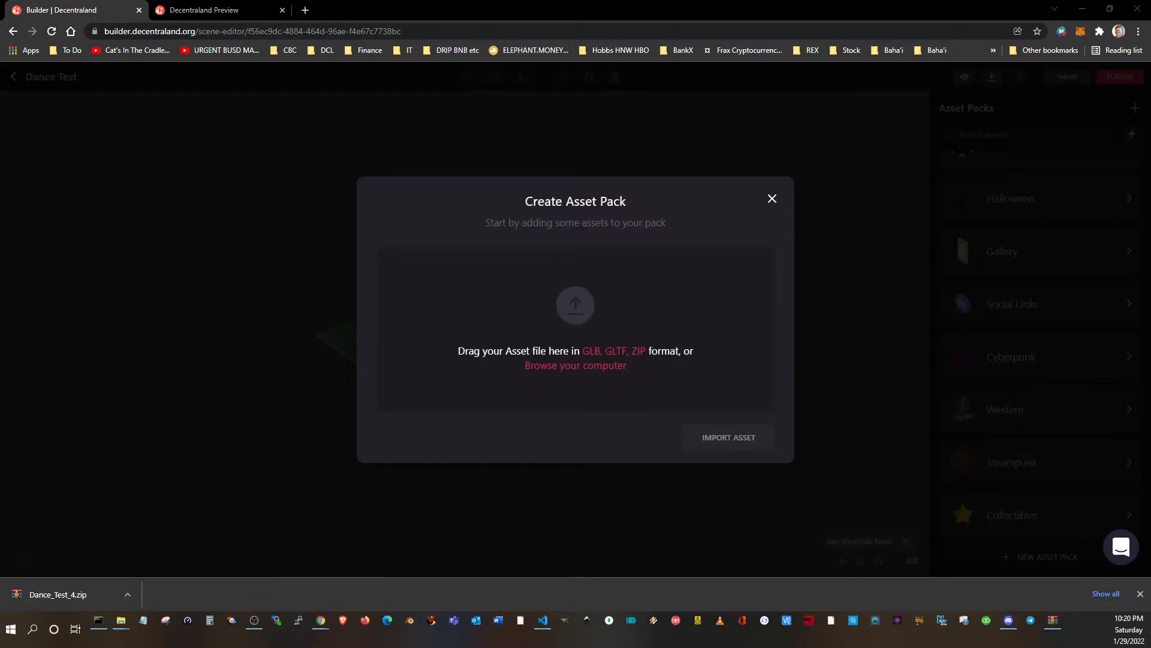
pyautogui.hotkey('alt', 'Tab')
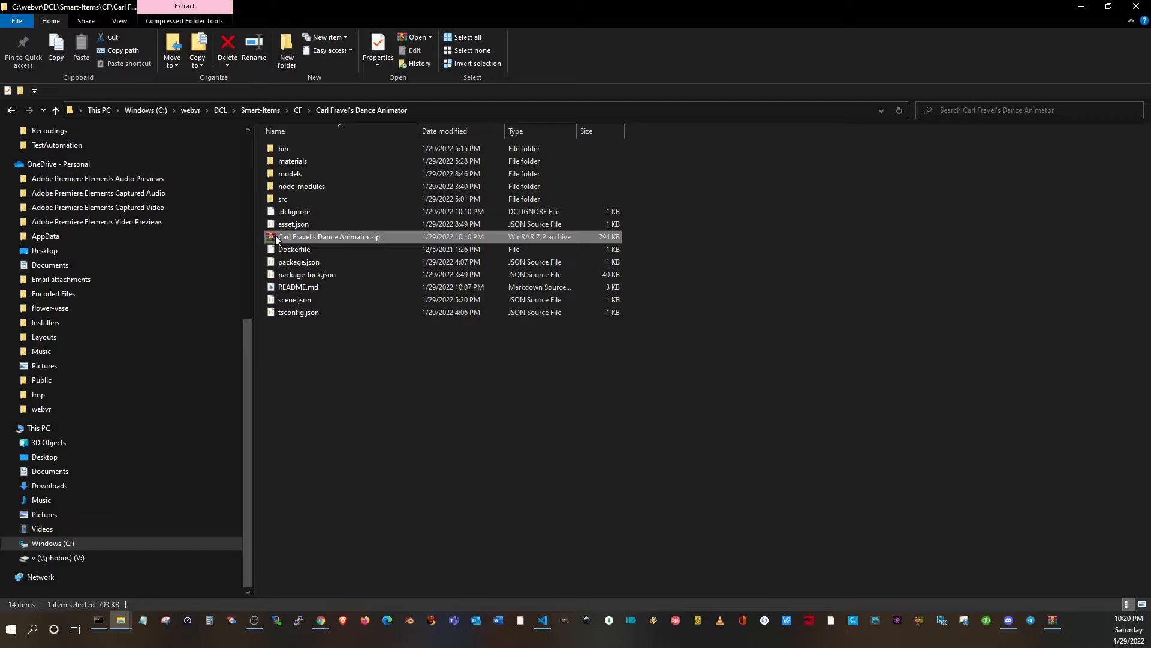
pyautogui.moveTo(272, 238); pyautogui.dragTo(564, 345)
pyautogui.hotkey('alt', 'Tab')
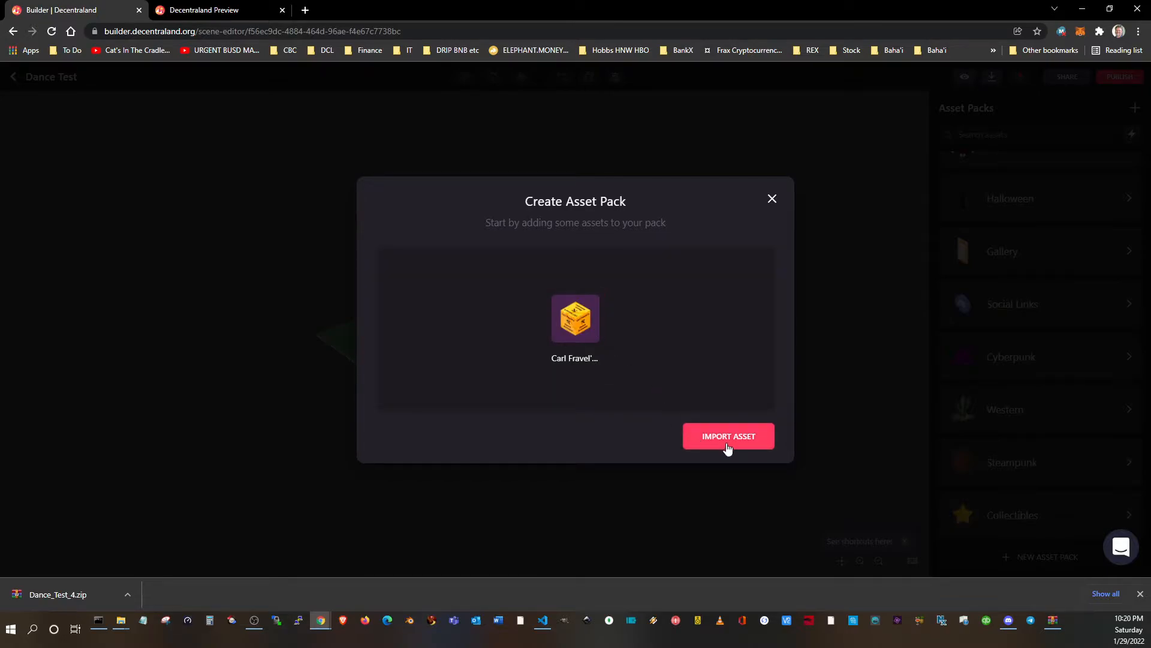
# Import the asset with its default details, create the pack as My Asset Pack and return to the scene
pyautogui.click(726, 445)
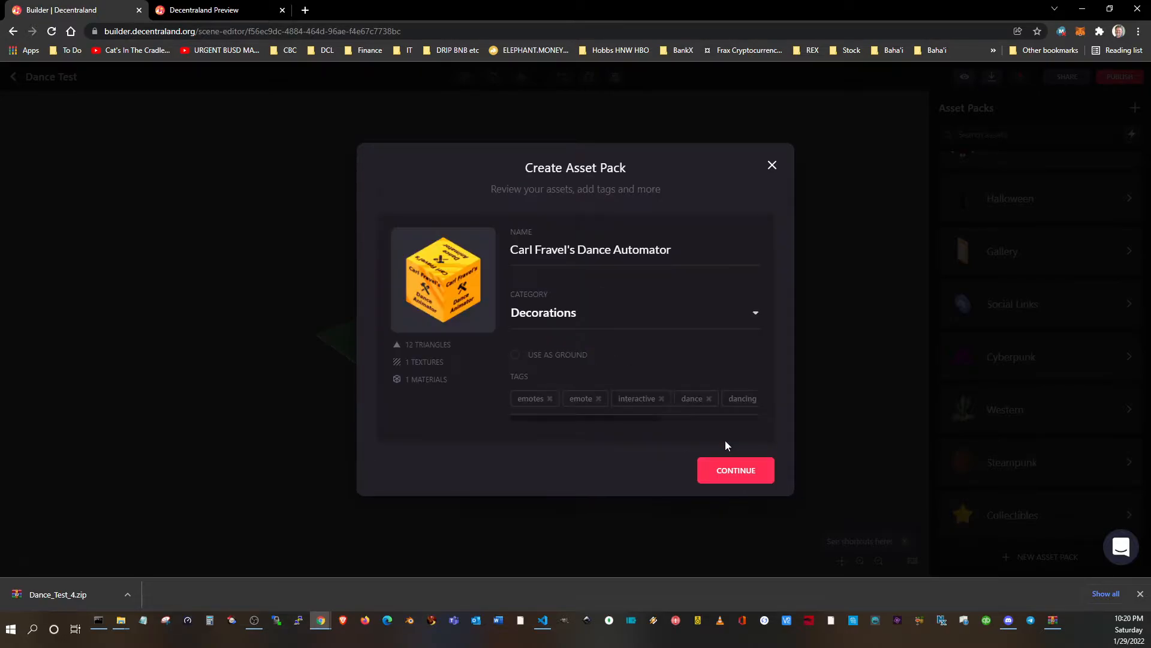
pyautogui.click(731, 472)
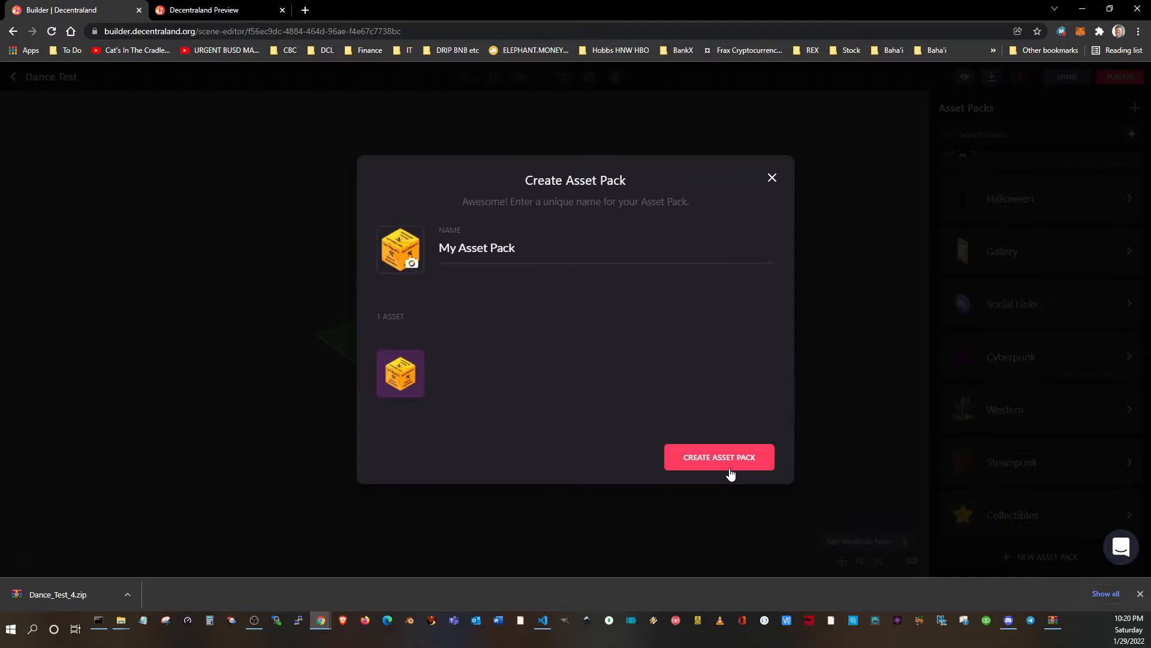
pyautogui.click(725, 462)
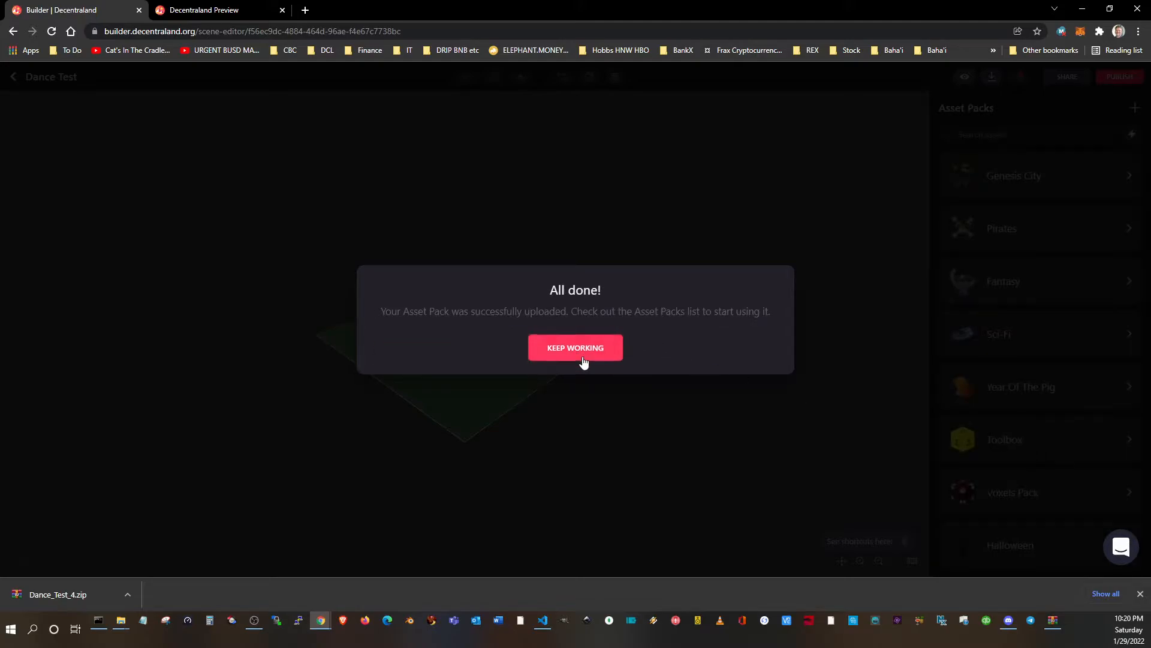
pyautogui.click(582, 355)
# Place the Dance Automator item from My Asset Pack on the parcel, between its centre and the front right edge
pyautogui.scroll(-6, 1039, 515)
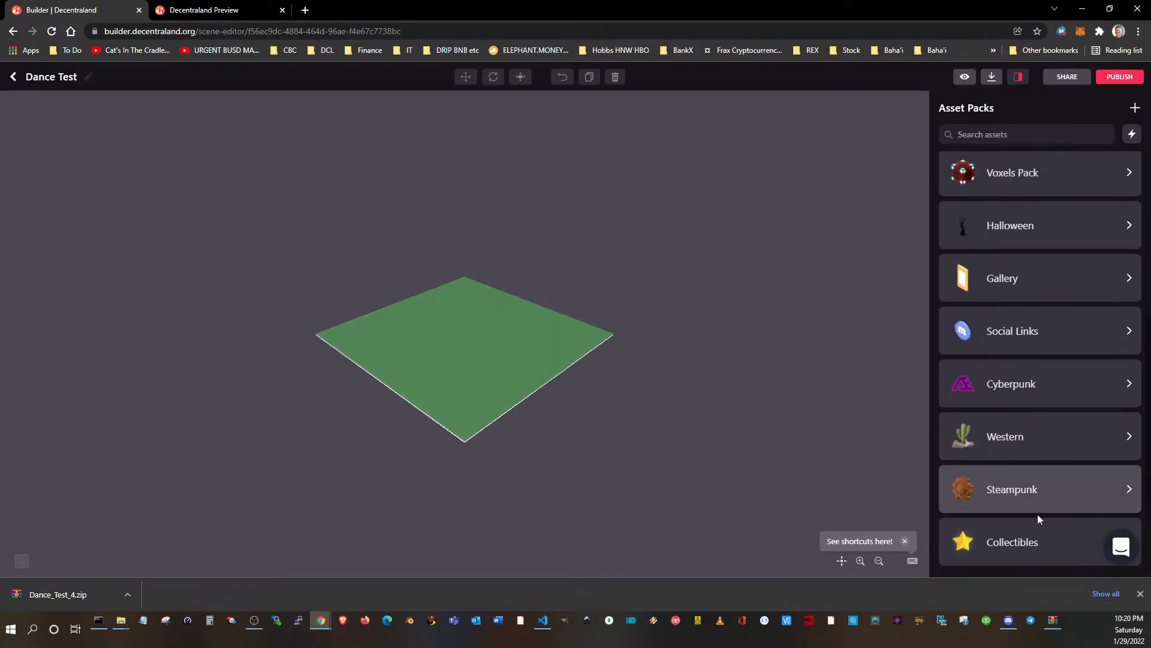
pyautogui.scroll(-2, 1039, 519)
pyautogui.click(1017, 520)
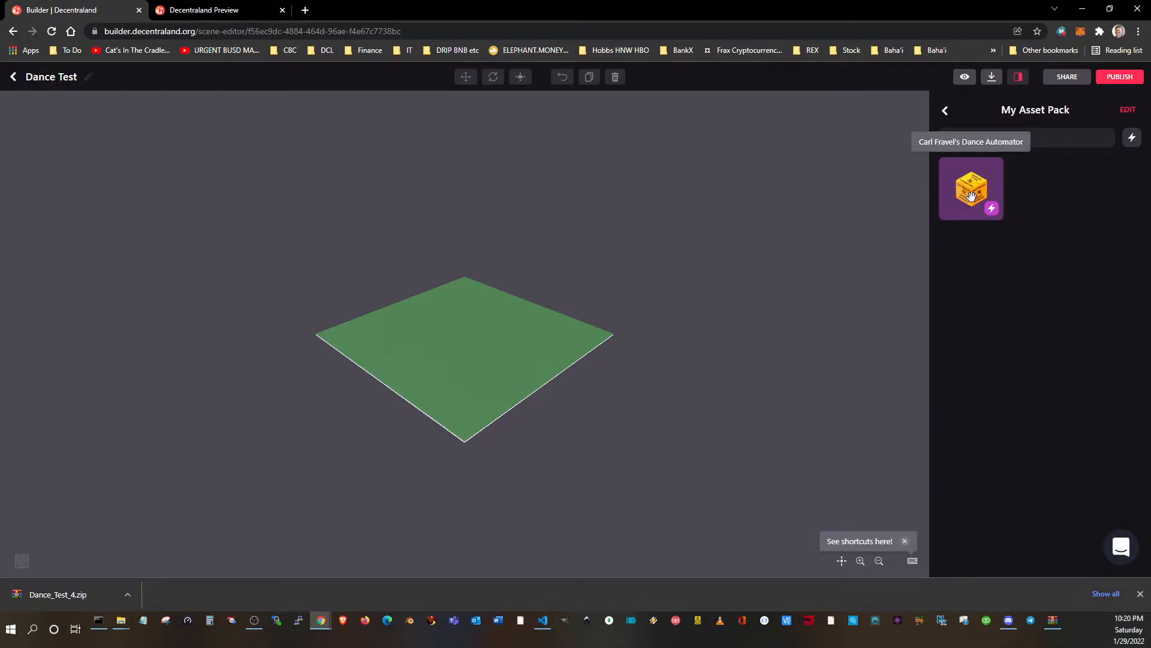
pyautogui.moveTo(971, 194); pyautogui.dragTo(466, 403)
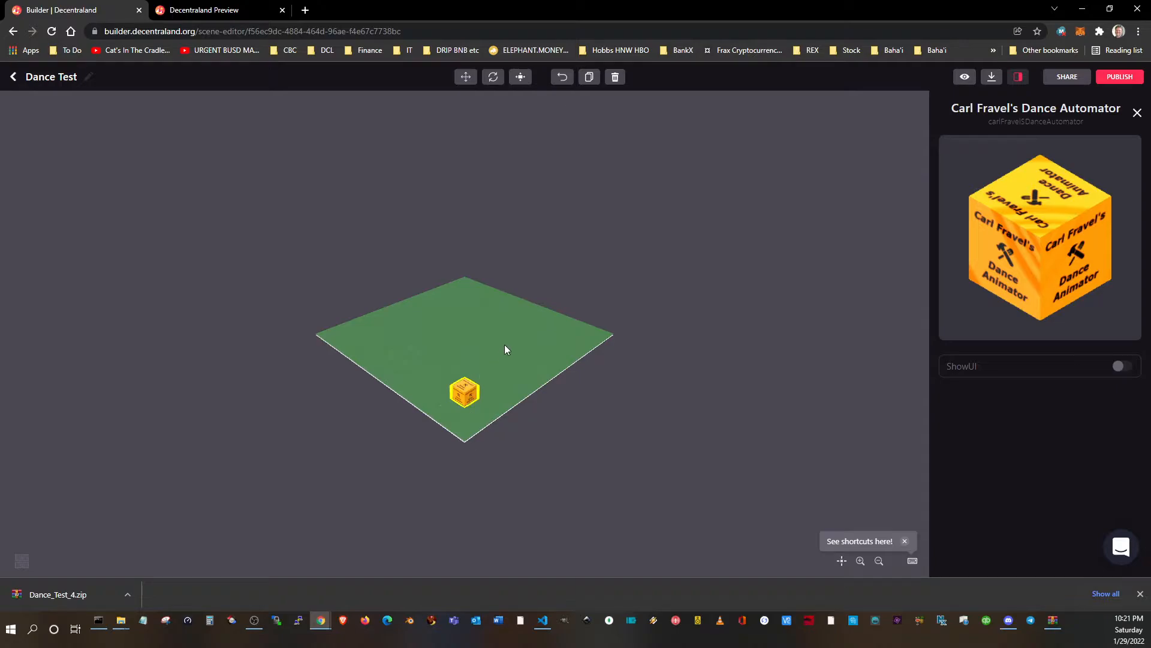
pyautogui.moveTo(476, 394); pyautogui.dragTo(507, 373)
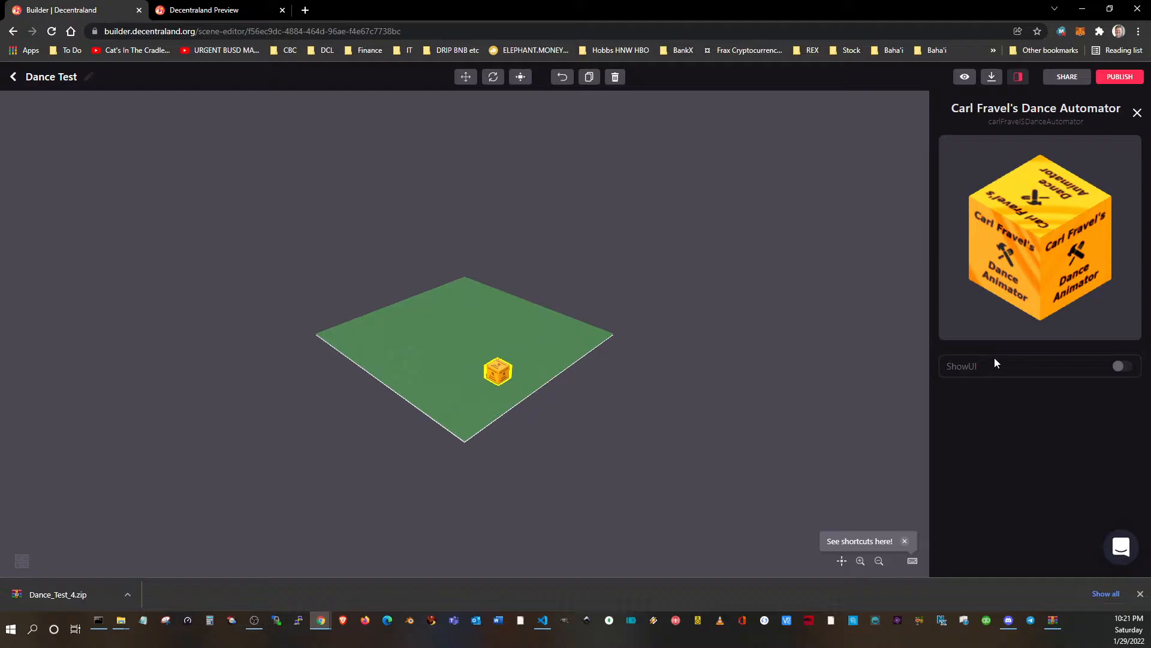
# Toggle the Dance Automator's ShowUI option on and off
pyautogui.click(1123, 367)
pyautogui.click(1123, 367)
pyautogui.click(1123, 367)
pyautogui.click(1123, 367)
pyautogui.click(1122, 368)
pyautogui.click(1125, 369)
# Place a Trigger Tile Square from the Toolbox asset pack near the middle of the parcel, behind the Dance Automator cube
pyautogui.click(1136, 112)
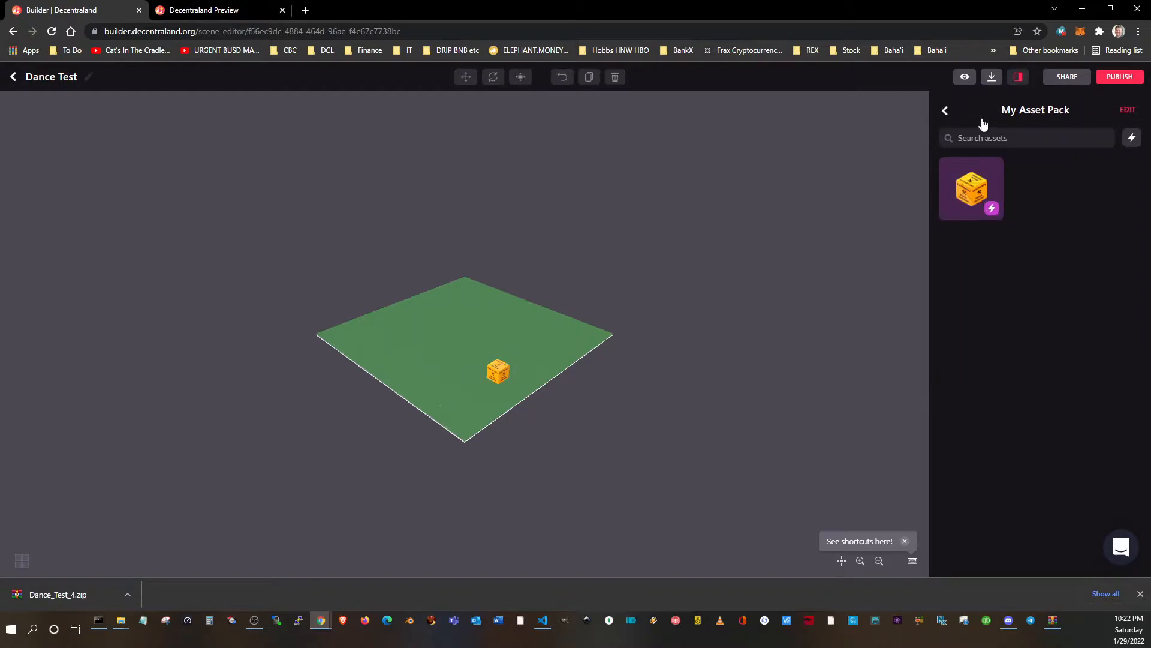
pyautogui.click(946, 111)
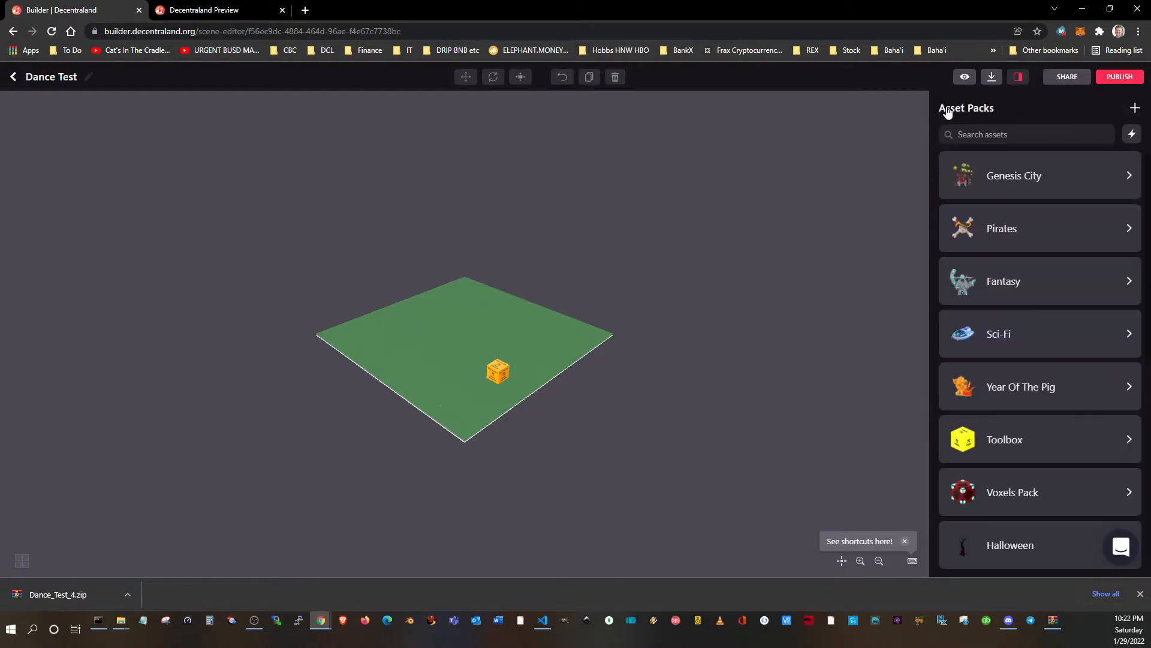
pyautogui.click(982, 445)
pyautogui.scroll(-2, 981, 441)
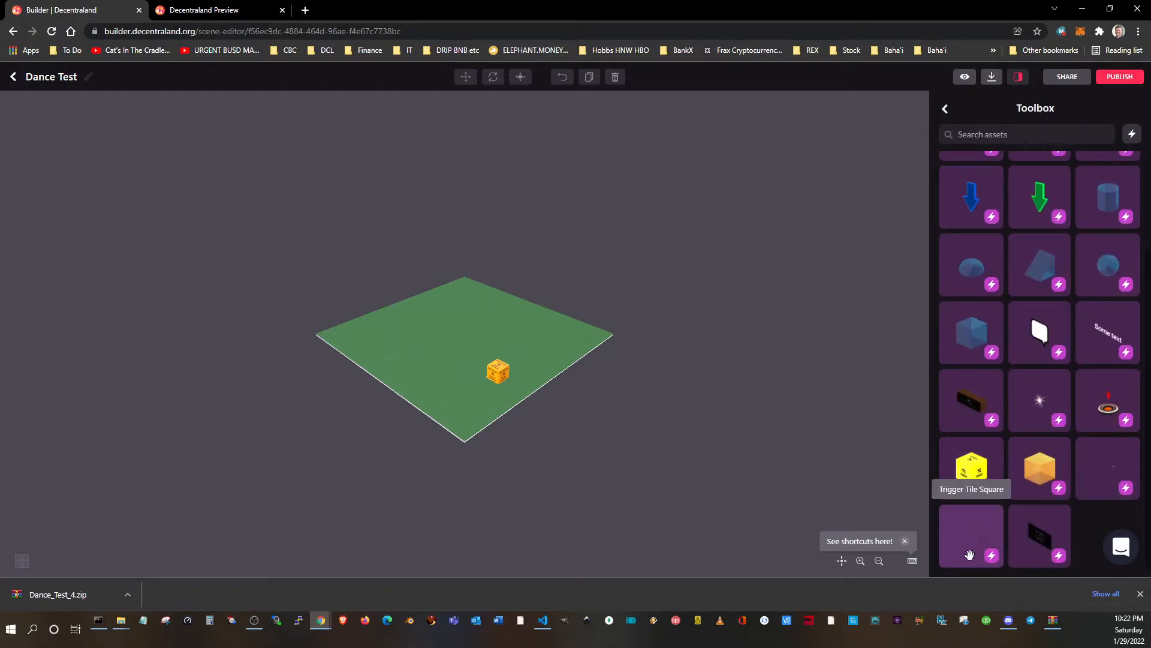
pyautogui.moveTo(969, 554); pyautogui.dragTo(729, 484)
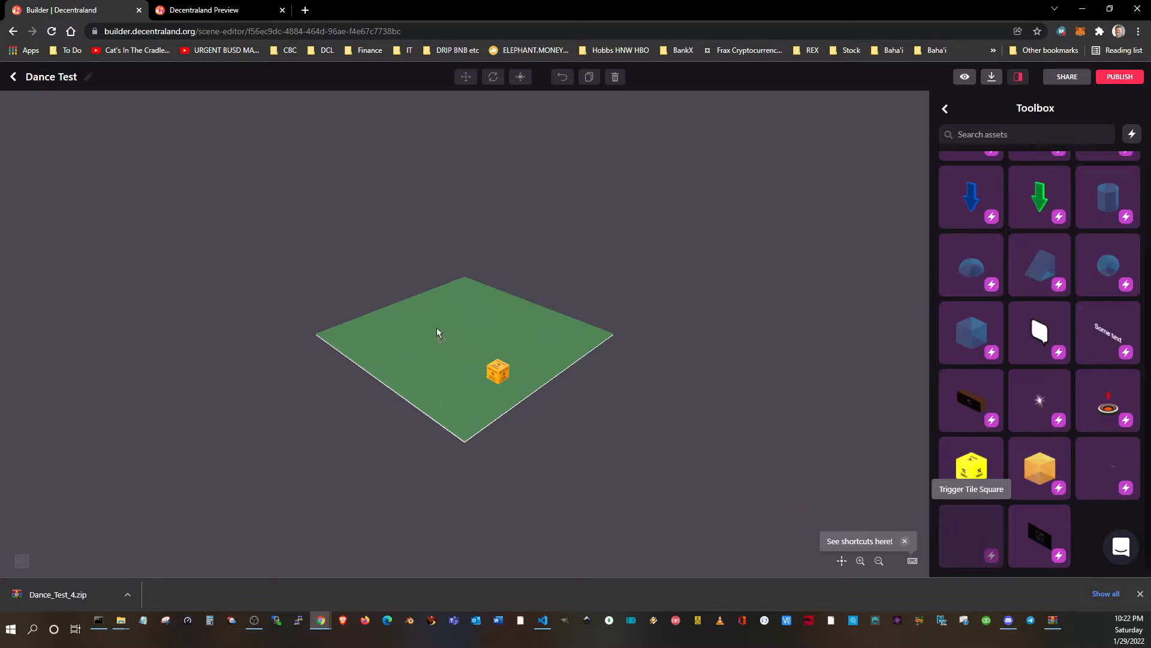
pyautogui.moveTo(453, 338); pyautogui.dragTo(454, 336)
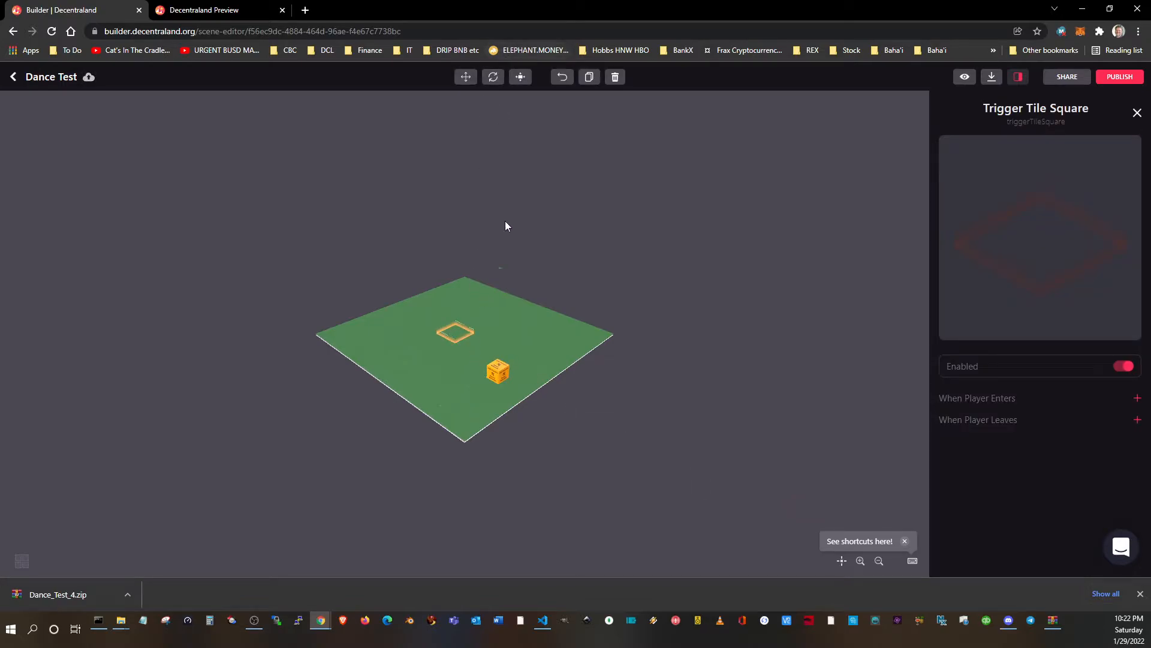
# Scale the trigger tile along both ground axes into a large square covering the middle of the parcel
pyautogui.click(531, 80)
pyautogui.moveTo(485, 323); pyautogui.dragTo(548, 289)
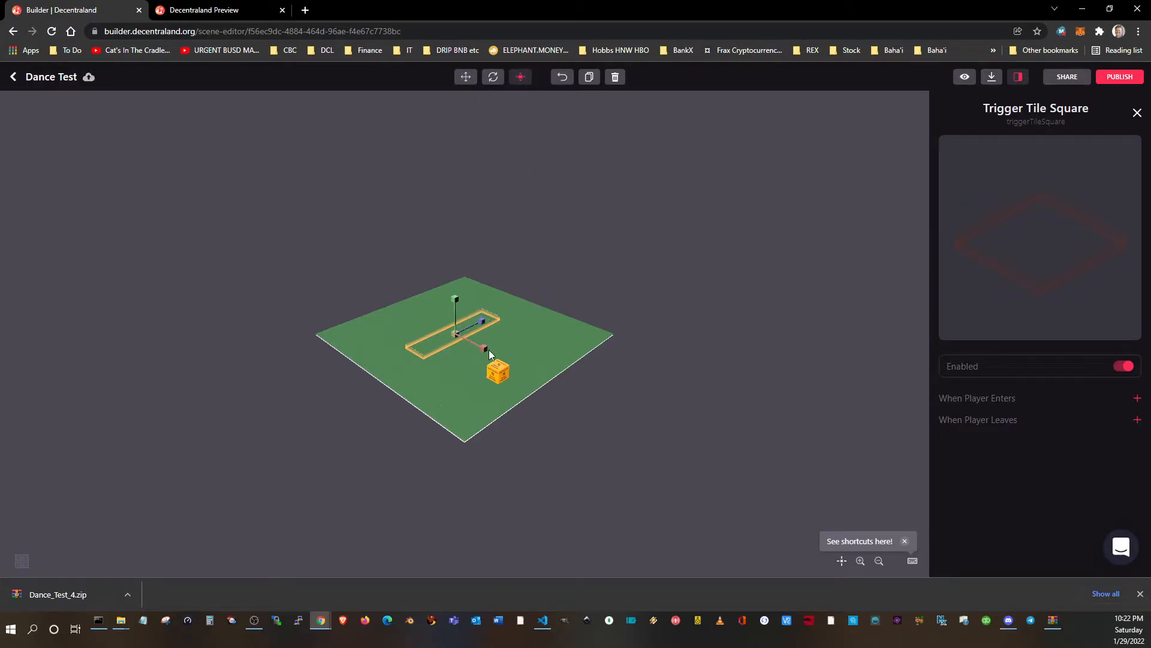
pyautogui.moveTo(484, 348); pyautogui.dragTo(538, 394)
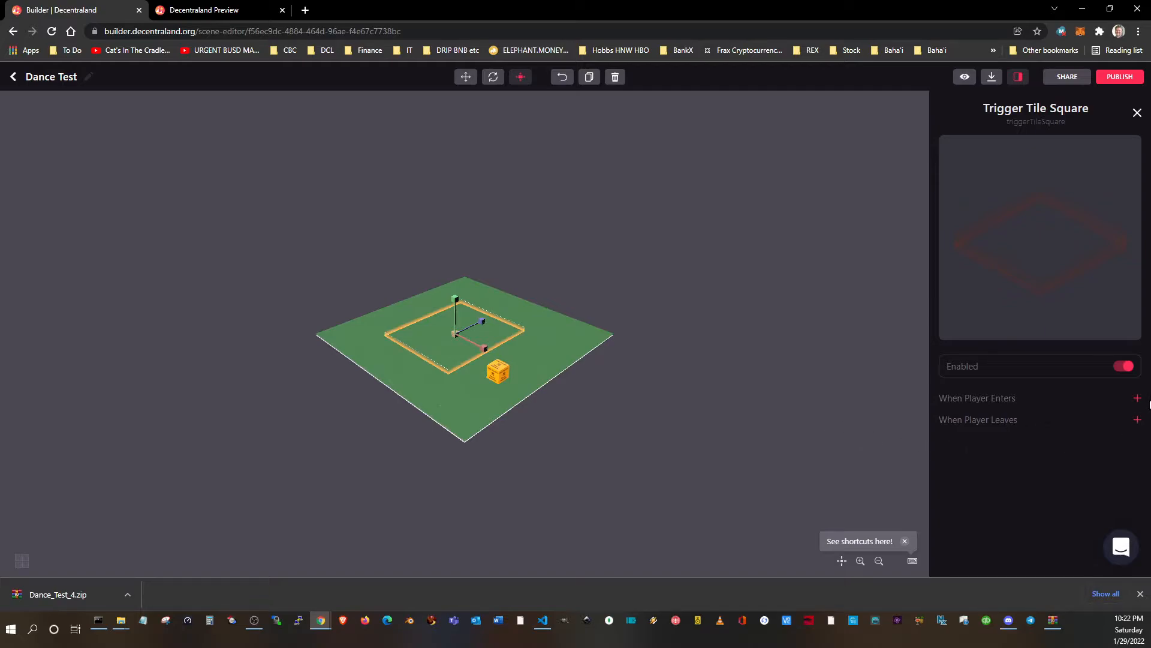
# Add a When Player Enters action to the trigger tile that targets the Dance Automator with Start
pyautogui.click(1137, 399)
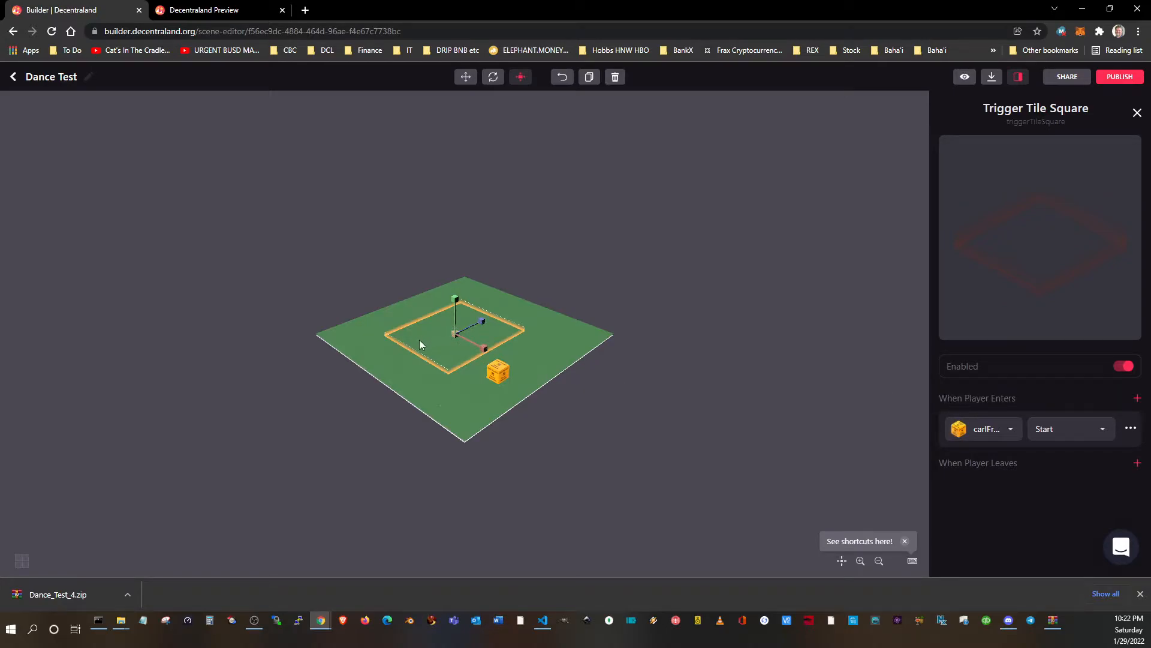
pyautogui.click(1012, 431)
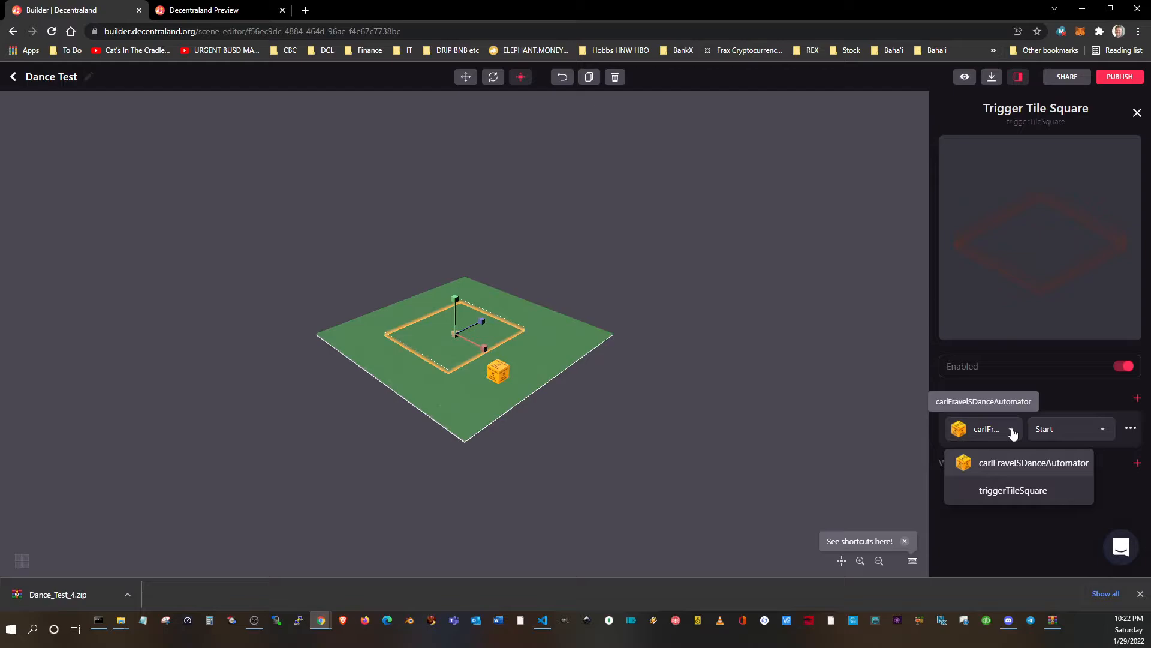
pyautogui.click(1013, 467)
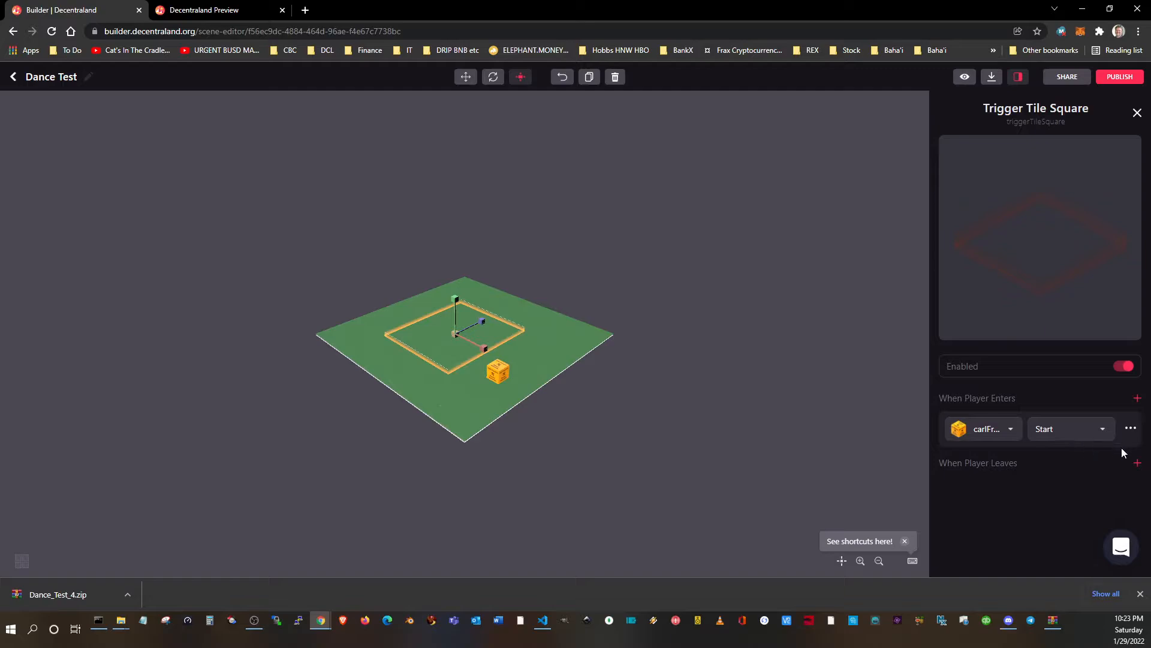
# Add a When Player Leaves action to the trigger tile that targets the Dance Automator with Stop, and return to the asset packs list
pyautogui.click(1136, 463)
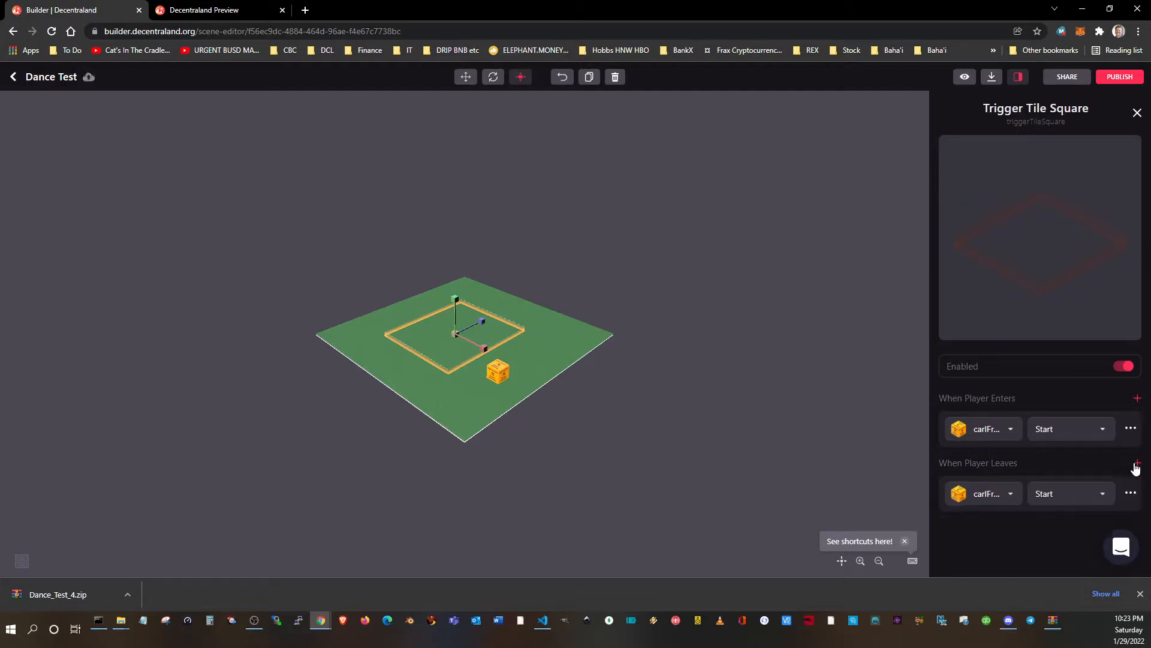
pyautogui.click(1036, 499)
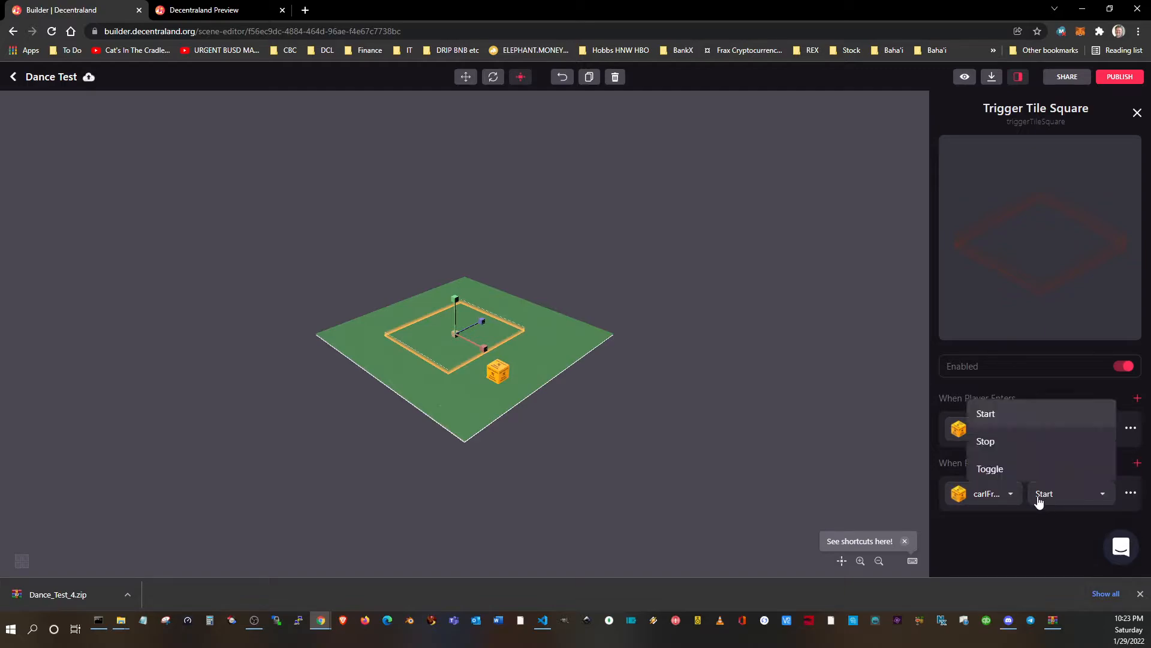
pyautogui.click(986, 441)
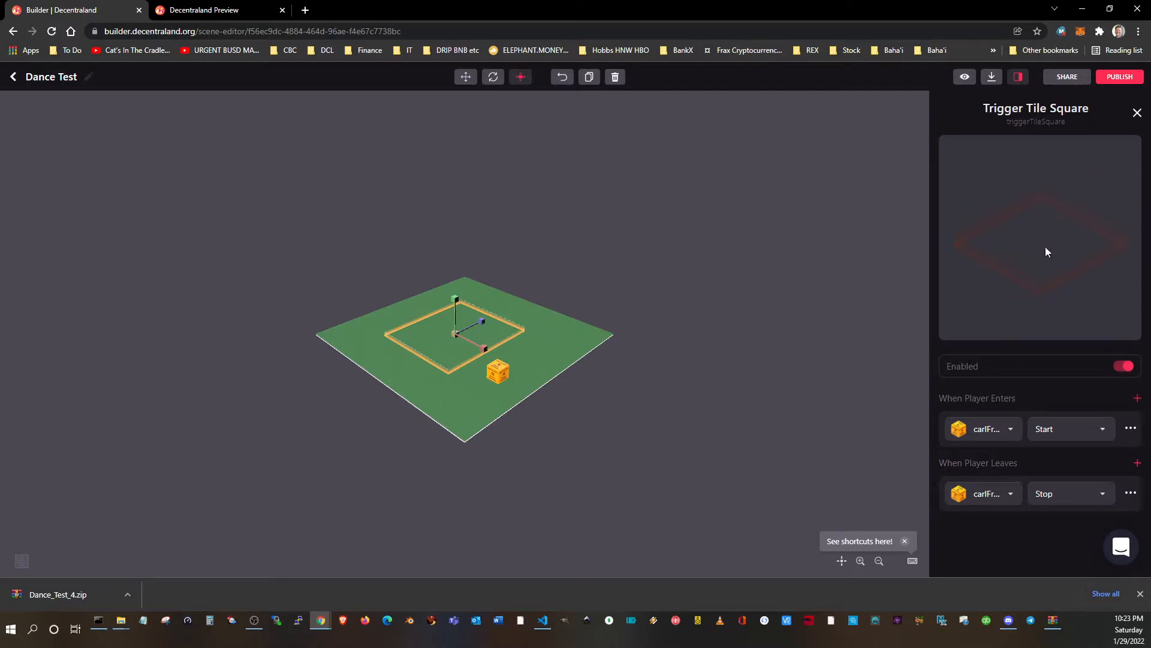
pyautogui.click(1136, 113)
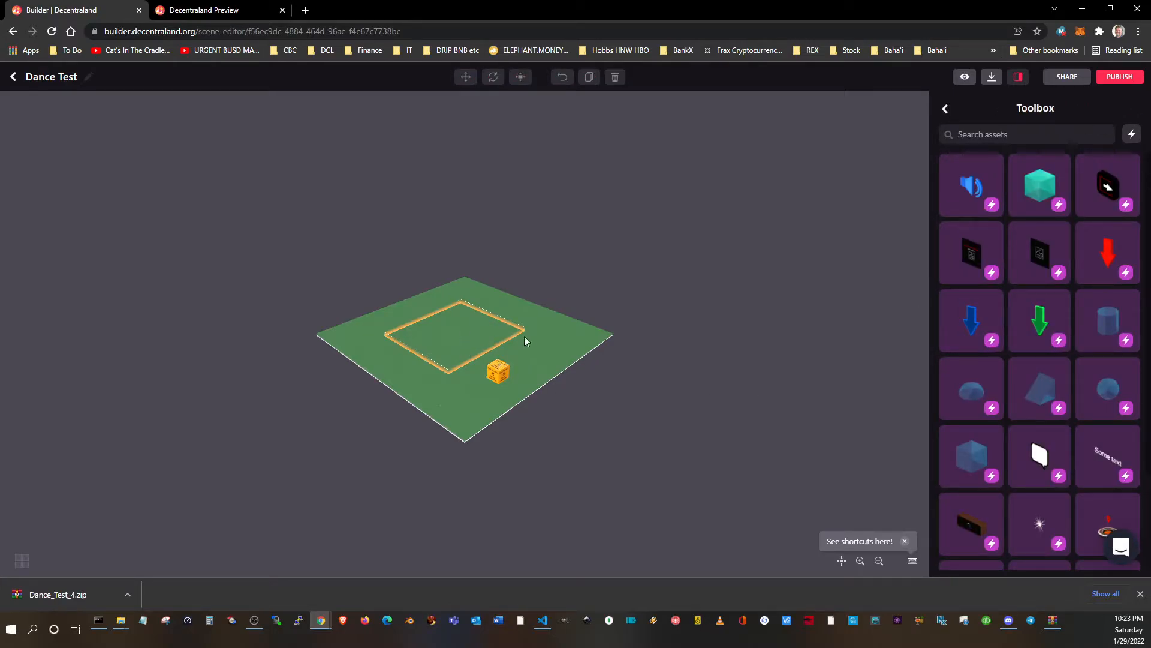
pyautogui.click(945, 111)
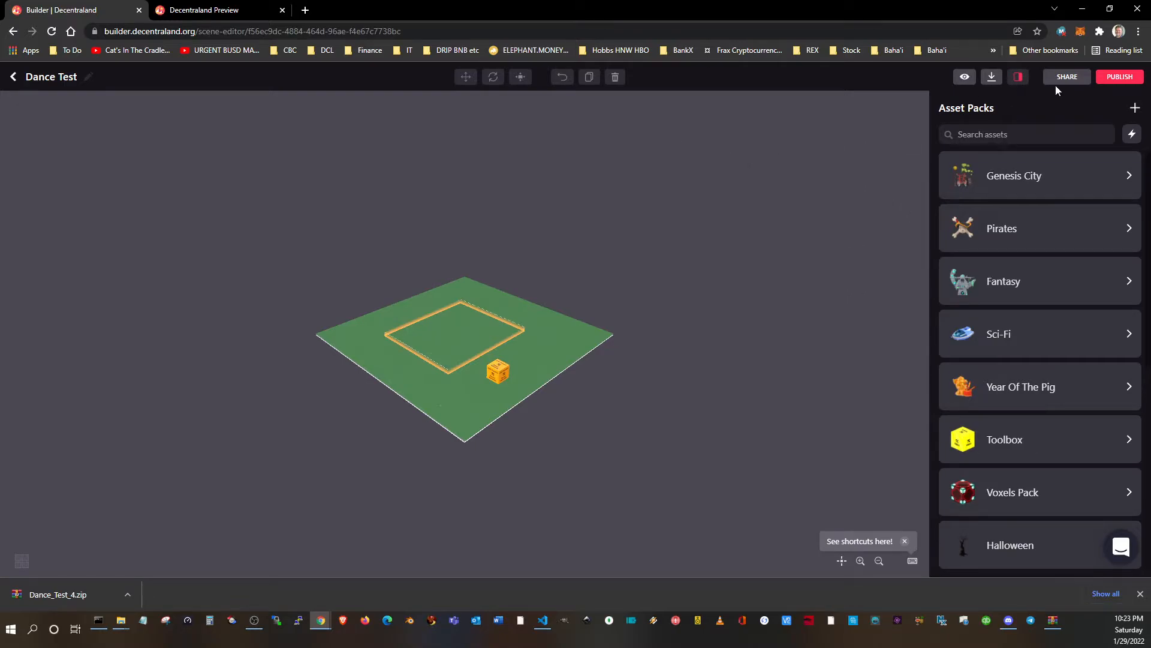
# Download the scene and look at the contents of the exported Dance_Test (2).zip in WinRAR
pyautogui.click(992, 77)
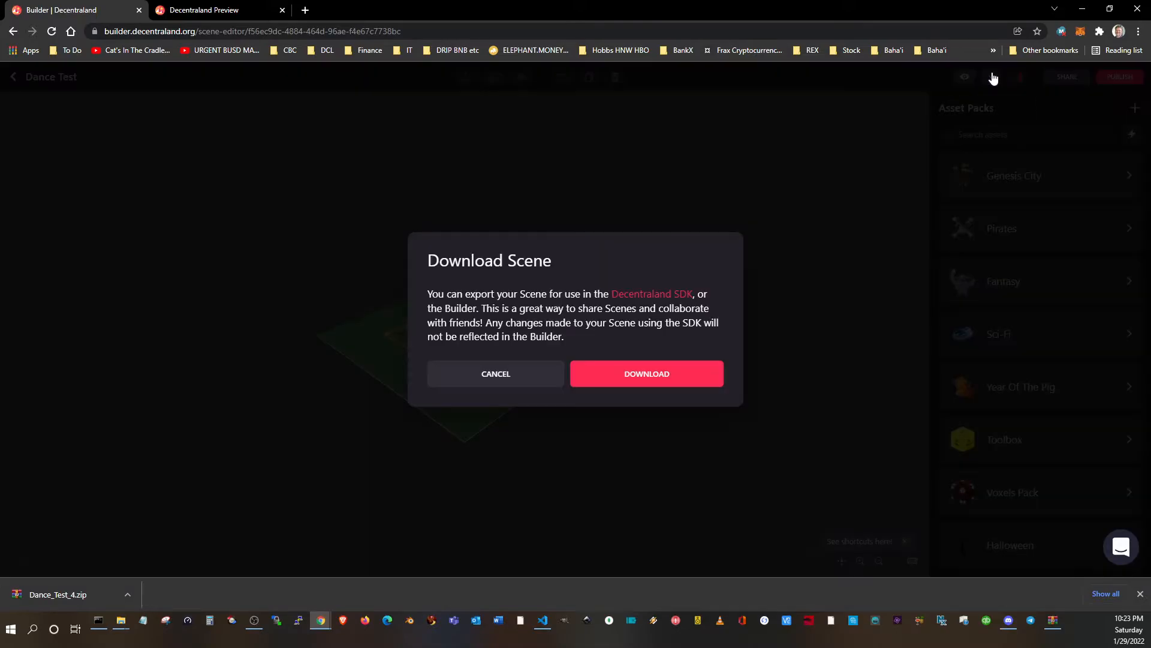
pyautogui.click(623, 374)
pyautogui.click(652, 372)
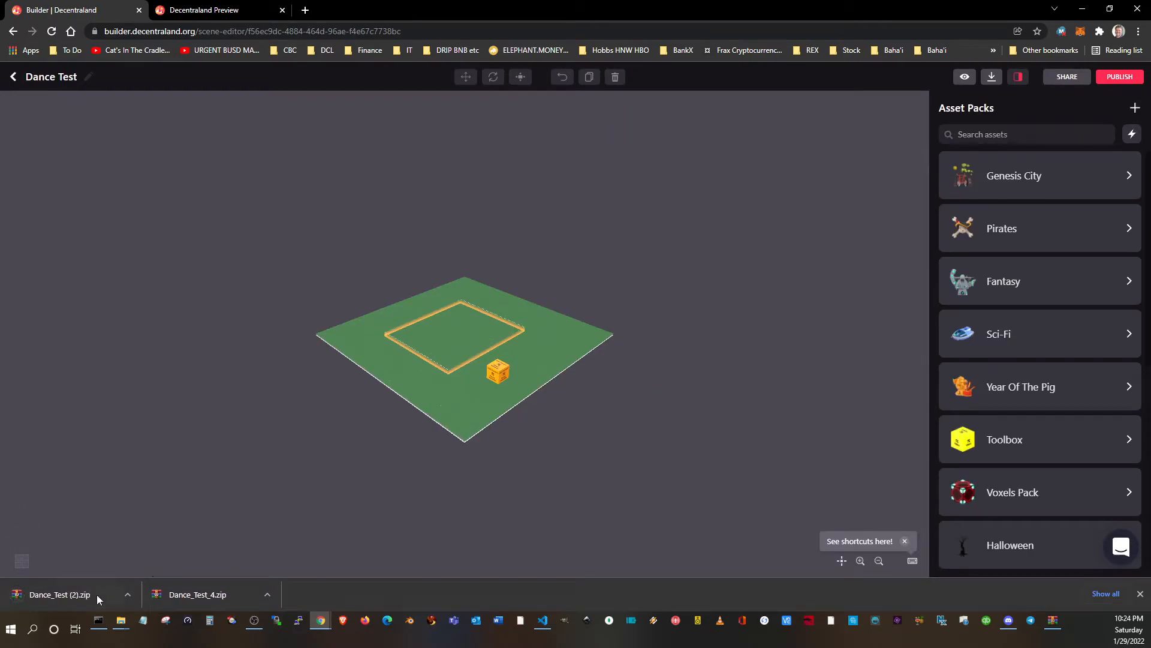
pyautogui.click(56, 596)
pyautogui.hotkey('alt', 'Tab')
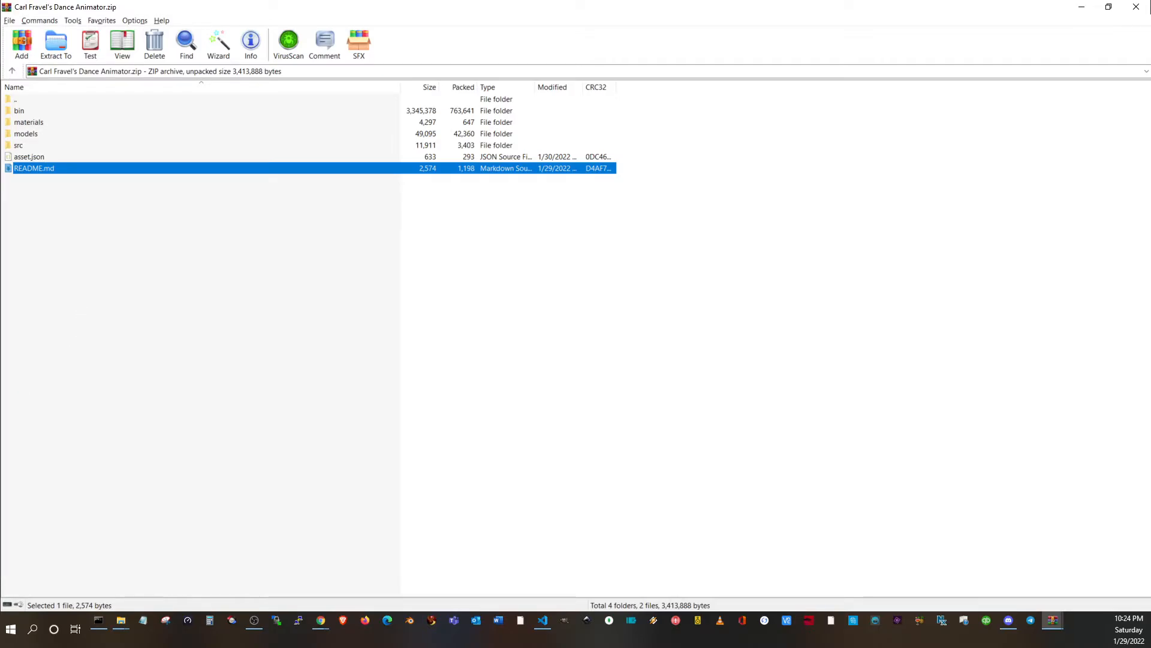
pyautogui.hotkey('alt', 'Tab')
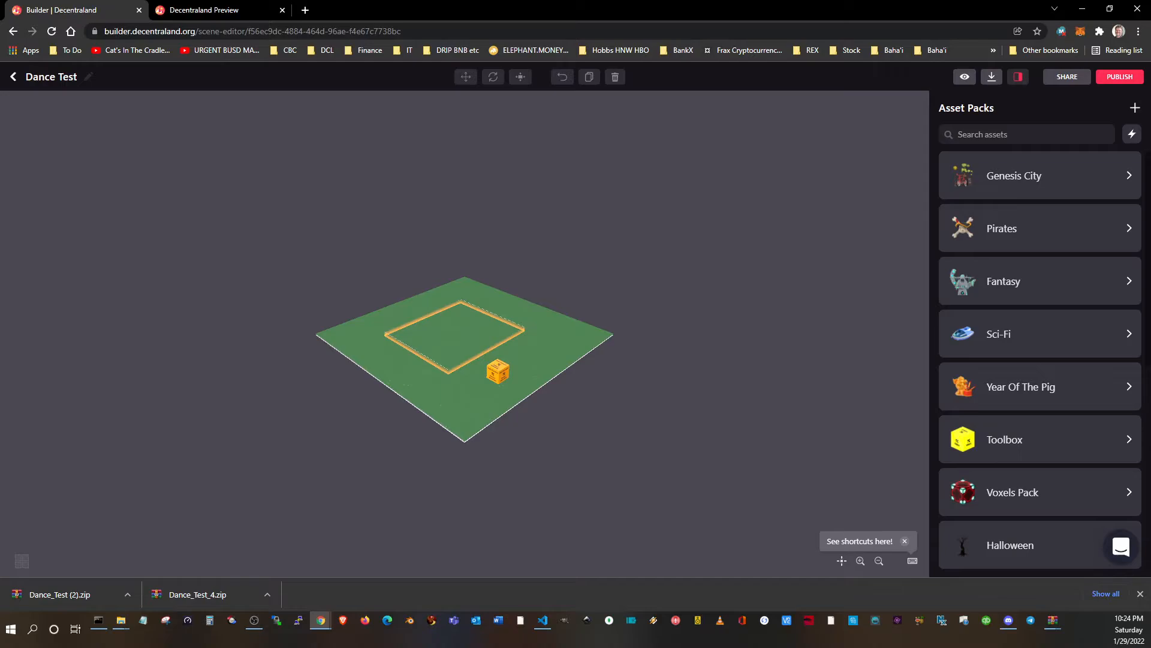
pyautogui.hotkey('alt', 'Tab')
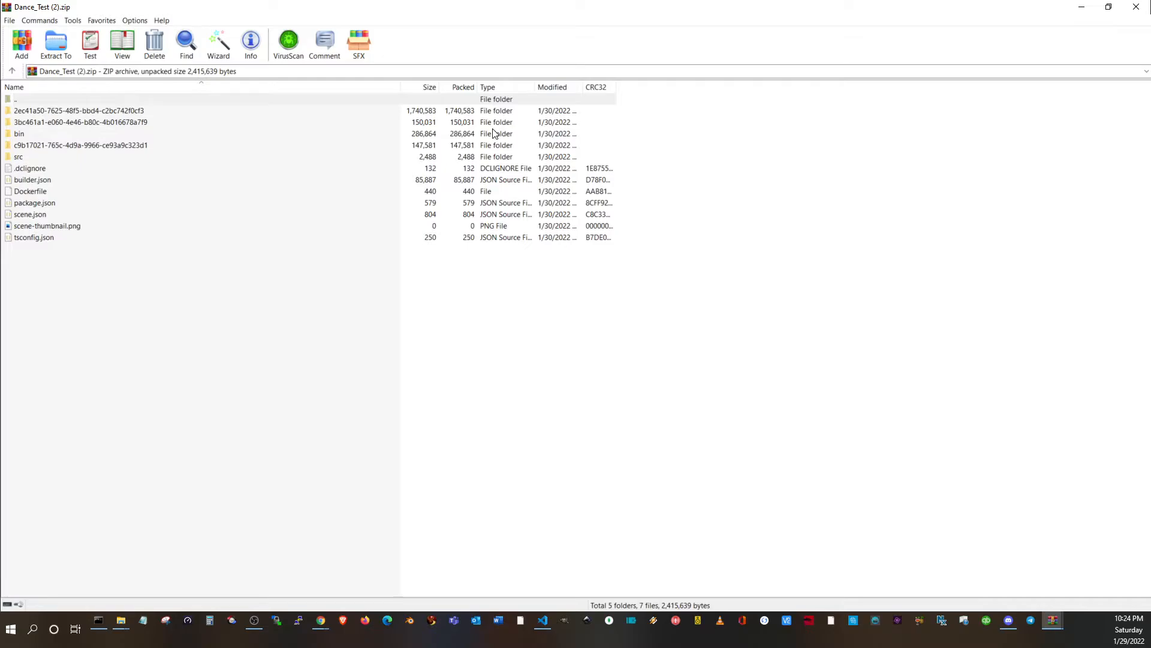
pyautogui.click(1135, 7)
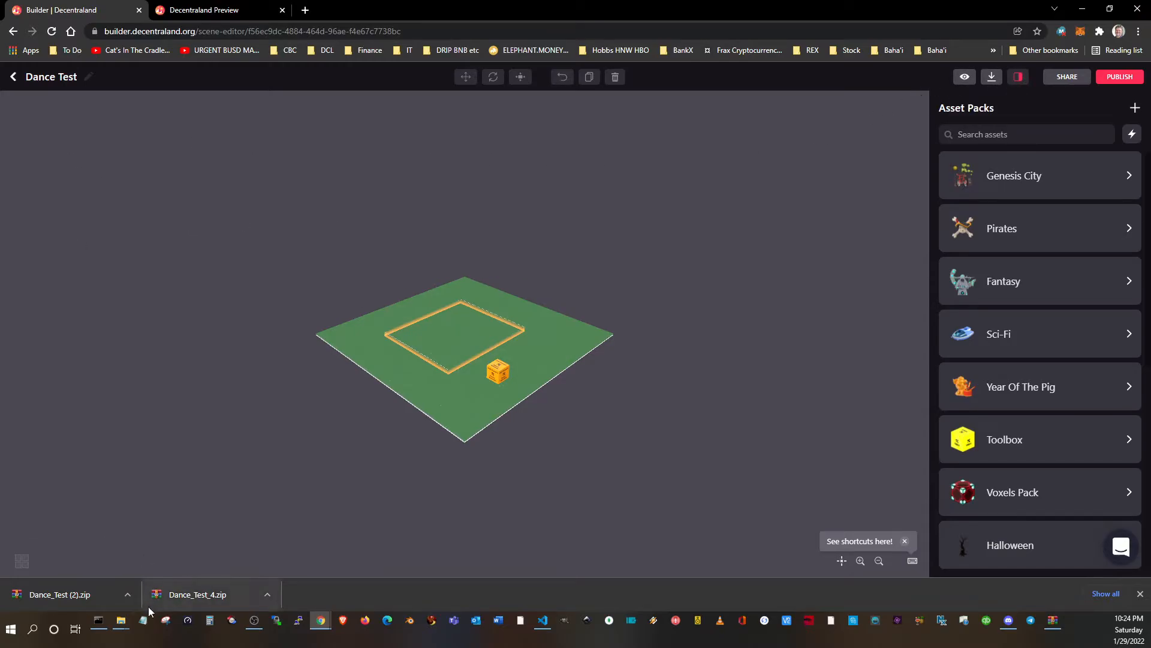
# Download the scene again as Dance_Test.zip, open the archive in WinRAR and check its src folder
pyautogui.moveTo(120, 620)
pyautogui.moveTo(110, 581)
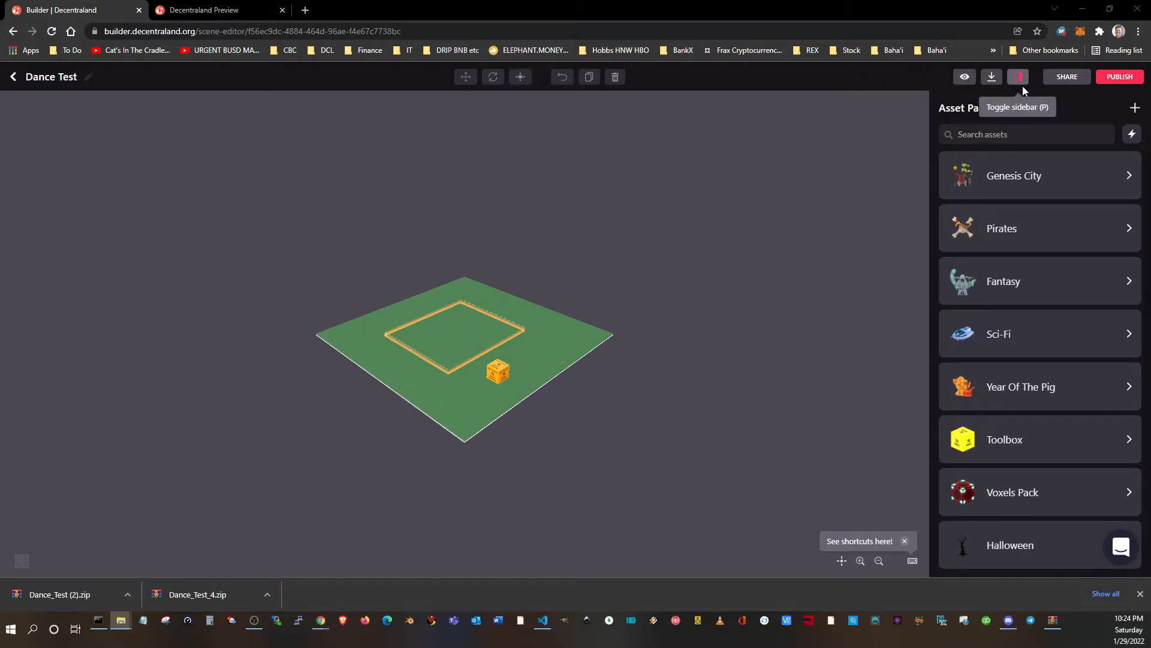
pyautogui.click(992, 78)
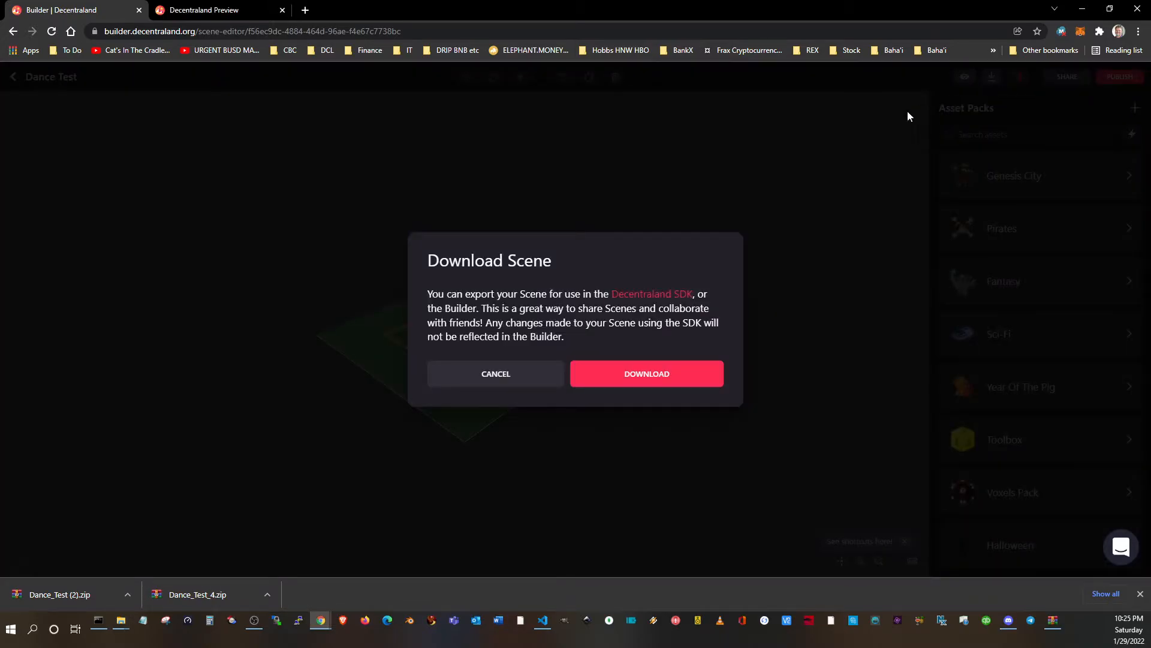
pyautogui.click(657, 374)
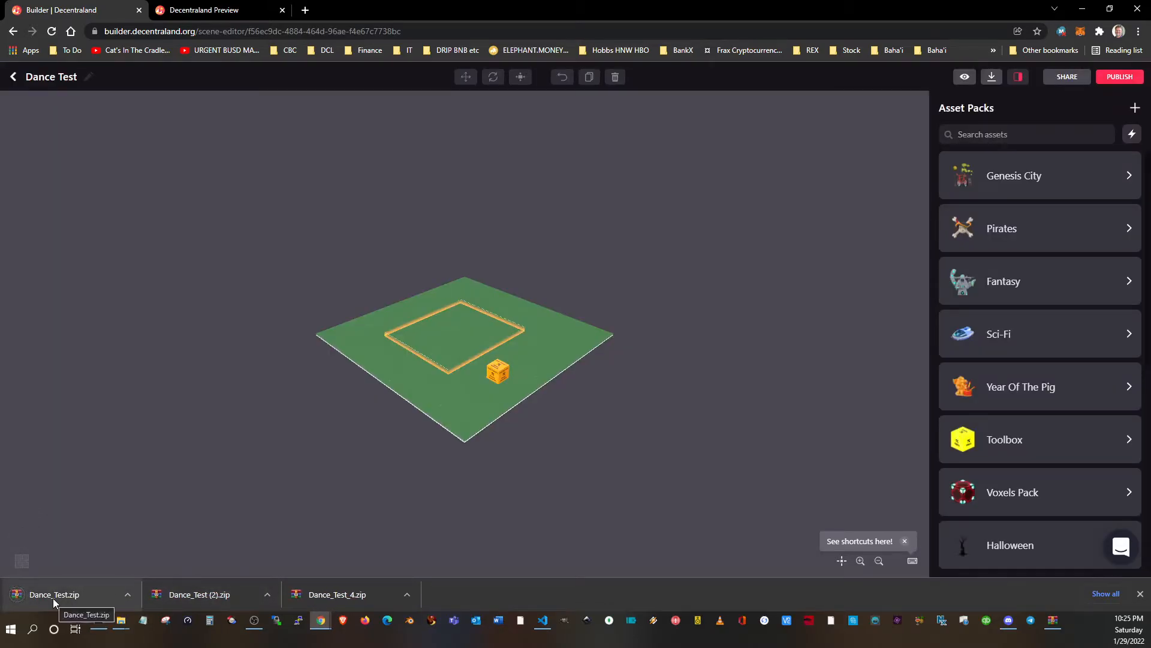
pyautogui.click(52, 598)
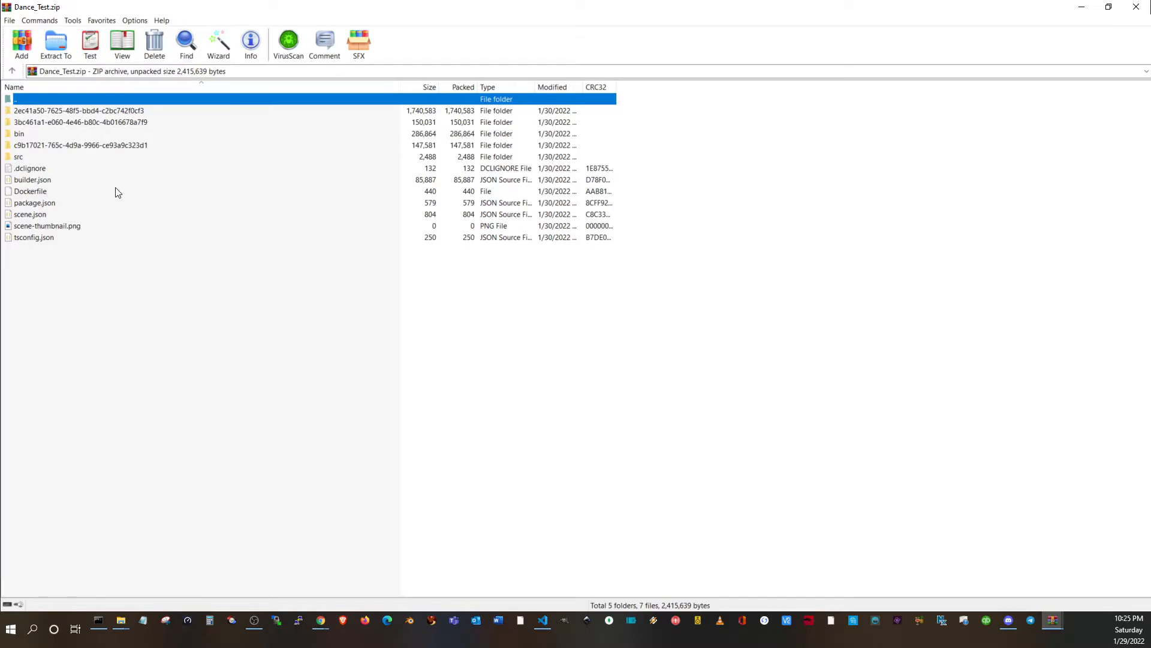
pyautogui.doubleClick(19, 157)
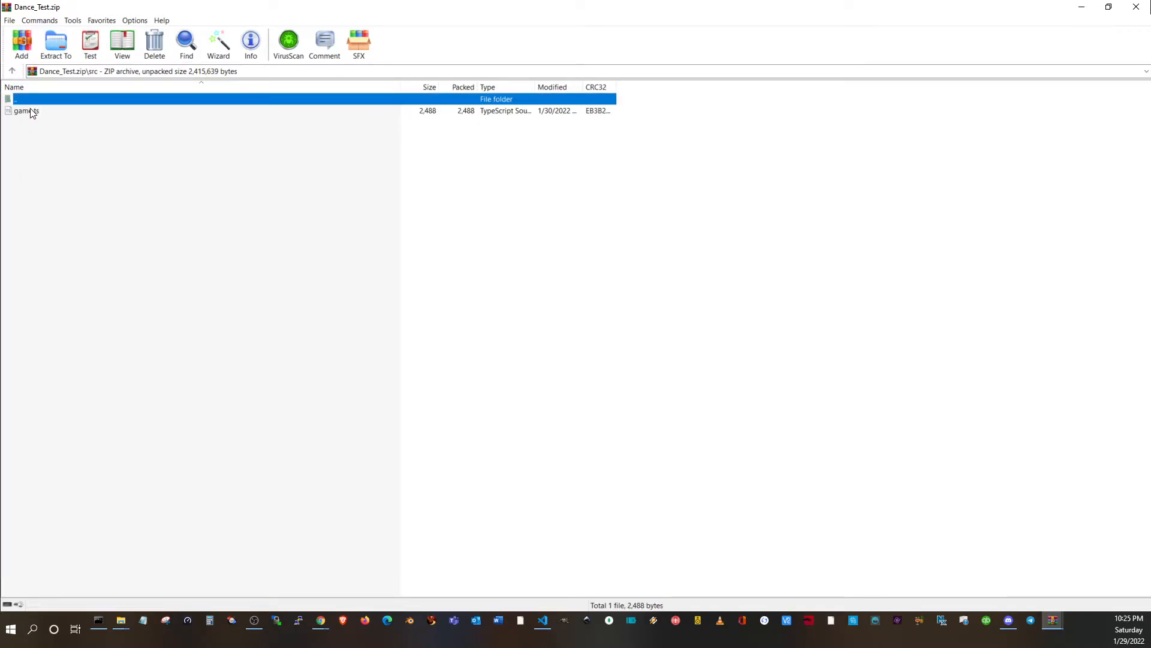
pyautogui.doubleClick(13, 101)
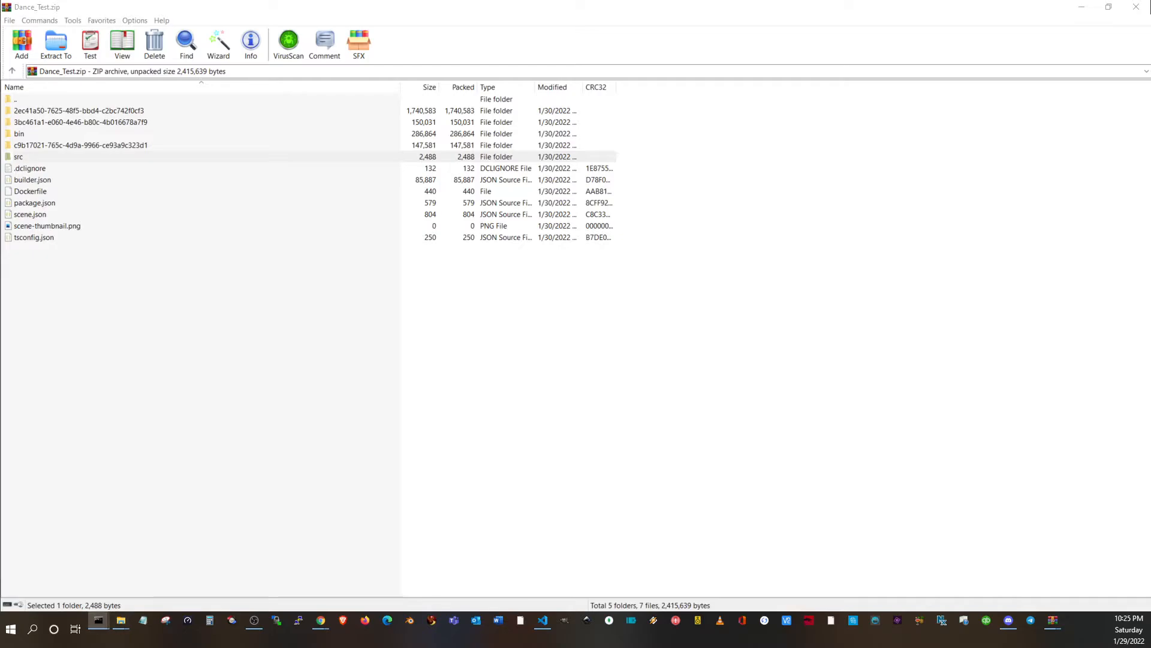
# Switch to a fully visible Command Prompt window, change to the \webvr\DCL directory and list its contents
pyautogui.moveTo(0, 138); pyautogui.dragTo(120, 139)
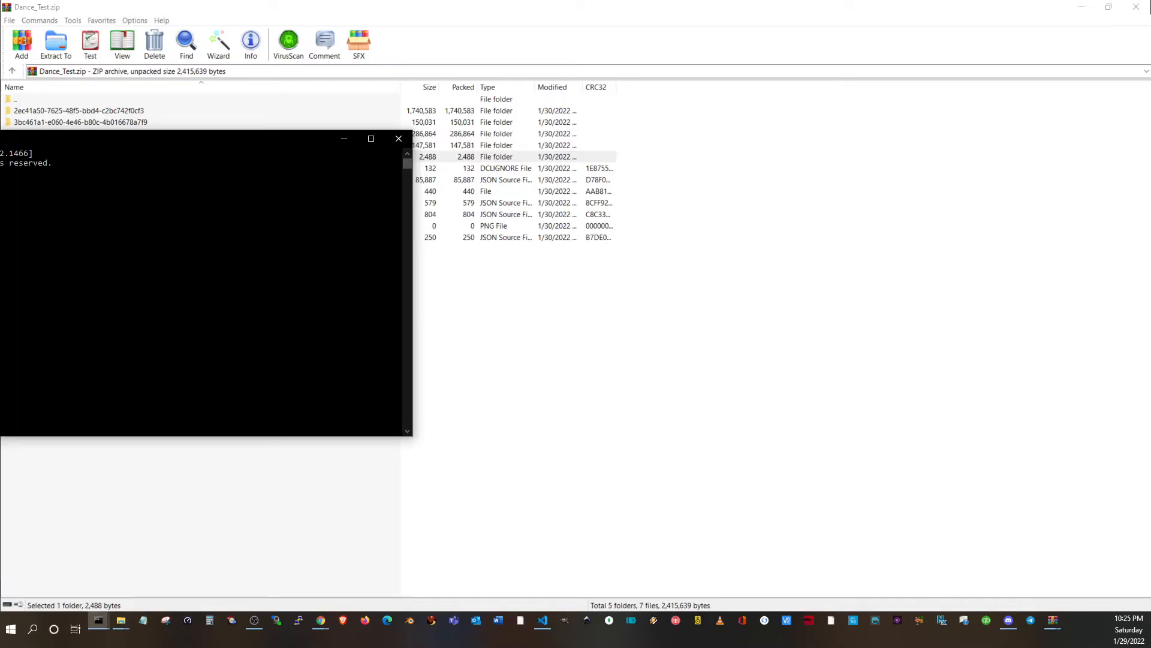
pyautogui.moveTo(0, 144); pyautogui.dragTo(390, 34)
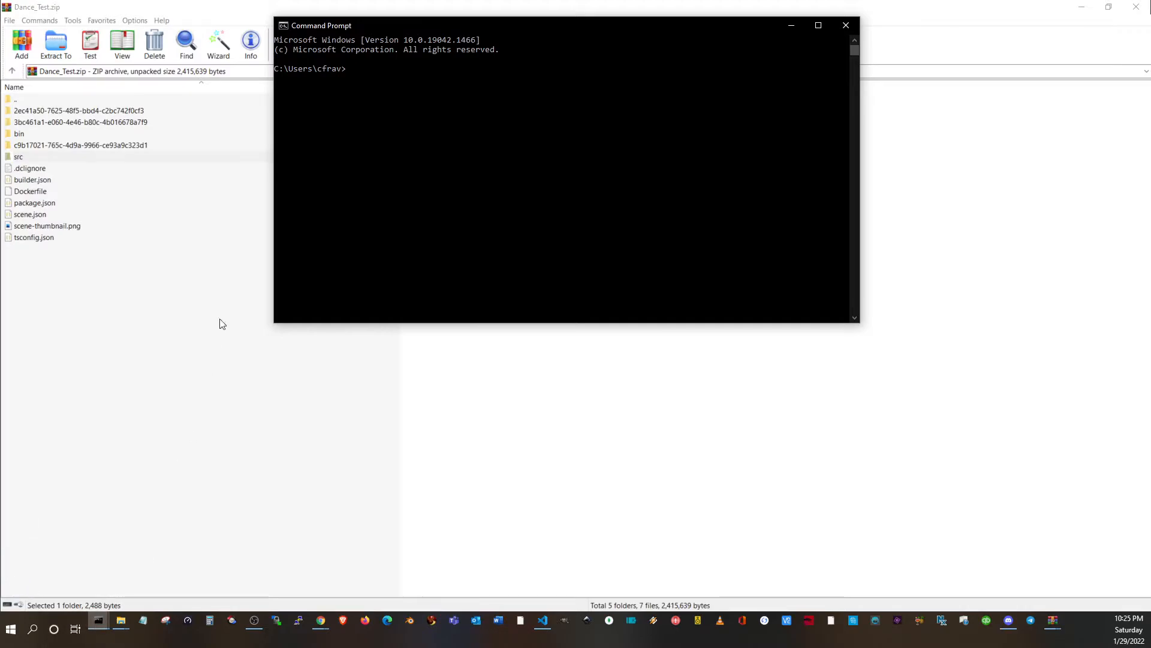
pyautogui.click(376, 70)
pyautogui.write('cd \\webvr\\DCL')
pyautogui.press('Return')
pyautogui.write('dir')
pyautogui.press('Return')
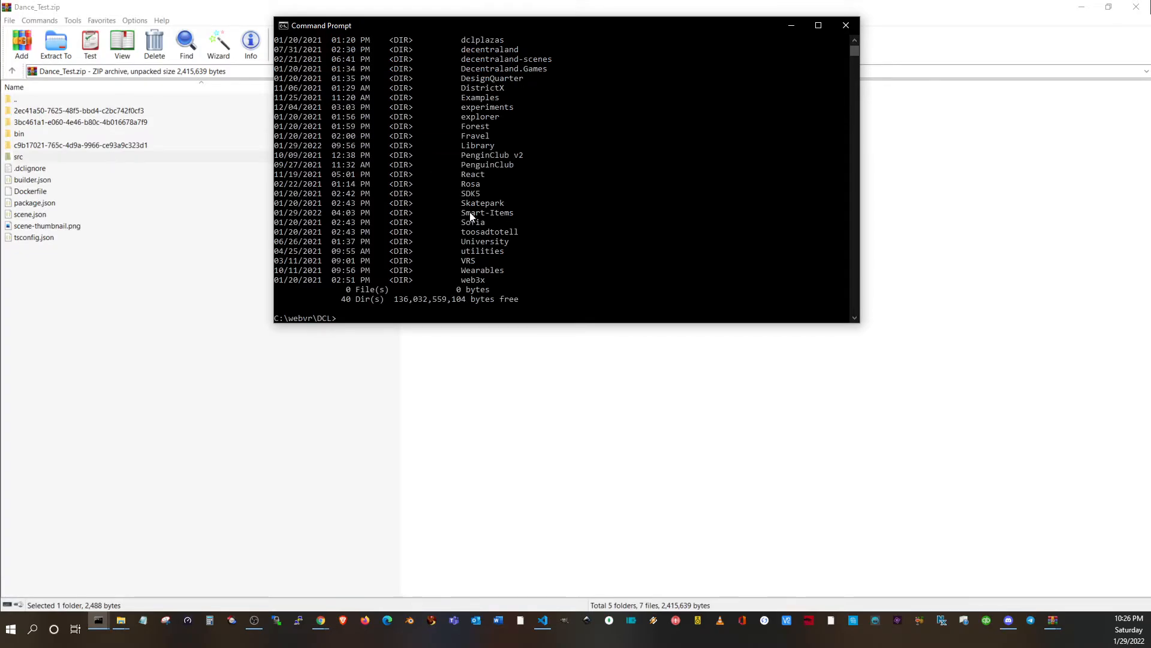
# Look through the directory listing and change into the Library folder
pyautogui.scroll(2, 466, 127)
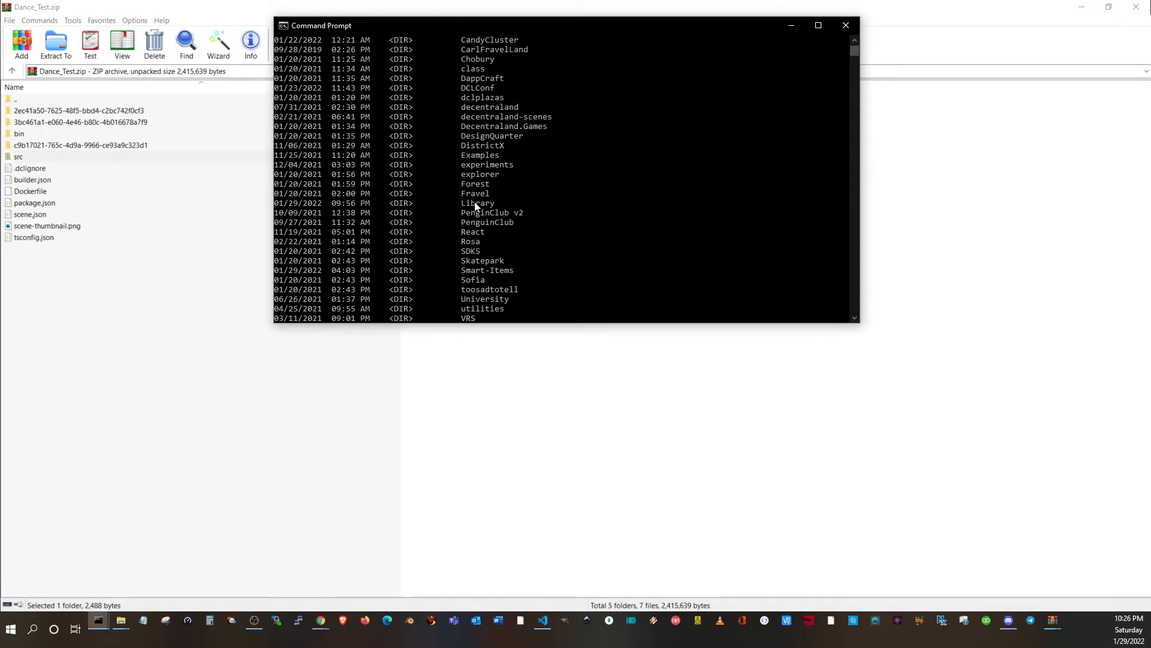
pyautogui.write('cd')
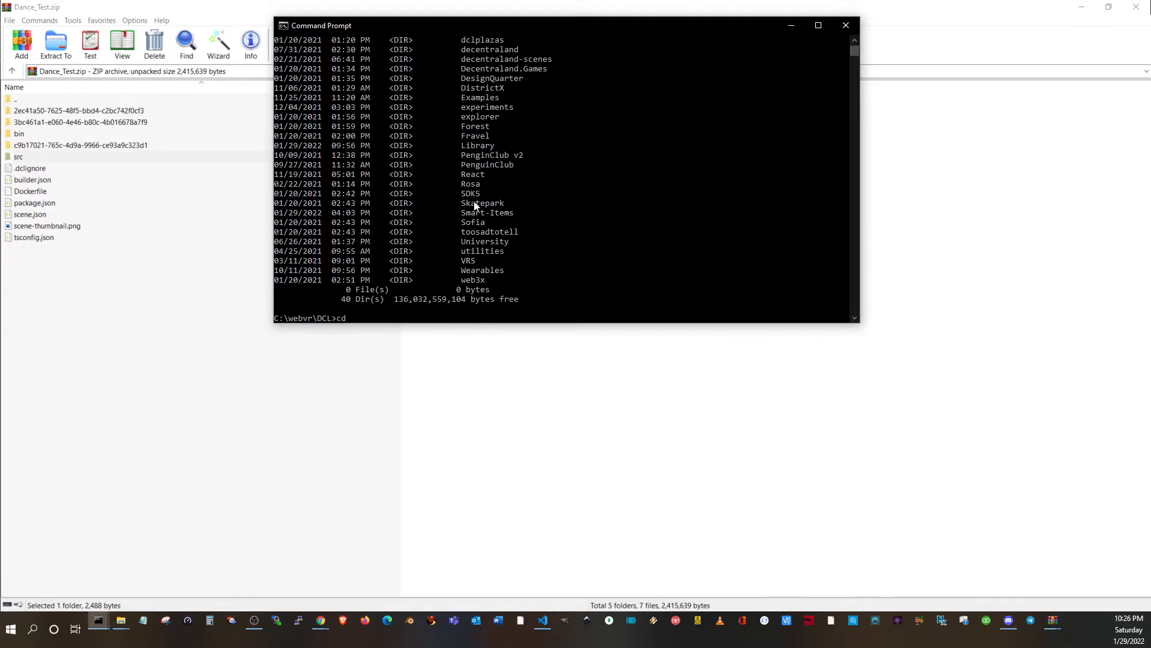
pyautogui.write(' Library')
pyautogui.press('Return')
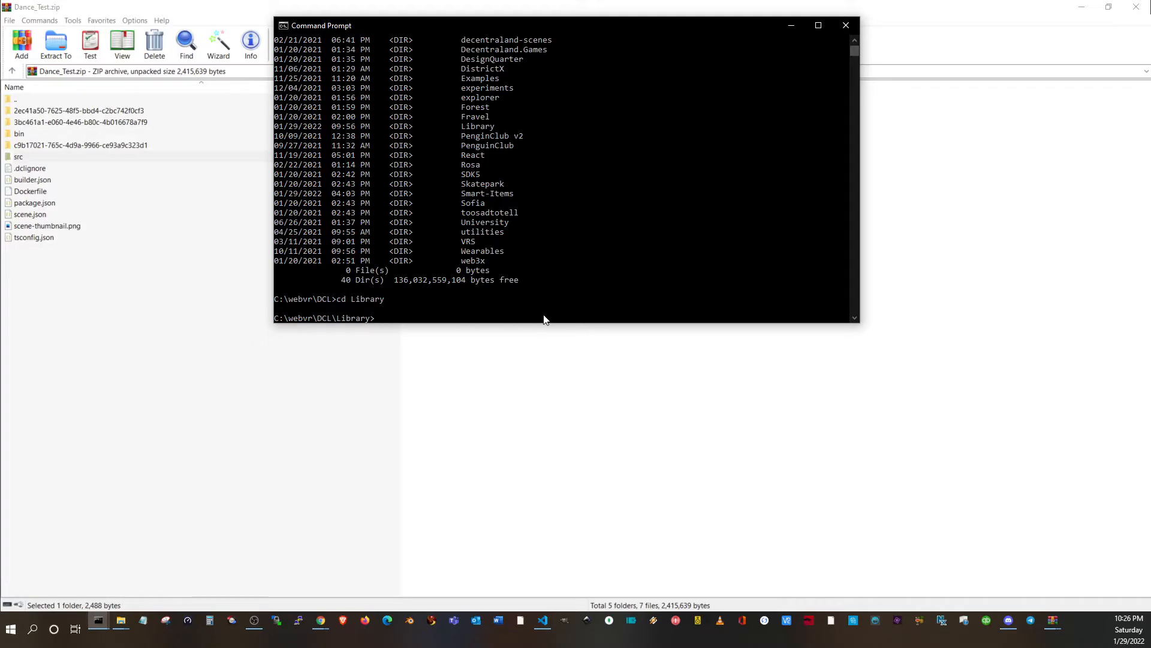
# Create a folder named dance-test inside Library and change into it
pyautogui.write('md Dance')
pyautogui.press('BackSpace')
pyautogui.press('BackSpace')
pyautogui.press('BackSpace')
pyautogui.press('BackSpace')
pyautogui.press('BackSpace')
pyautogui.write('dance-test')
pyautogui.press('Return')
pyautogui.write('c')
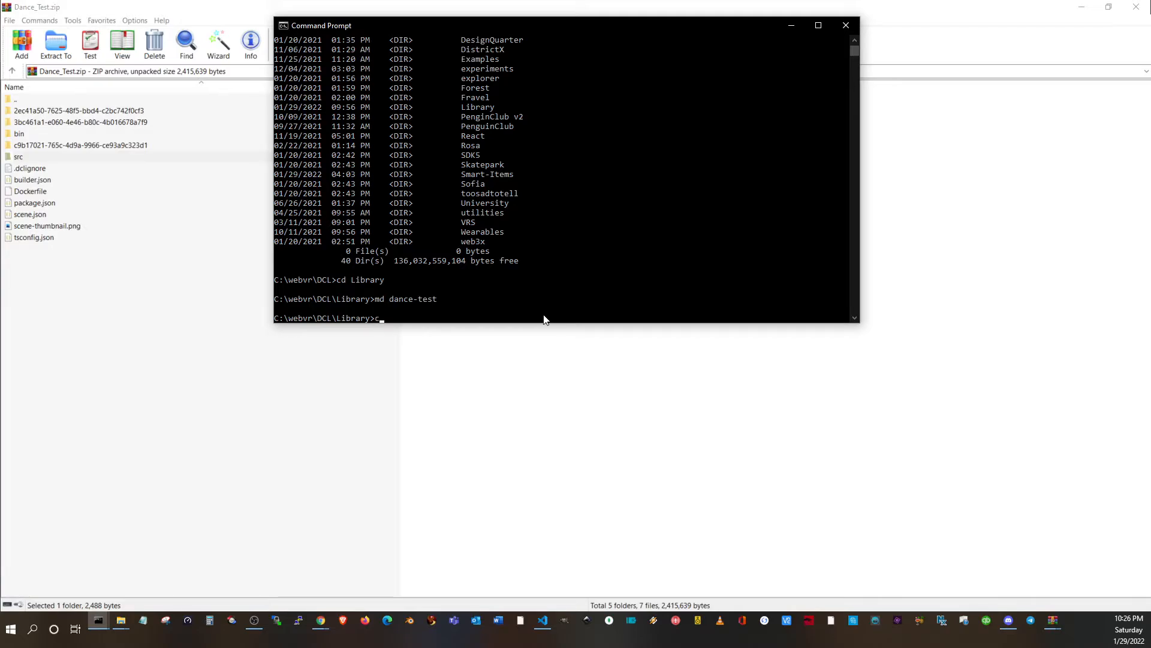
pyautogui.write('d dance-test')
pyautogui.press('Return')
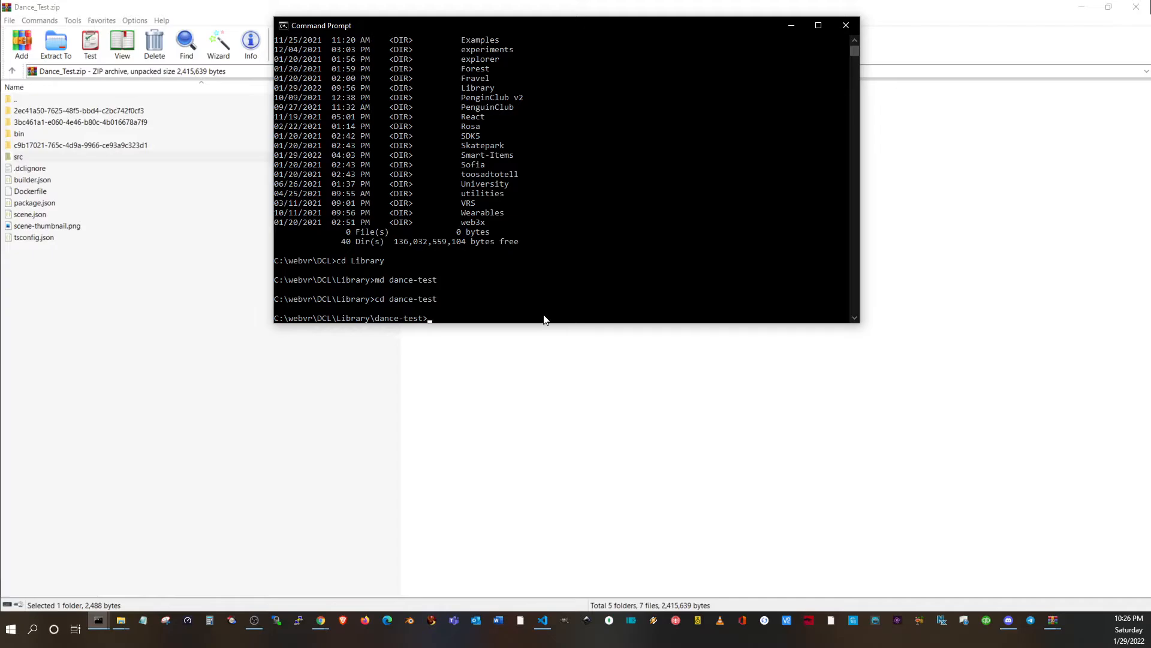
# Open the dance-test folder in File Explorer and extract all files and folders from Dance_Test.zip into it
pyautogui.write('explorer .')
pyautogui.press('Return')
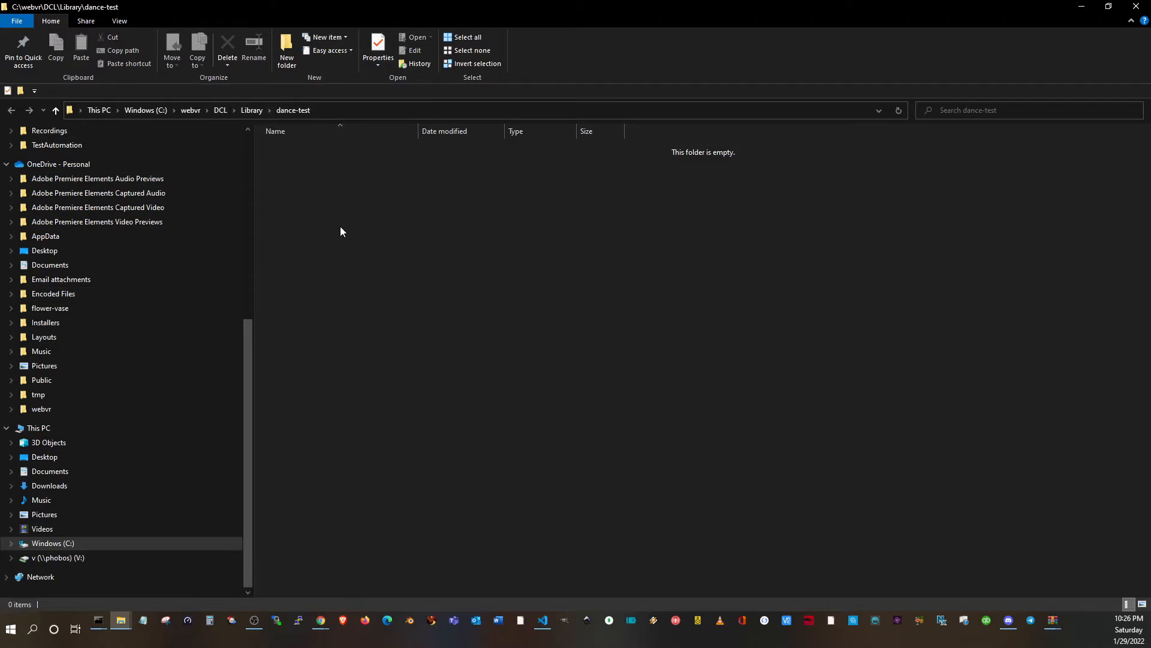
pyautogui.hotkey('alt', 'Tab')
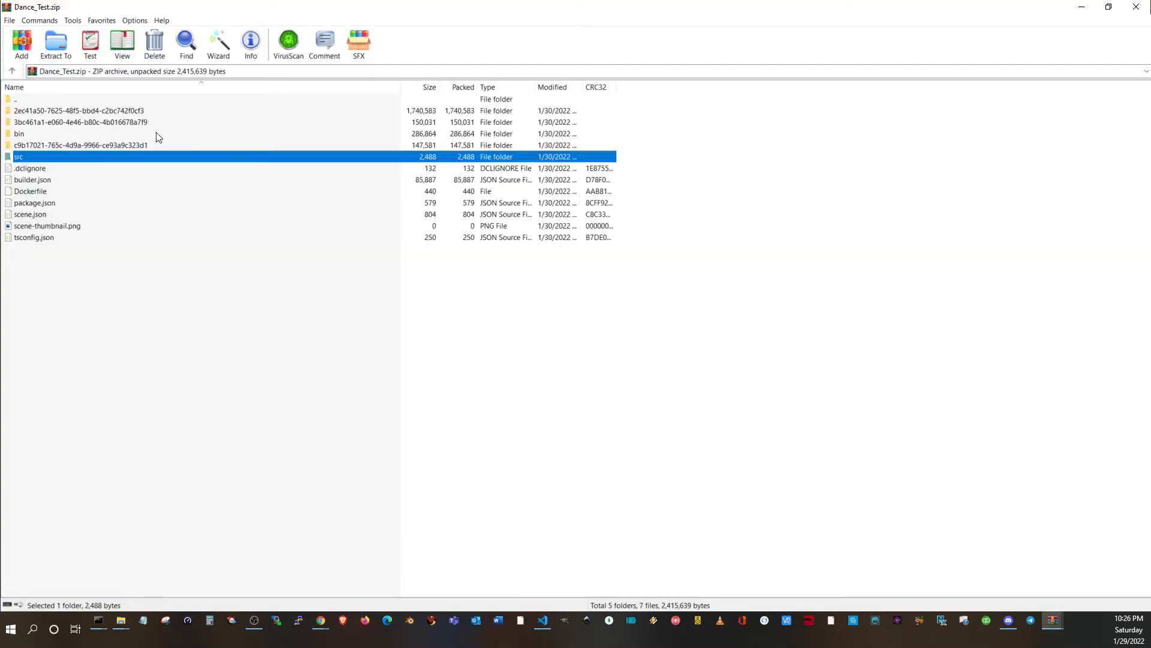
pyautogui.click(28, 111)
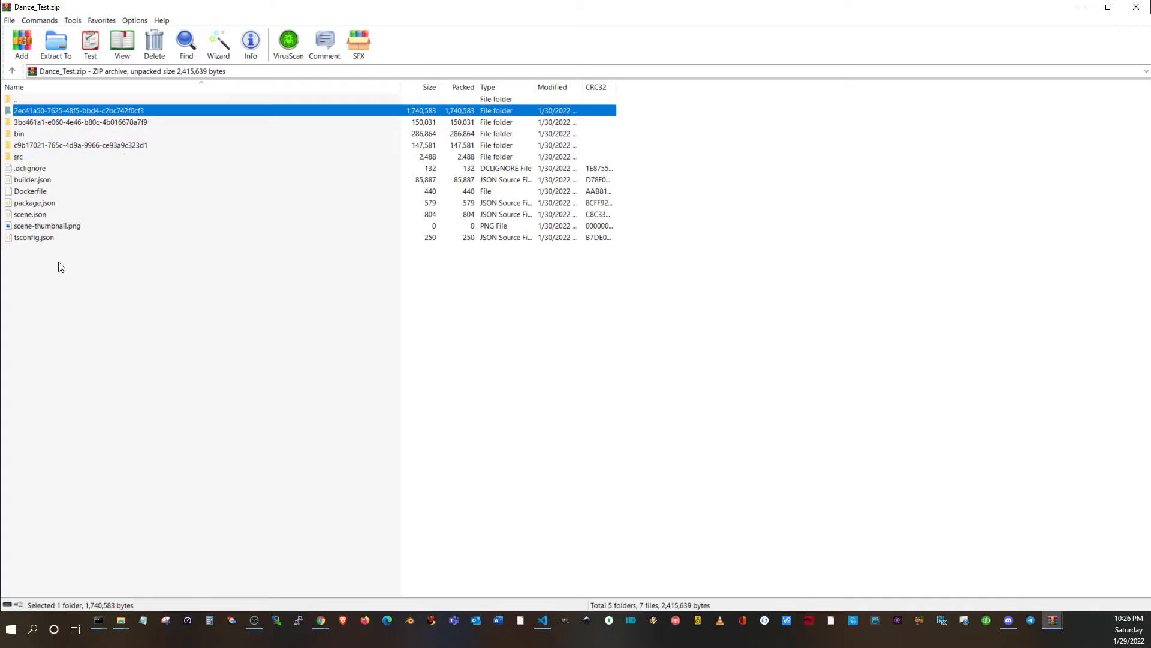
pyautogui.keyDown('shift'); pyautogui.click(38, 238); pyautogui.keyUp('shift')
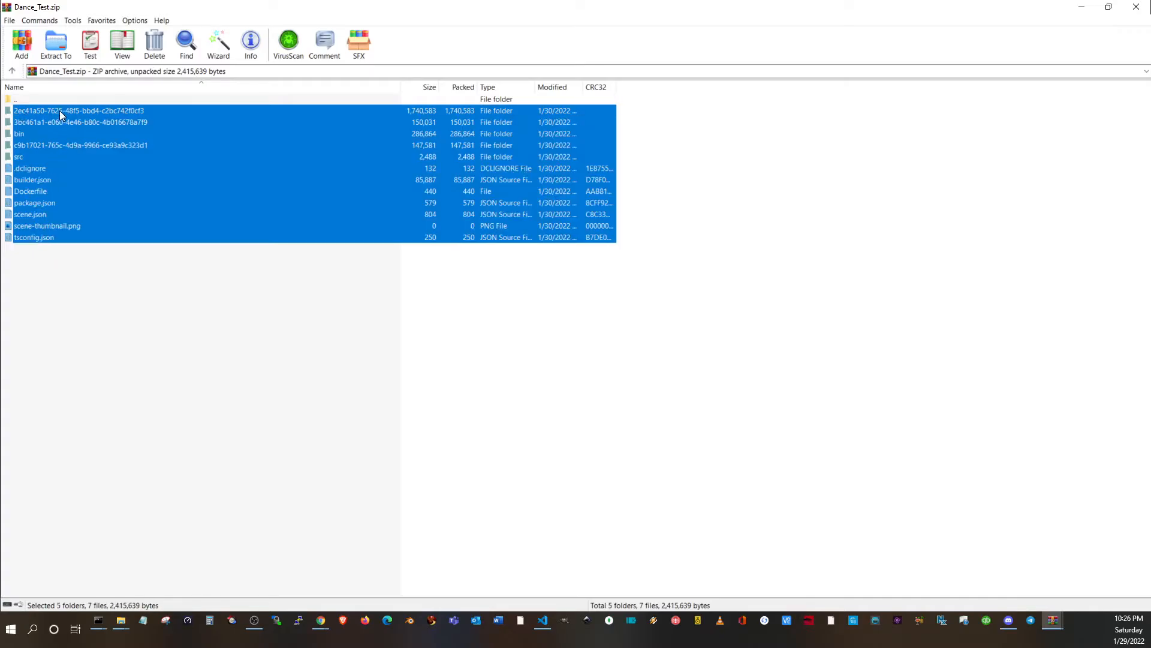
pyautogui.moveTo(59, 110); pyautogui.dragTo(470, 336)
pyautogui.hotkey('alt', 'Tab')
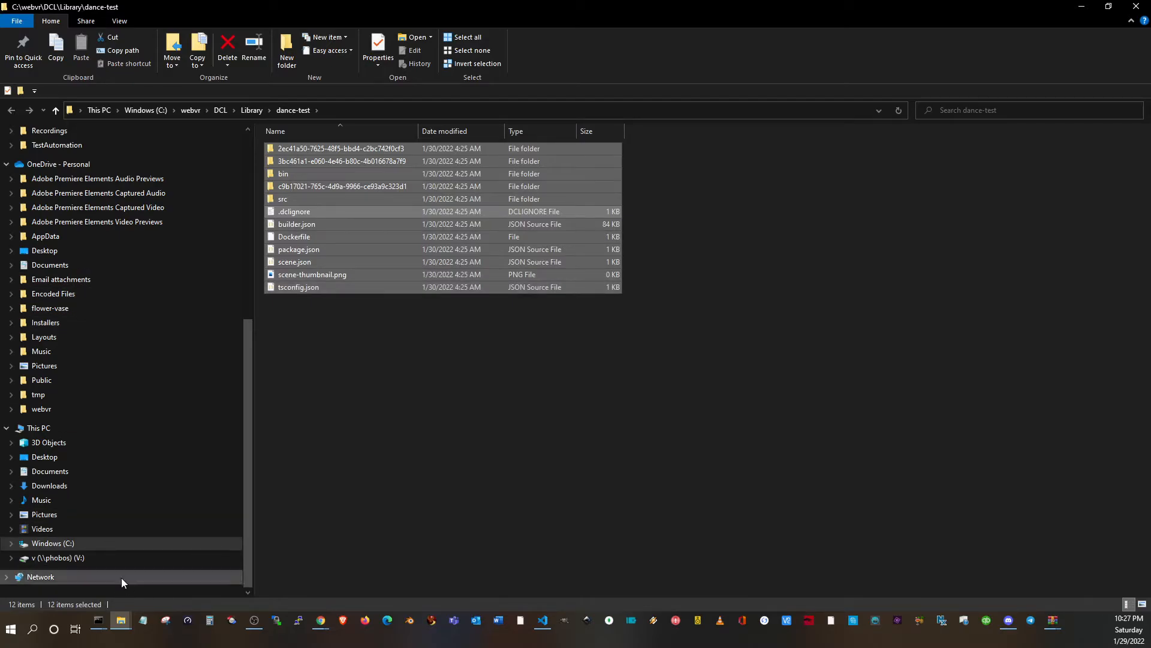
# Return to the Command Prompt at dance-test and run dcl to list the available Decentraland commands
pyautogui.click(99, 623)
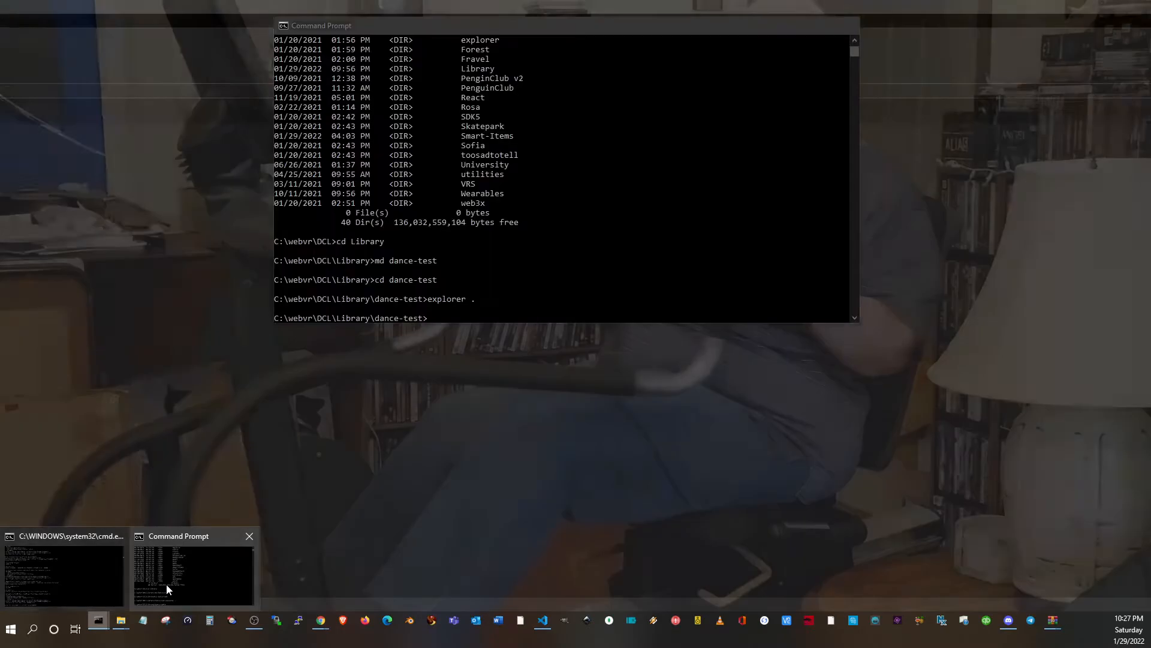
pyautogui.click(166, 584)
pyautogui.click(511, 299)
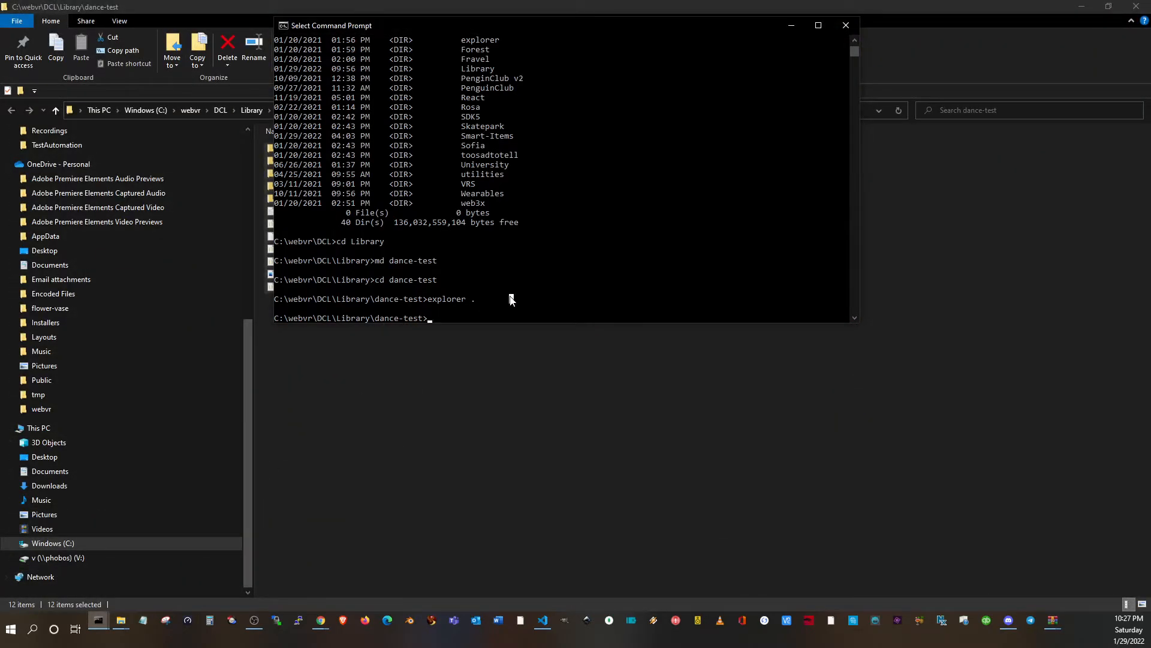
pyautogui.write('dcl')
pyautogui.press('Return')
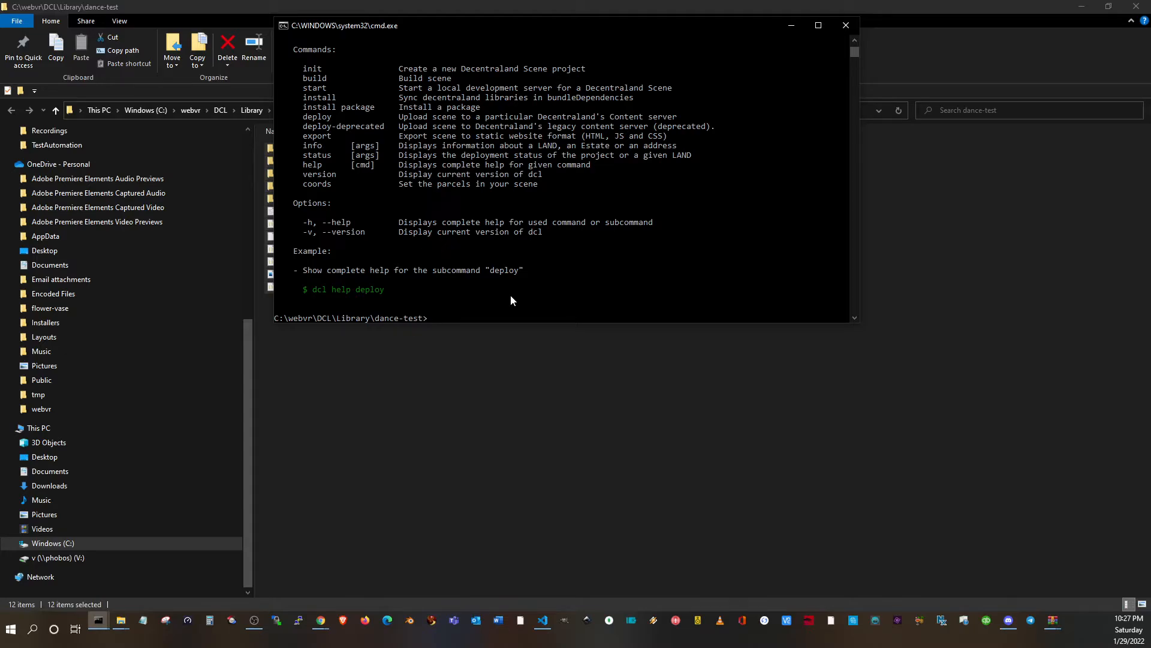
pyautogui.moveTo(321, 621)
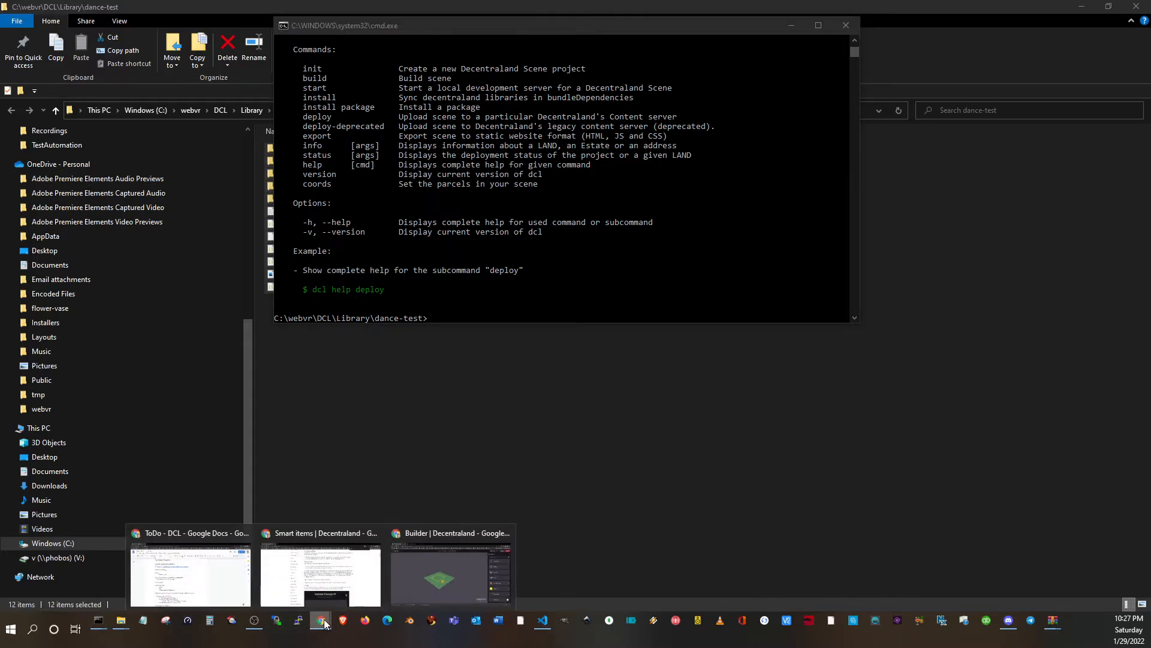
pyautogui.moveTo(240, 588)
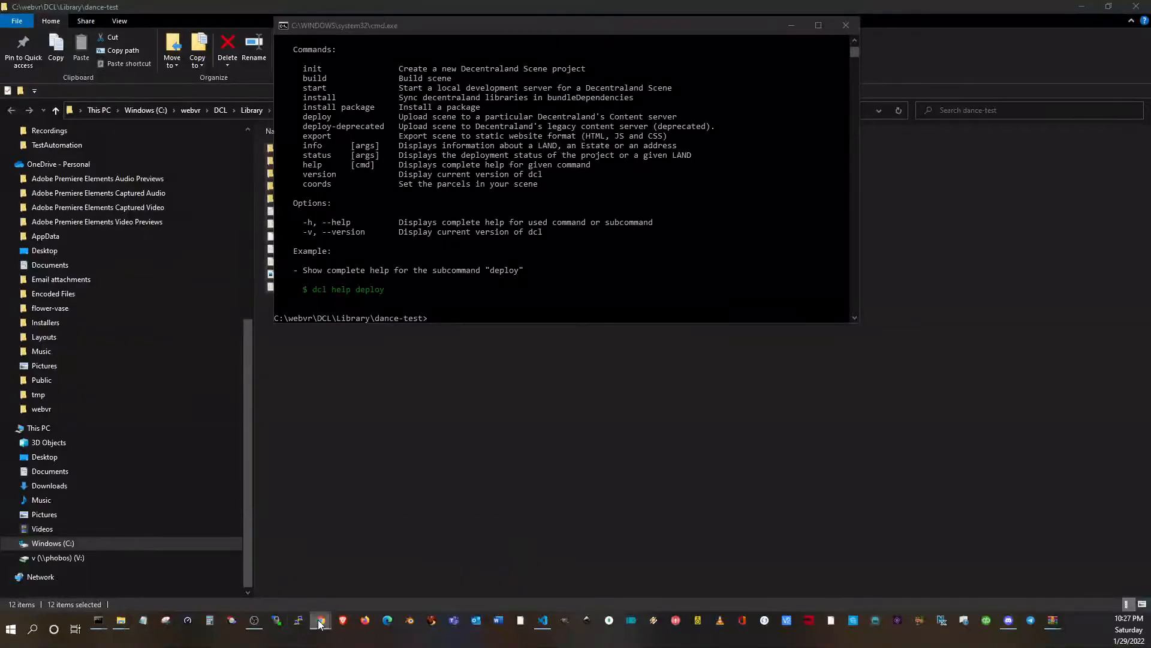
# Switch to Chrome and open docs.decentraland.org in a new tab
pyautogui.rightClick(321, 620)
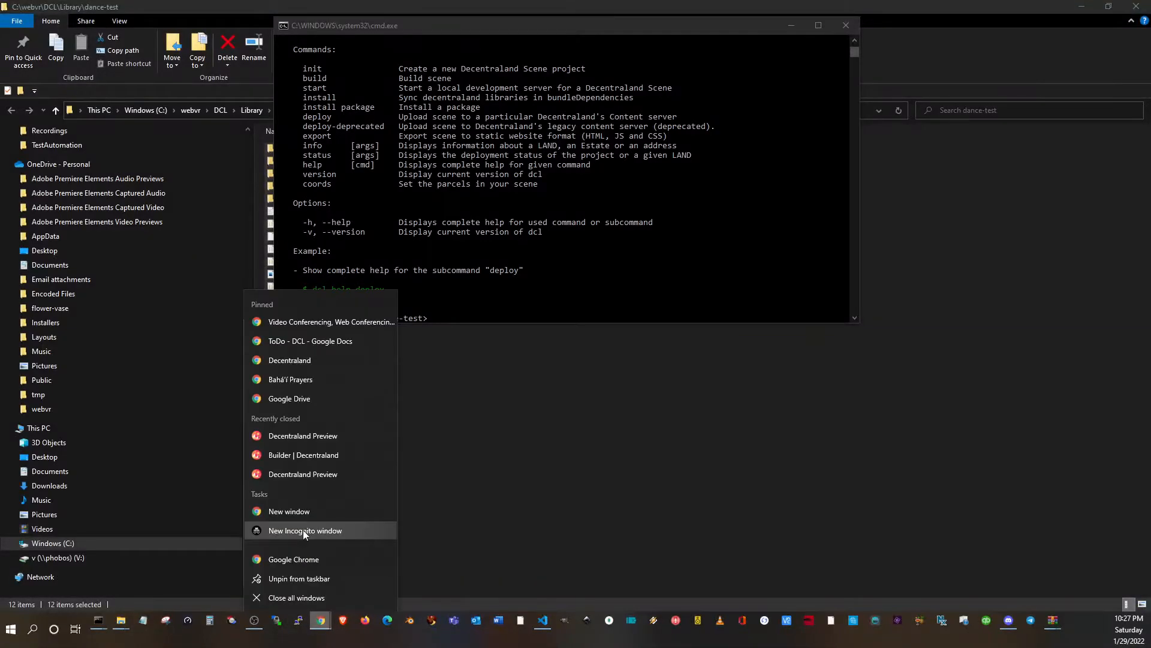
pyautogui.click(295, 560)
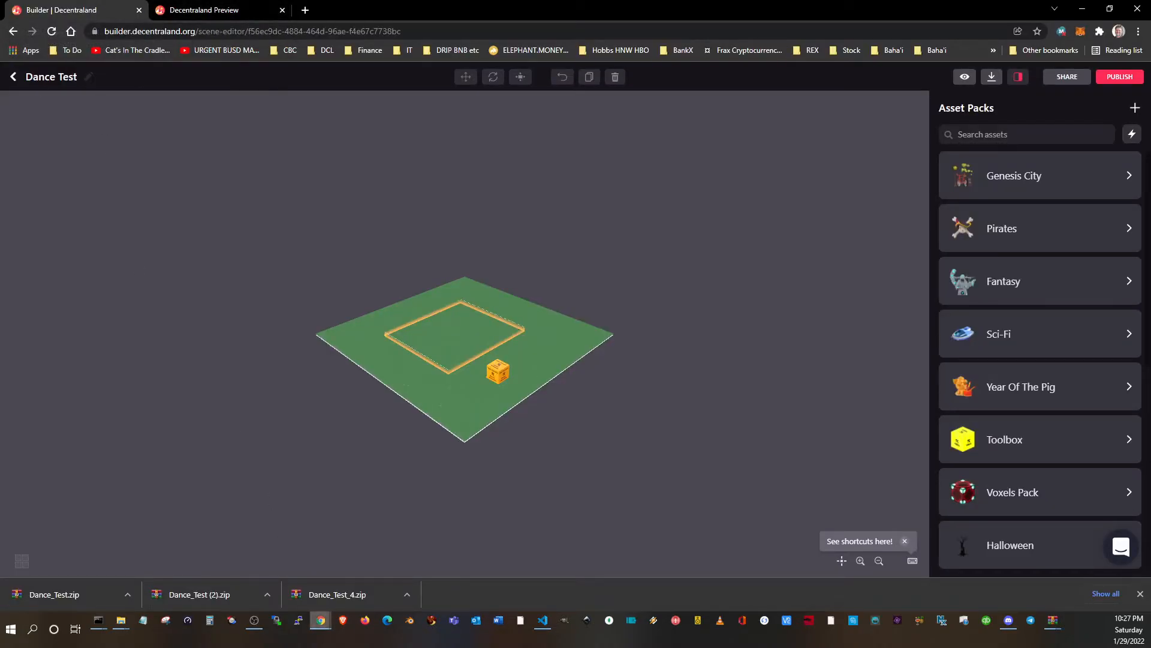
pyautogui.moveTo(327, 625)
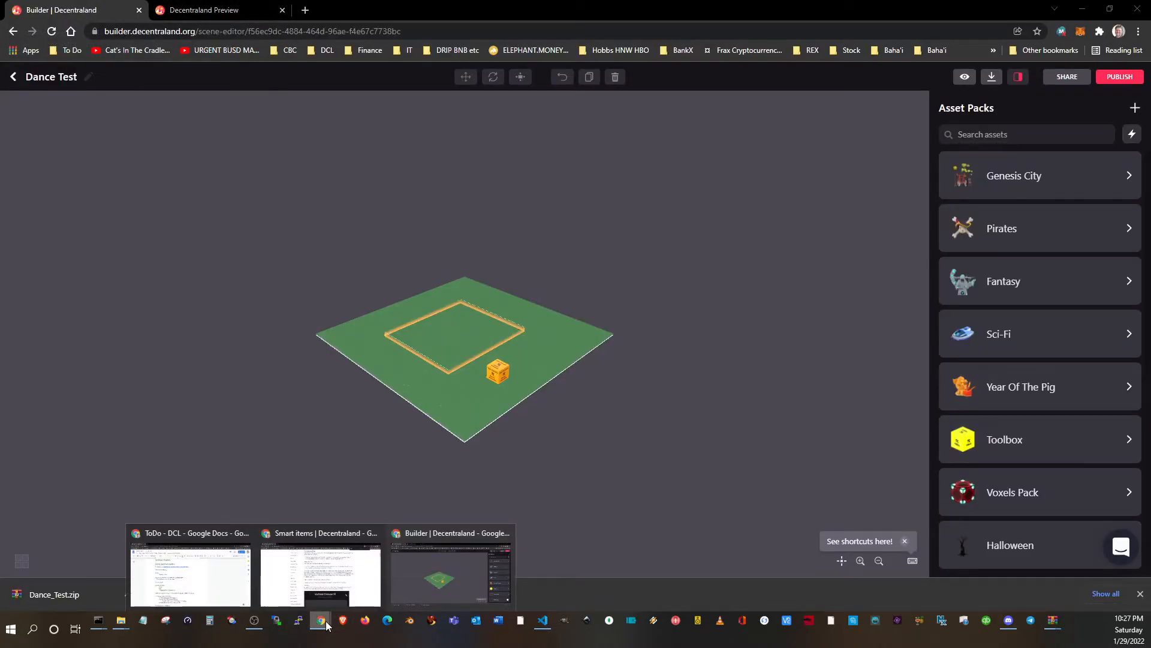
pyautogui.rightClick(327, 625)
pyautogui.click(296, 561)
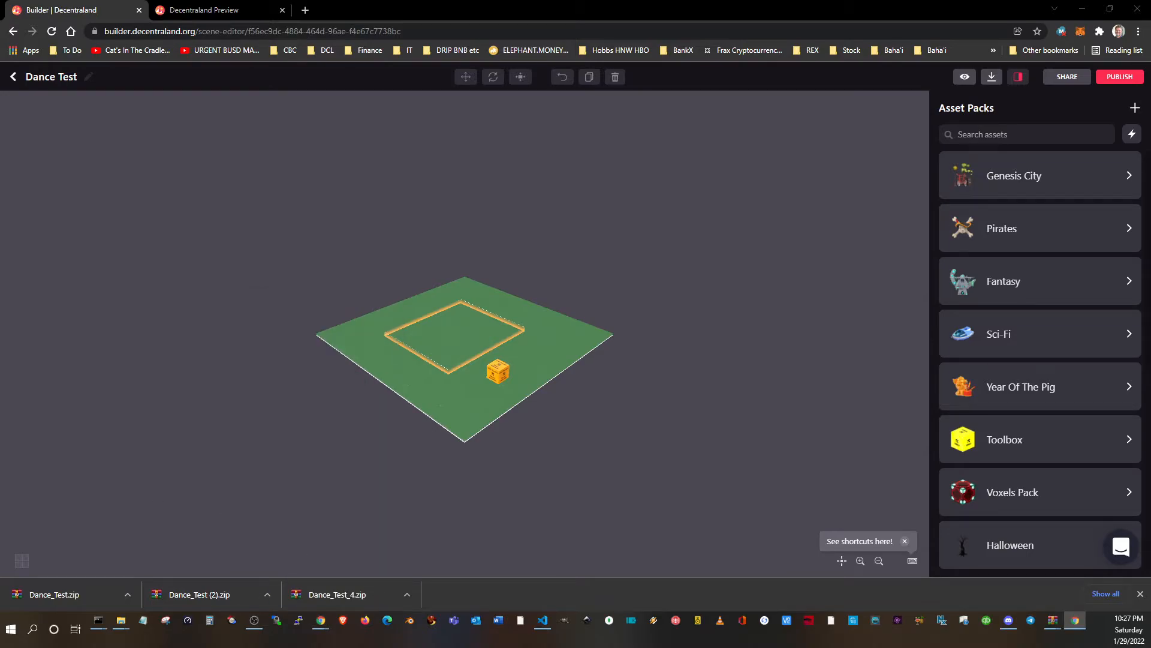
pyautogui.click(305, 10)
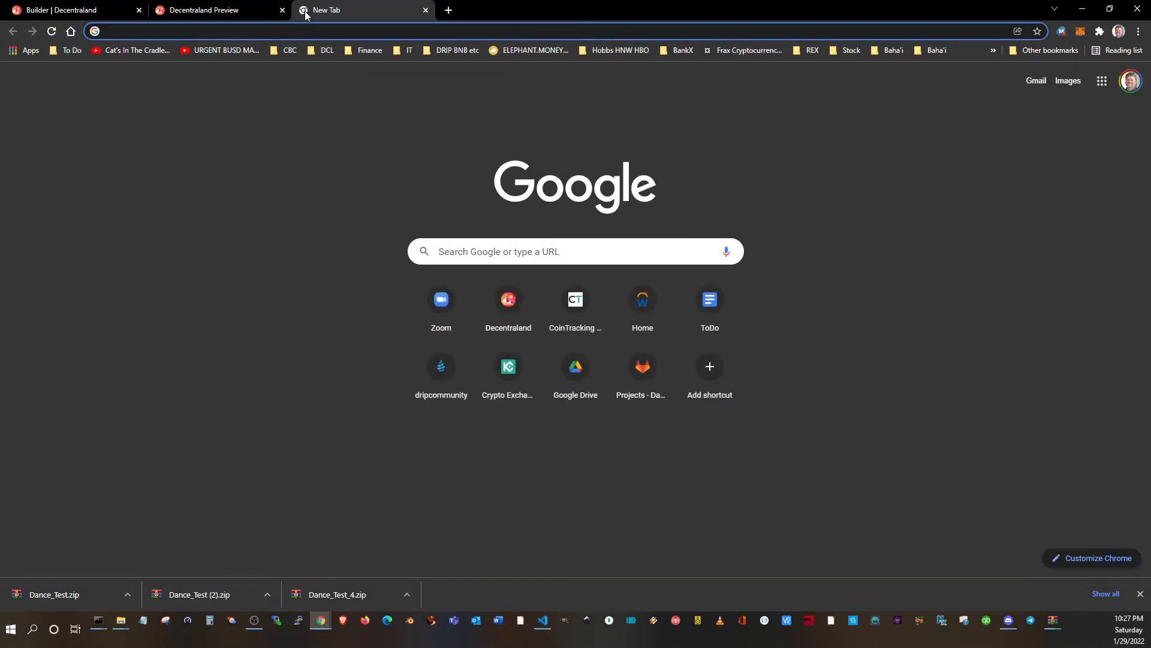
pyautogui.write('docs.dec')
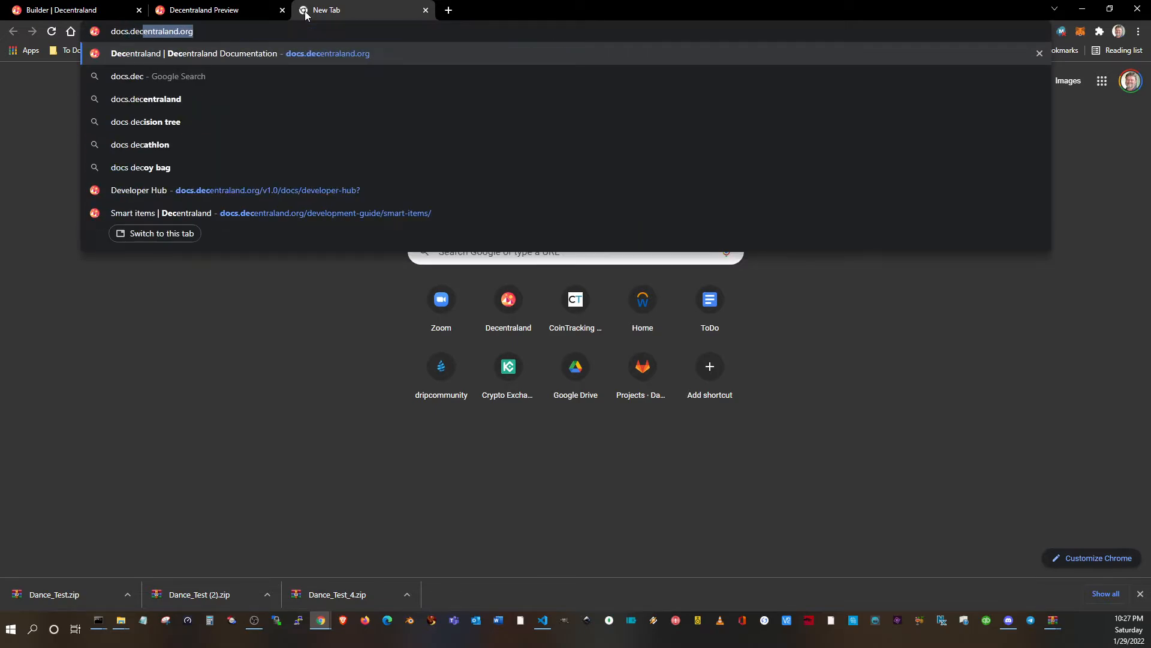
pyautogui.write('entraland.org')
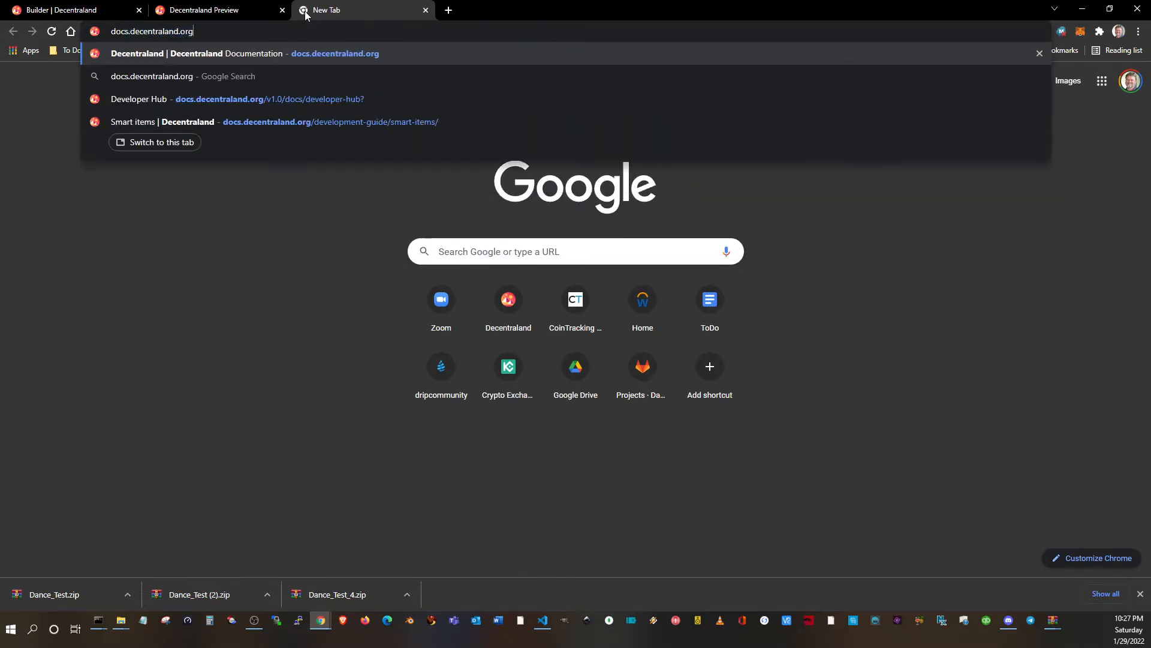
pyautogui.press('Return')
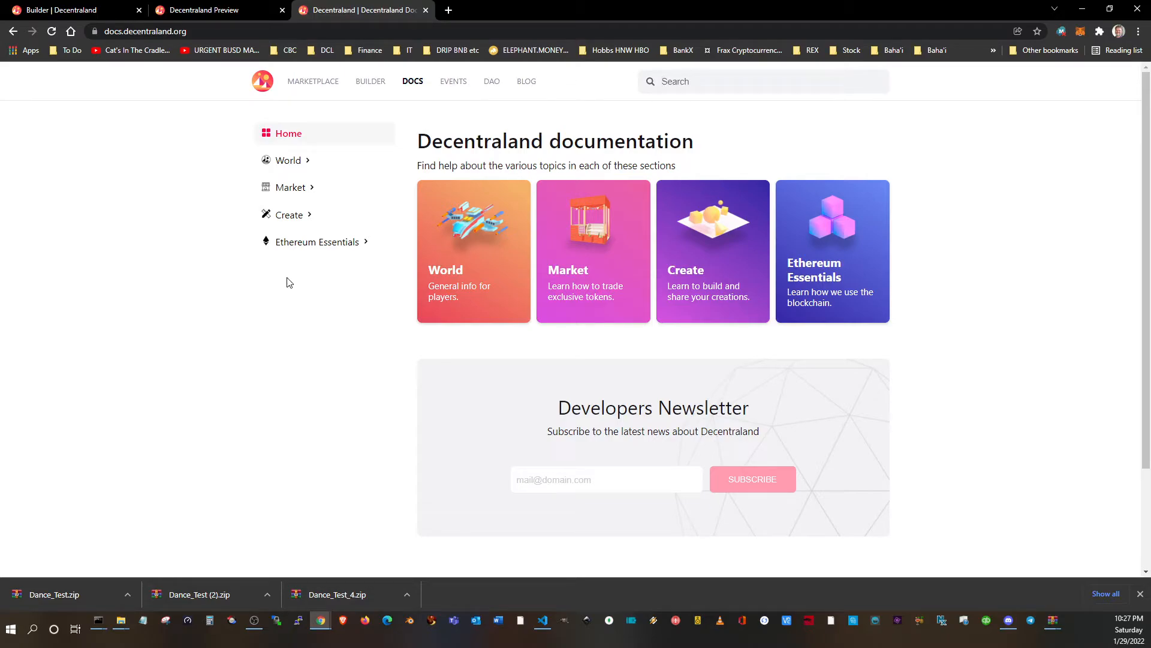
# Expand the Create, SDK and Getting Started sections of the Decentraland documentation to see the SDK guides
pyautogui.click(288, 219)
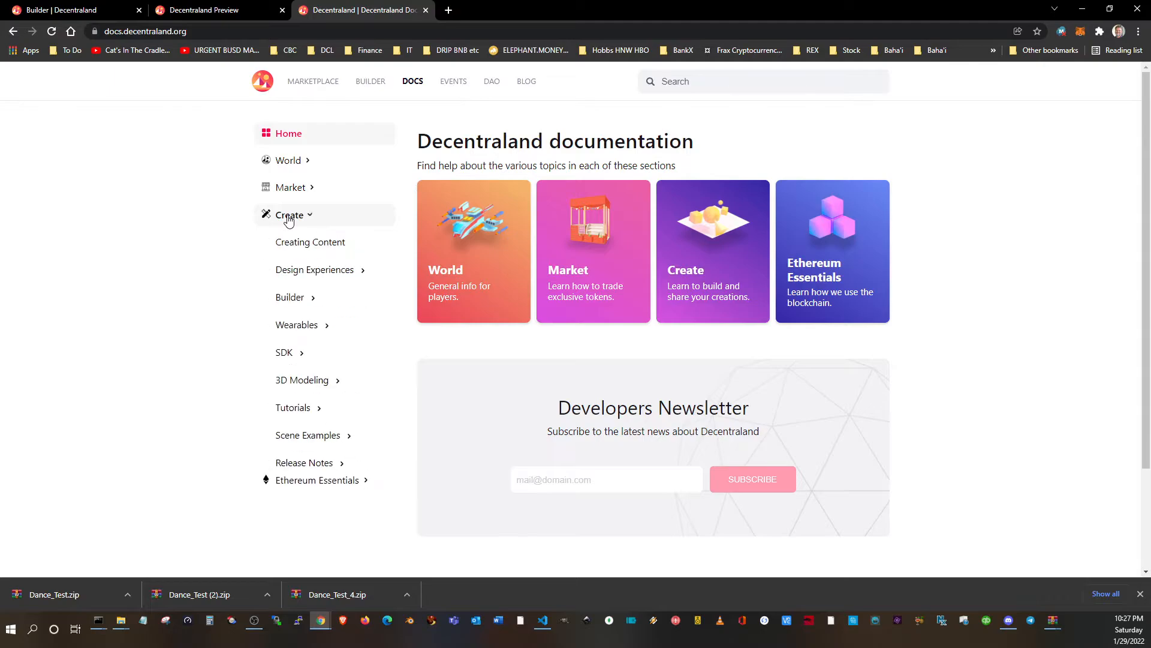
pyautogui.click(285, 353)
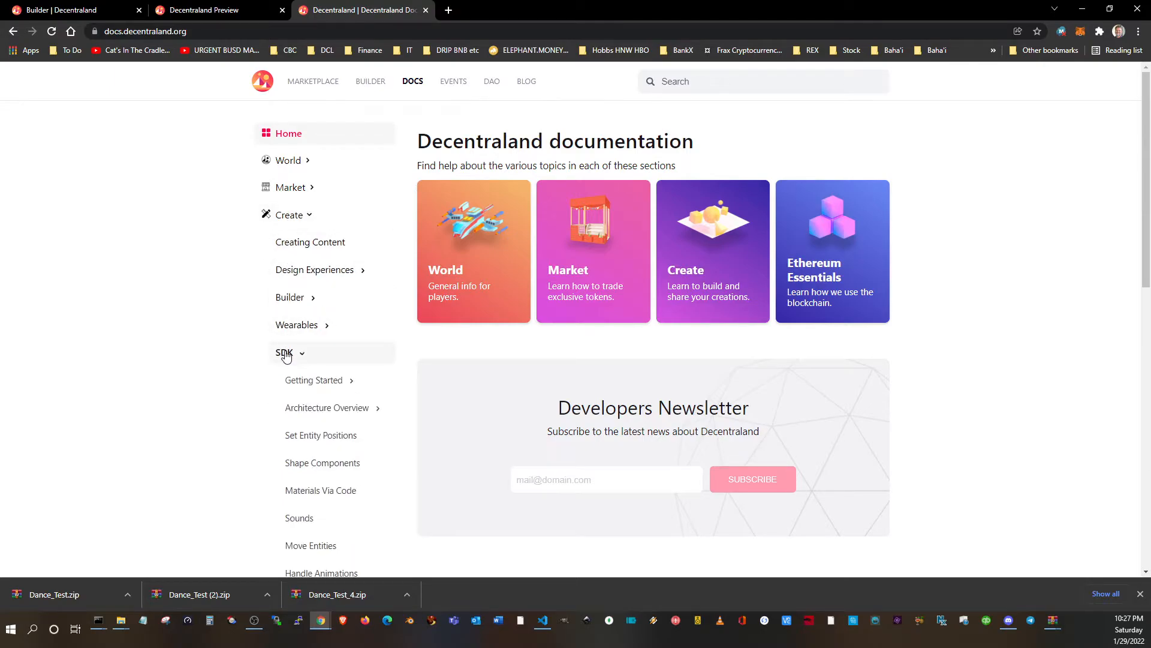
pyautogui.scroll(-3, 291, 366)
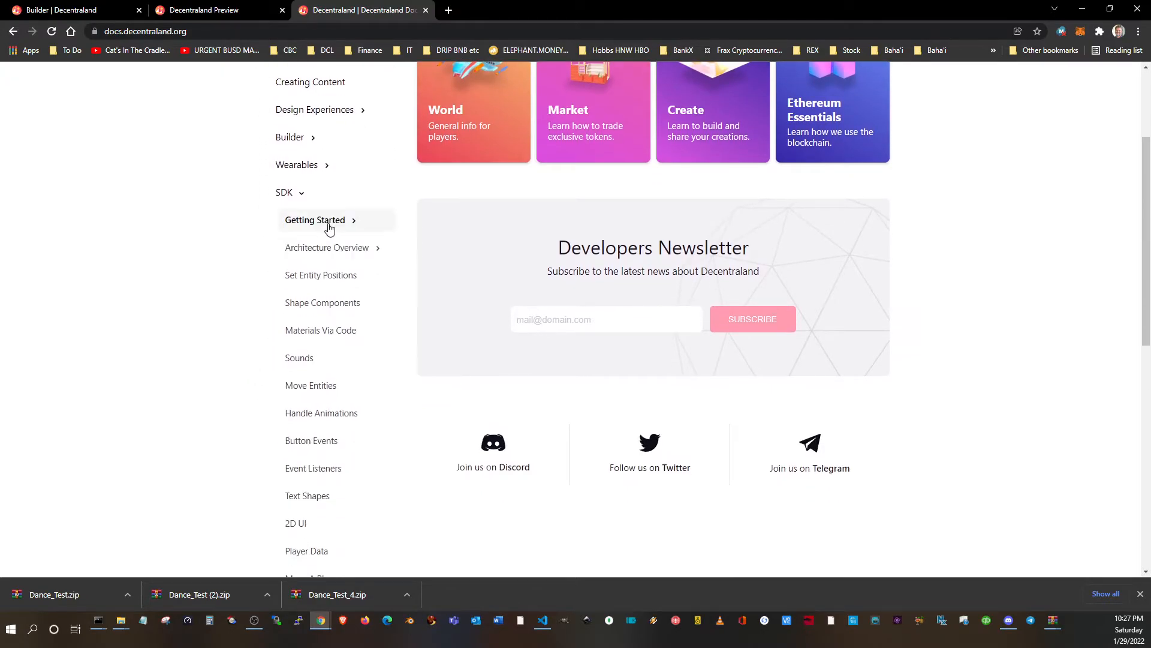
pyautogui.click(328, 224)
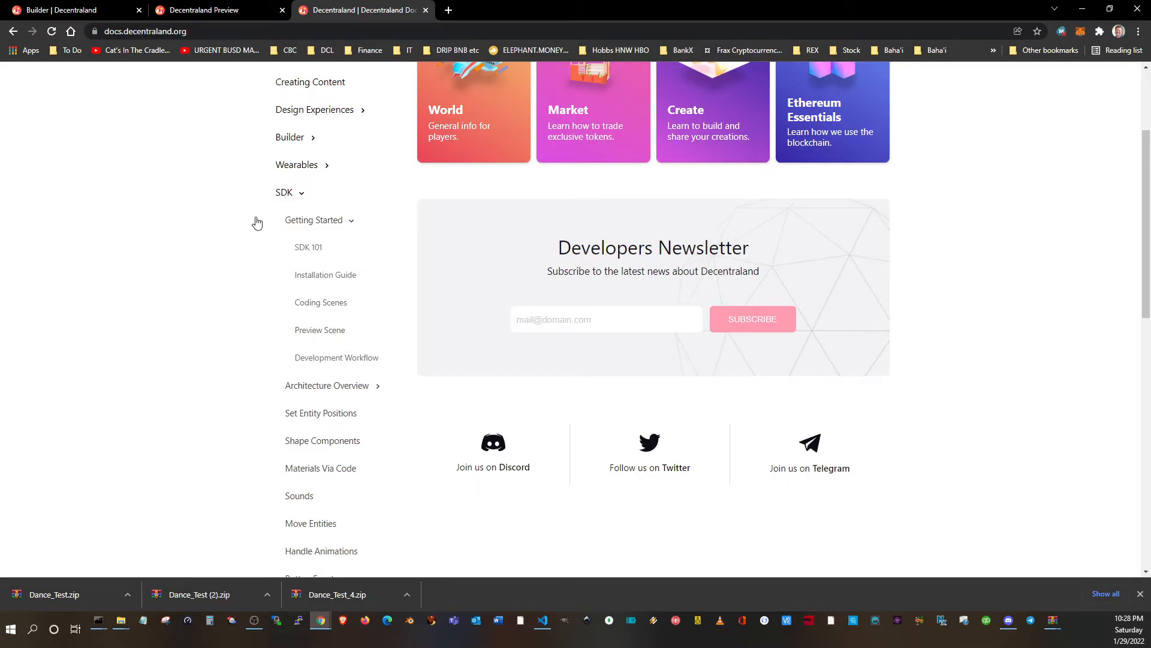
pyautogui.click(281, 217)
# Return to the Command Prompt at dance-test and clear its output with cls
pyautogui.hotkey('alt', 'Tab')
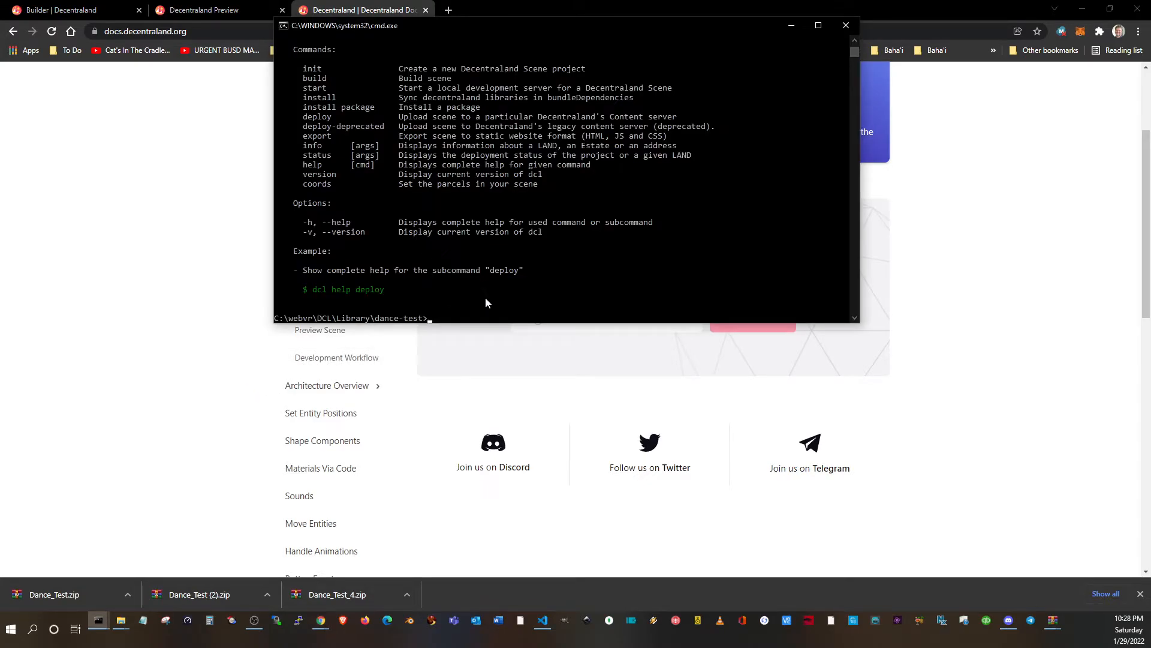
pyautogui.write('cls')
pyautogui.press('Return')
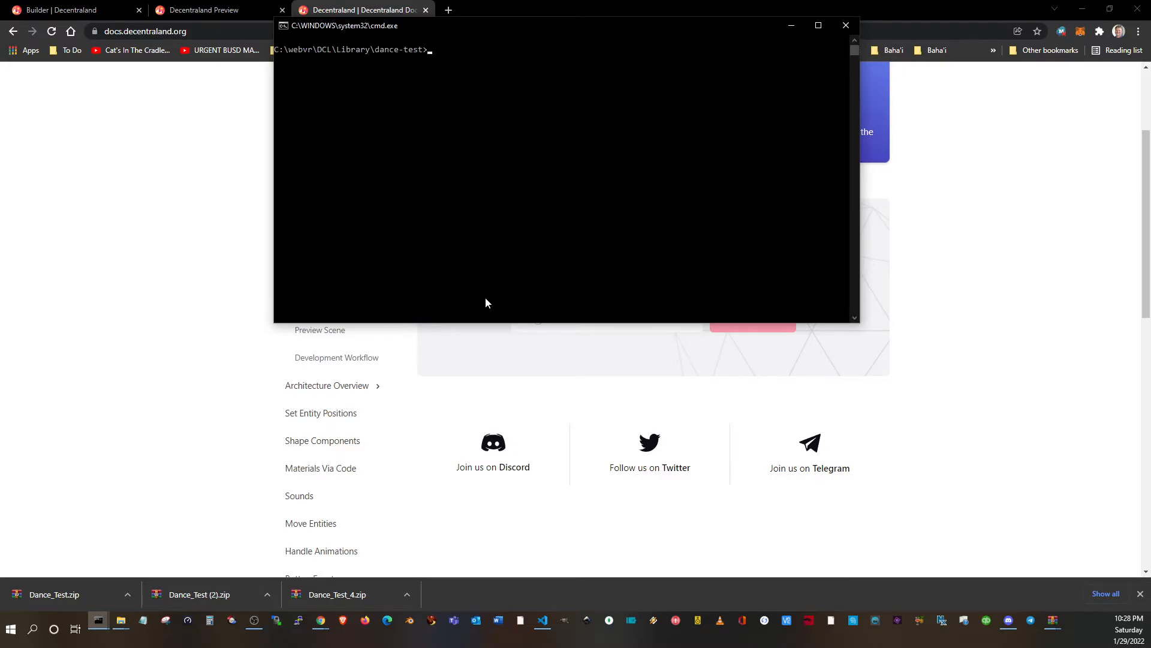
pyautogui.write('code scene')
pyautogui.press('BackSpace')
pyautogui.press('BackSpace')
pyautogui.press('BackSpace')
pyautogui.press('BackSpace')
pyautogui.press('BackSpace')
pyautogui.press('BackSpace')
pyautogui.press('BackSpace')
pyautogui.press('BackSpace')
pyautogui.press('BackSpace')
pyautogui.press('BackSpace')
# List the contents of the dance-test folder with dir and open its scene.json in Visual Studio Code with code scene.json
pyautogui.write('dir')
pyautogui.press('Return')
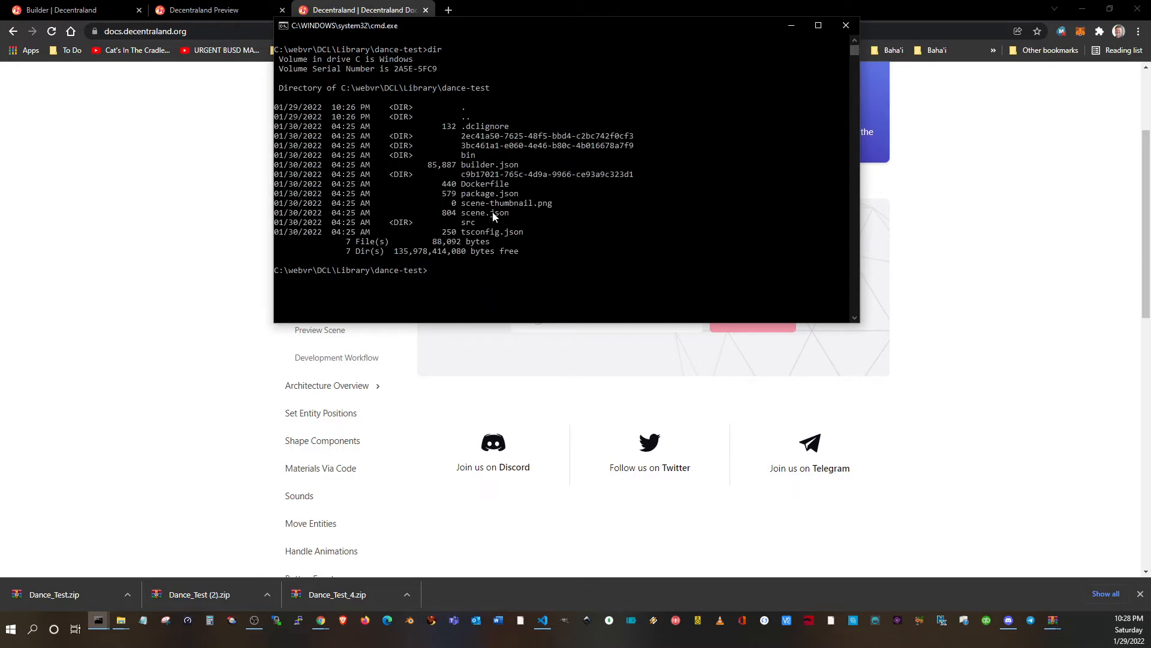
pyautogui.write('dance-test>code scene.json')
pyautogui.press('Return')
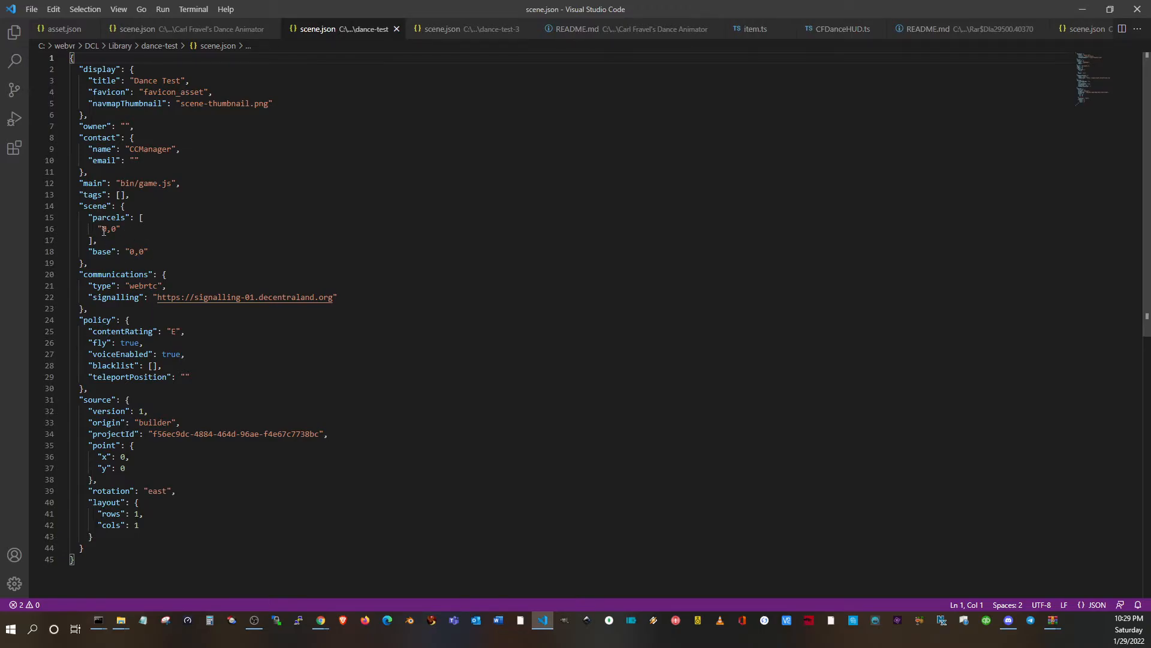
# Set both the parcels entry and the base value in scene.json to "1,118"
pyautogui.moveTo(102, 229); pyautogui.dragTo(118, 228)
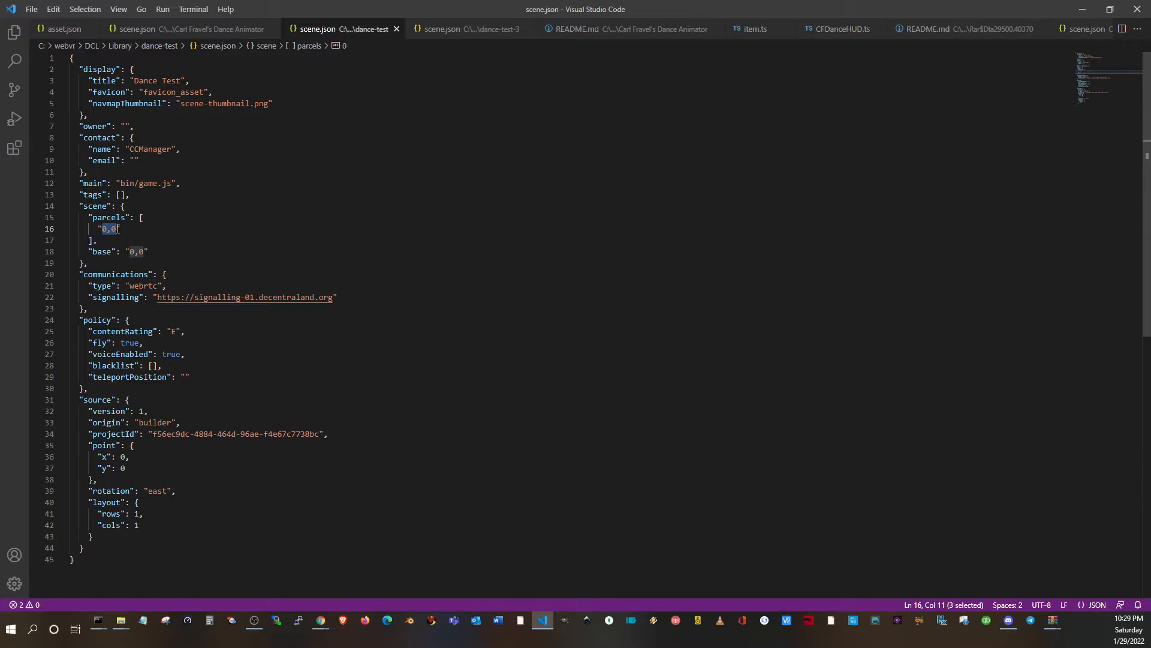
pyautogui.write('1,118')
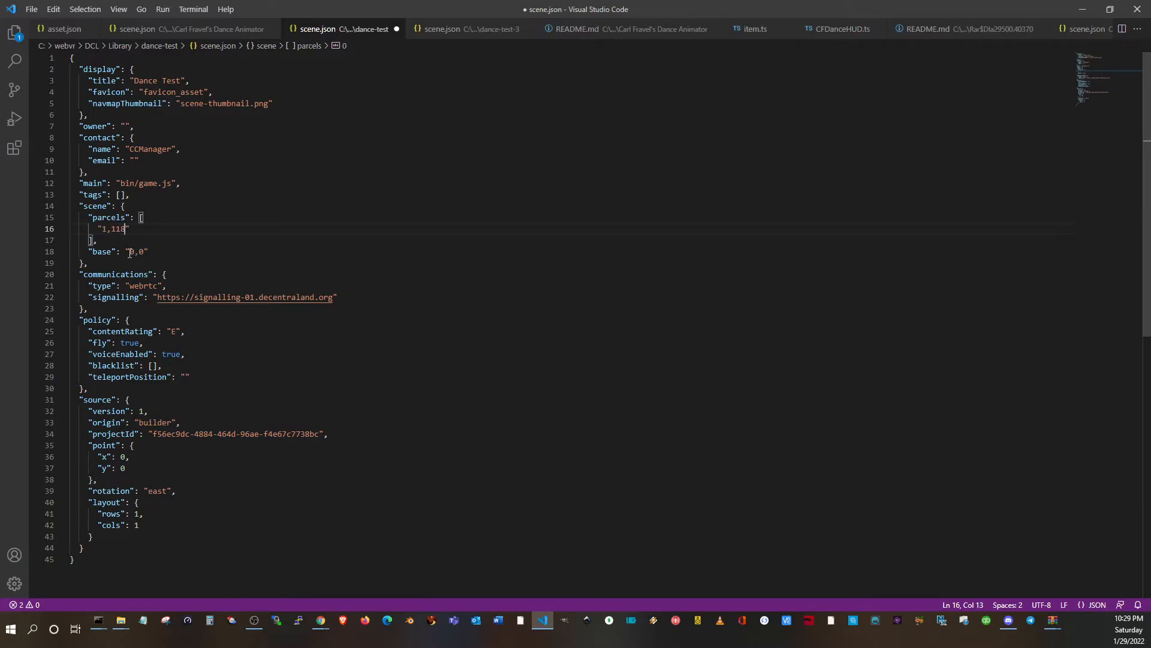
pyautogui.moveTo(130, 251); pyautogui.dragTo(146, 251)
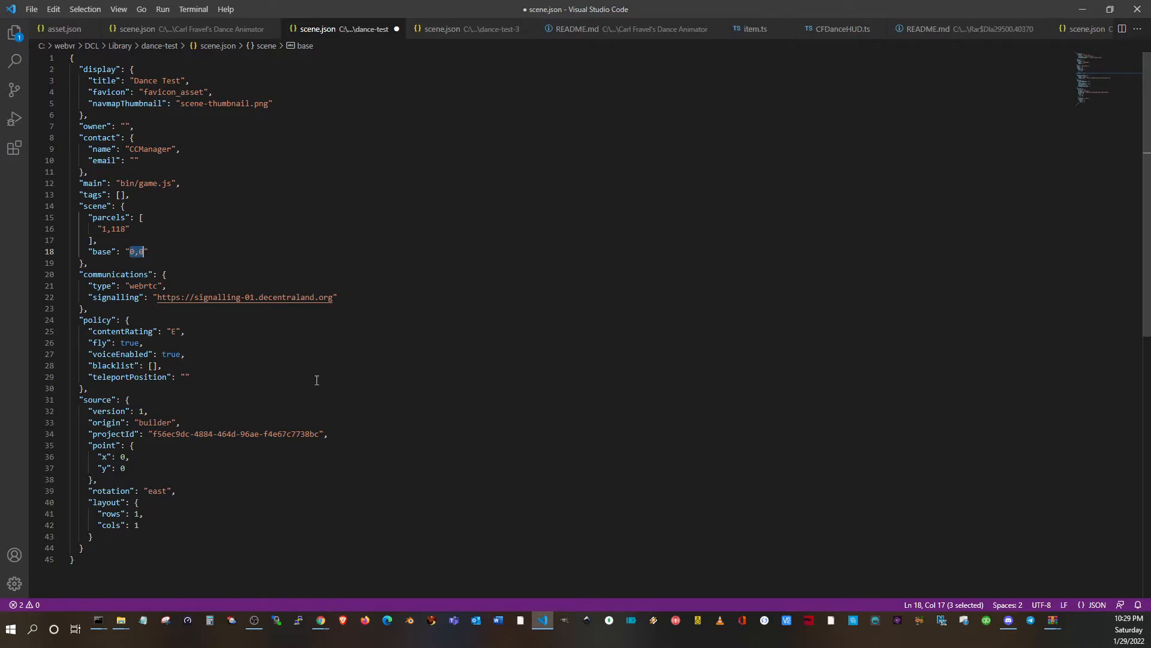
pyautogui.write('1,118')
# Try adding "1,119" as a second parcels entry under "1,118" and remove it again
pyautogui.click(133, 229)
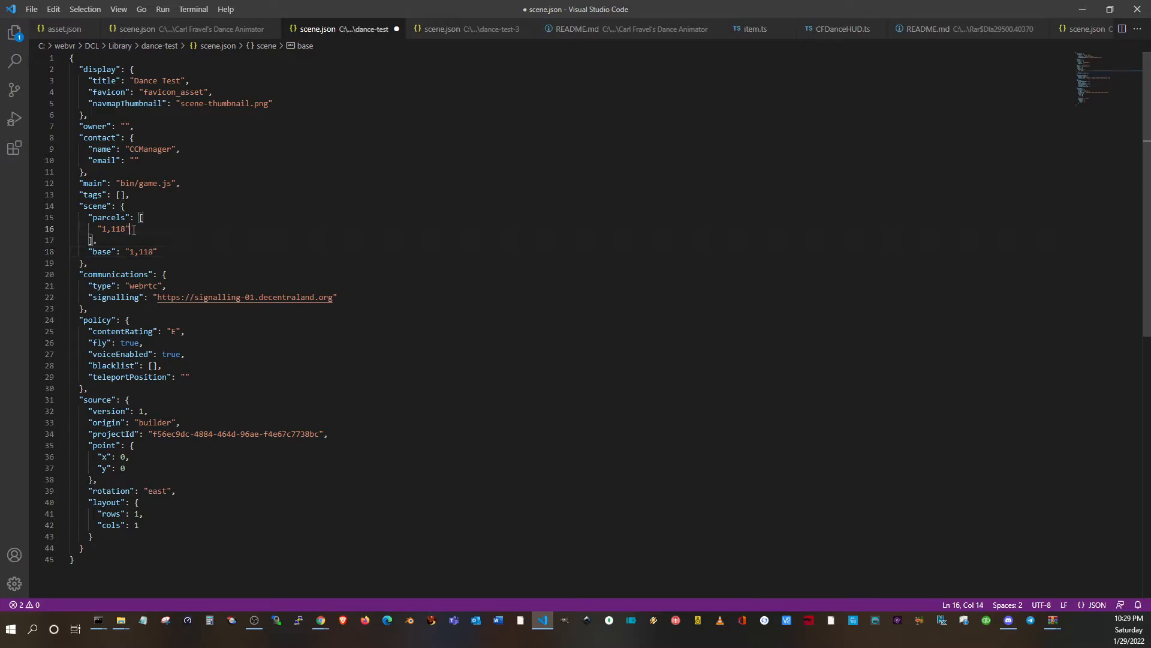
pyautogui.write(',')
pyautogui.press('Return')
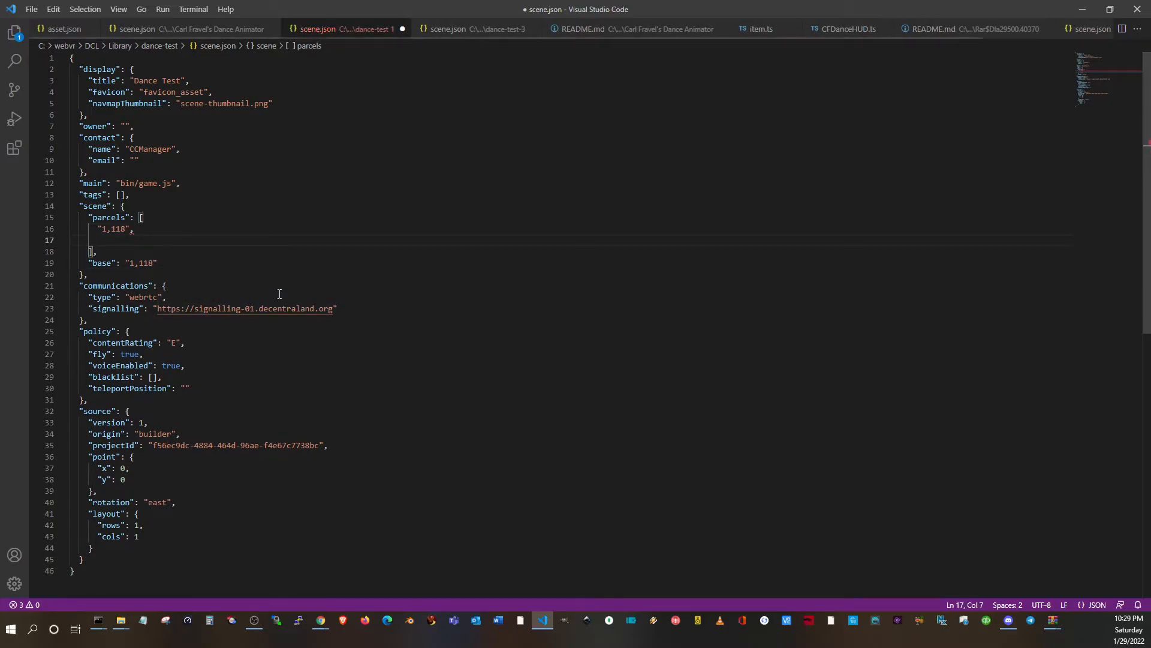
pyautogui.write('"1,1')
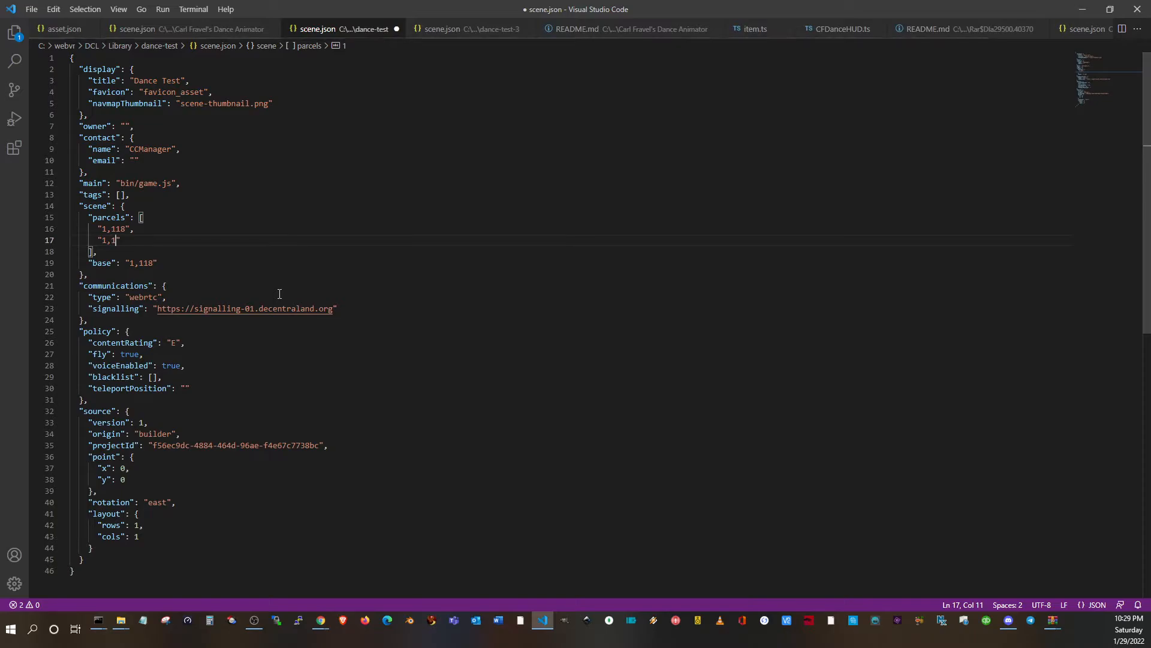
pyautogui.write('2')
pyautogui.moveTo(133, 230); pyautogui.dragTo(131, 240)
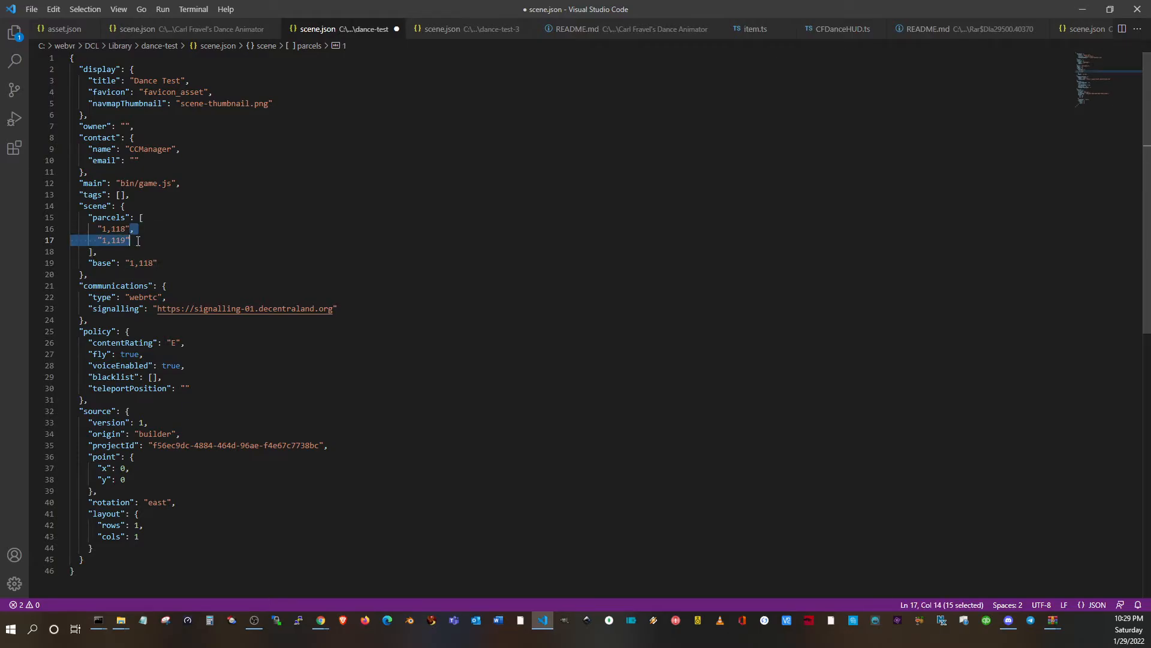
pyautogui.press('BackSpace')
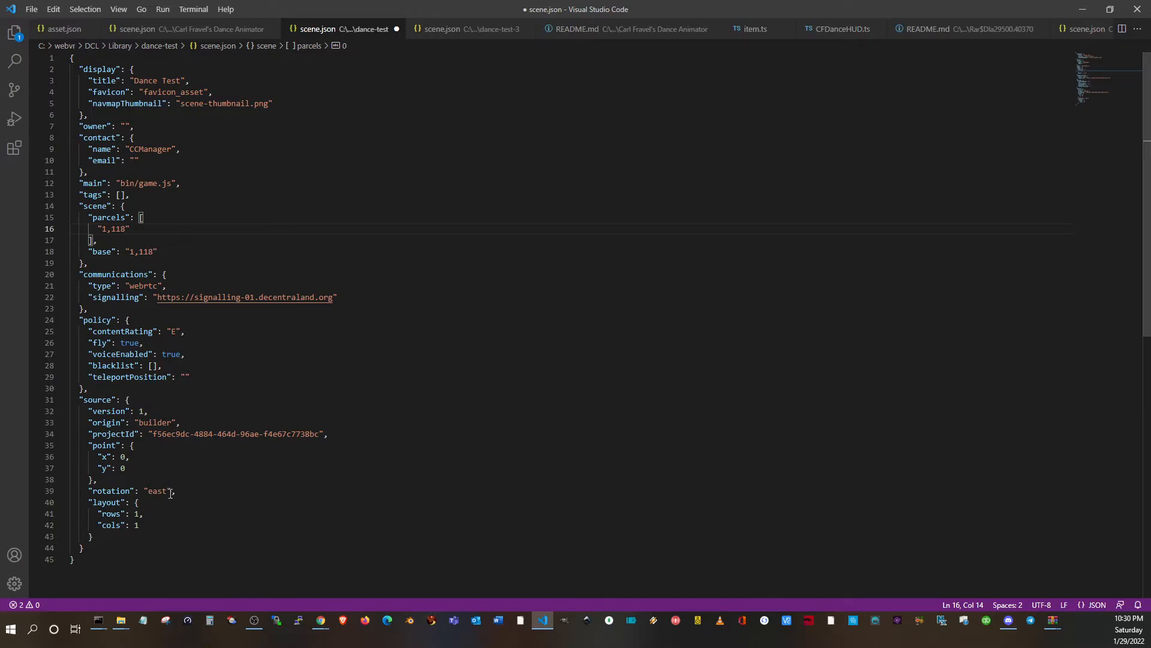
# Copy the requiredPermissions block with ALLOW_TO_TRIGGER_AVATAR_EMOTE from dance-test-3's scene.json into dance-test's scene.json, after the layout block
pyautogui.scroll(-1, 163, 373)
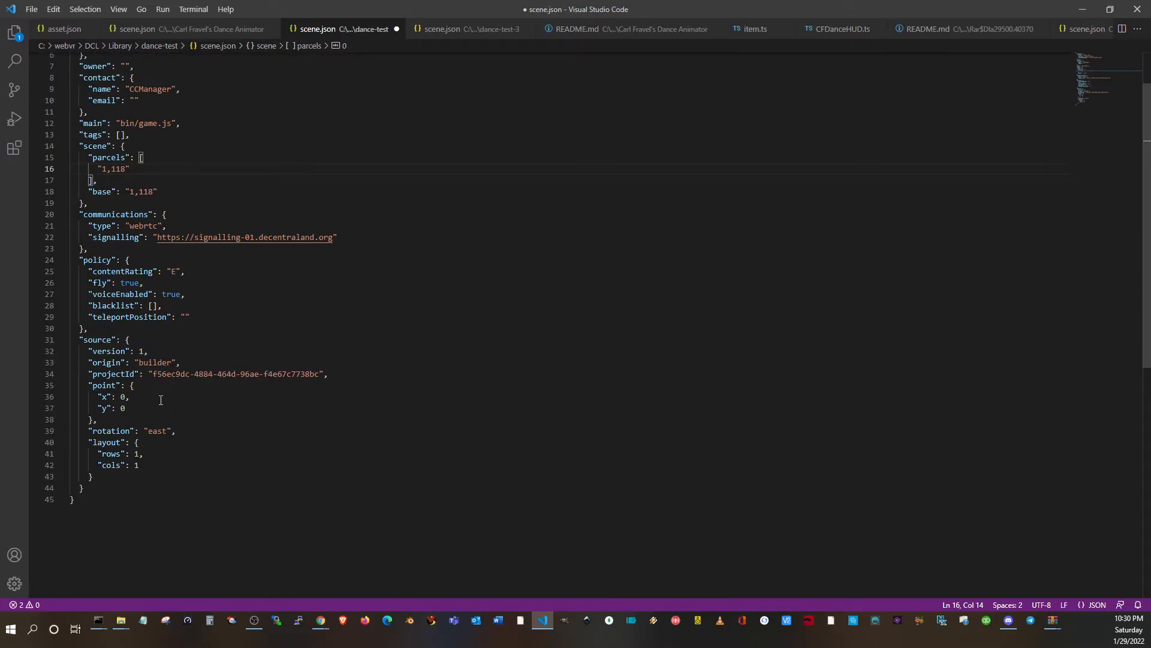
pyautogui.scroll(-2, 138, 379)
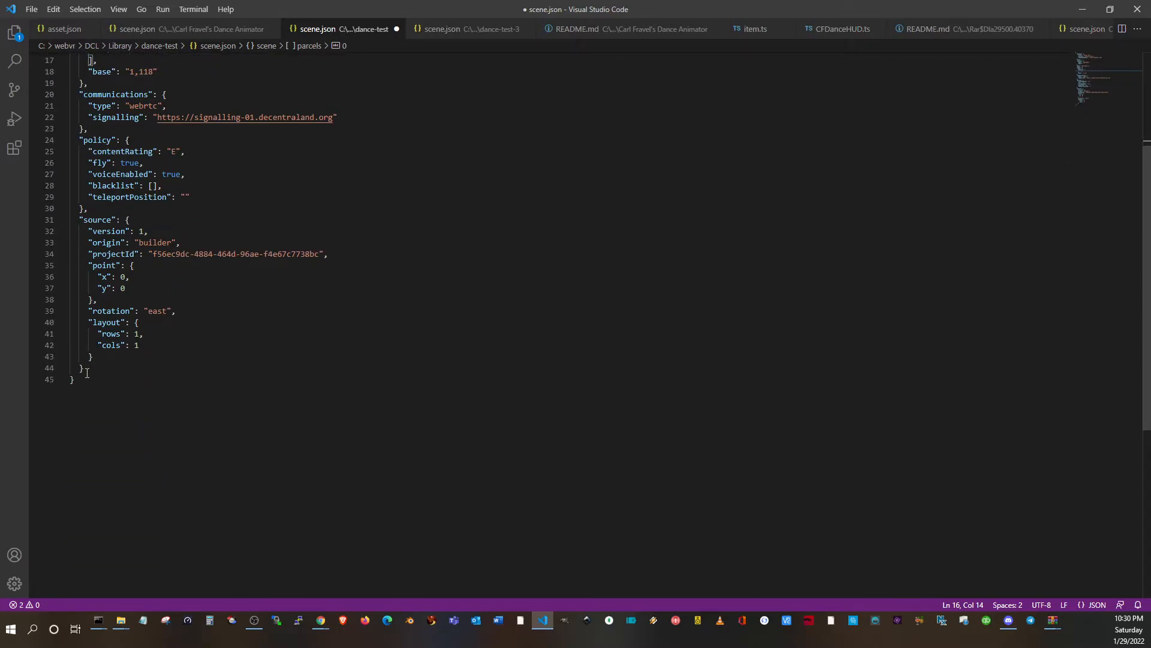
pyautogui.click(93, 367)
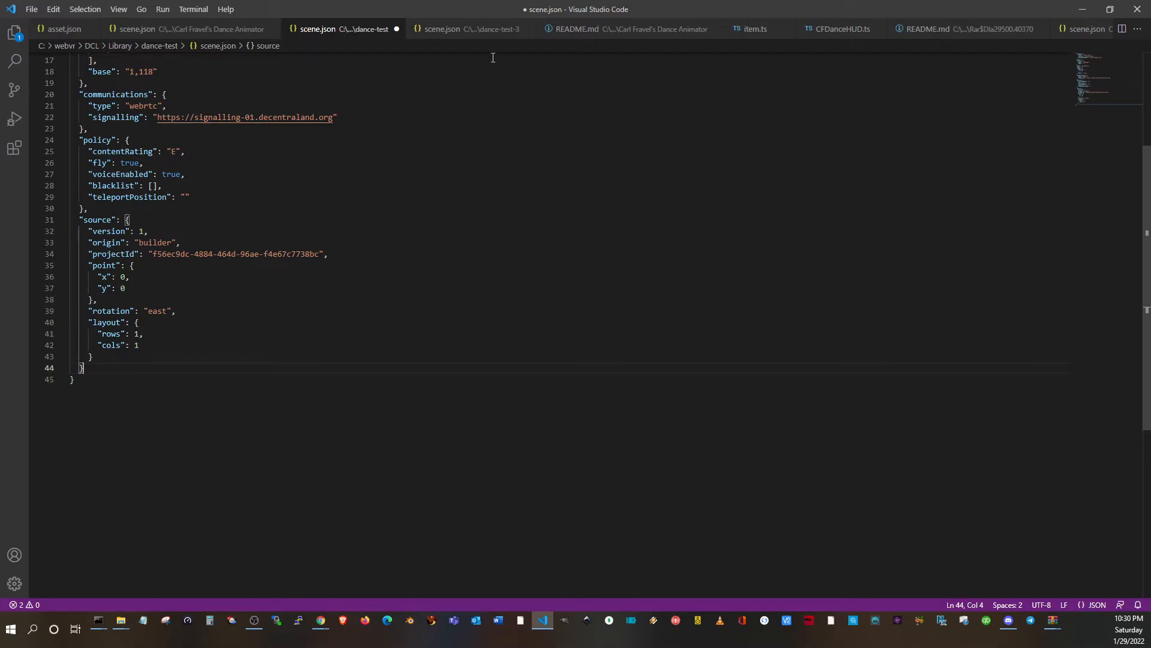
pyautogui.click(446, 30)
pyautogui.scroll(-3, 256, 380)
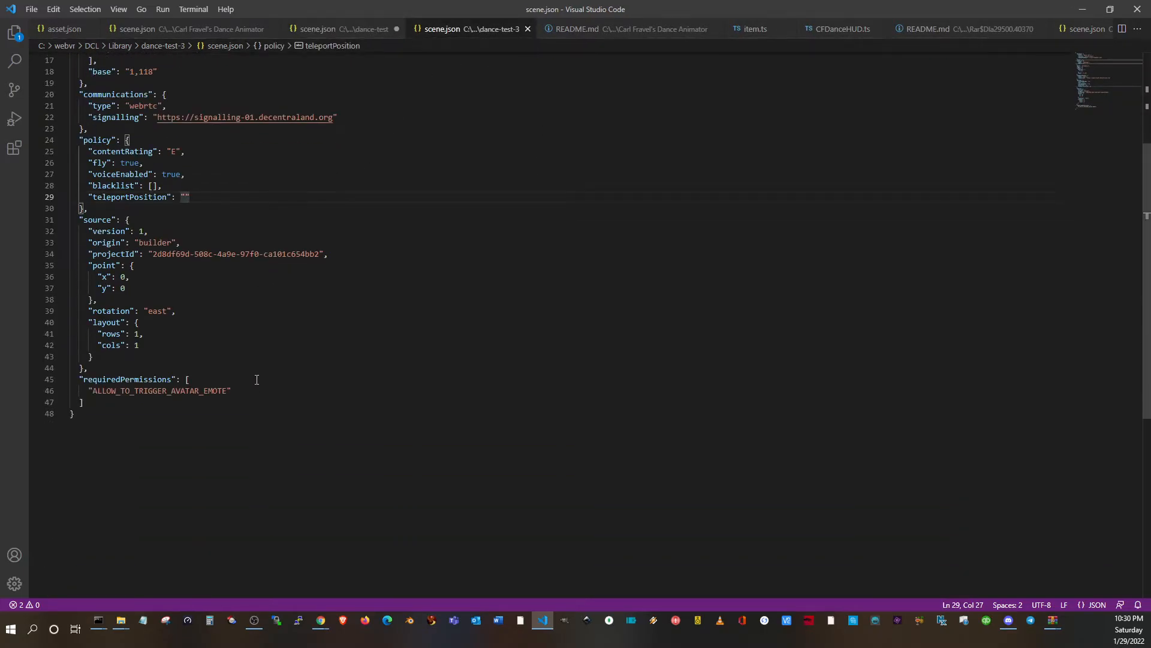
pyautogui.moveTo(117, 398); pyautogui.dragTo(84, 370)
pyautogui.hotkey('ctrl', 'c')
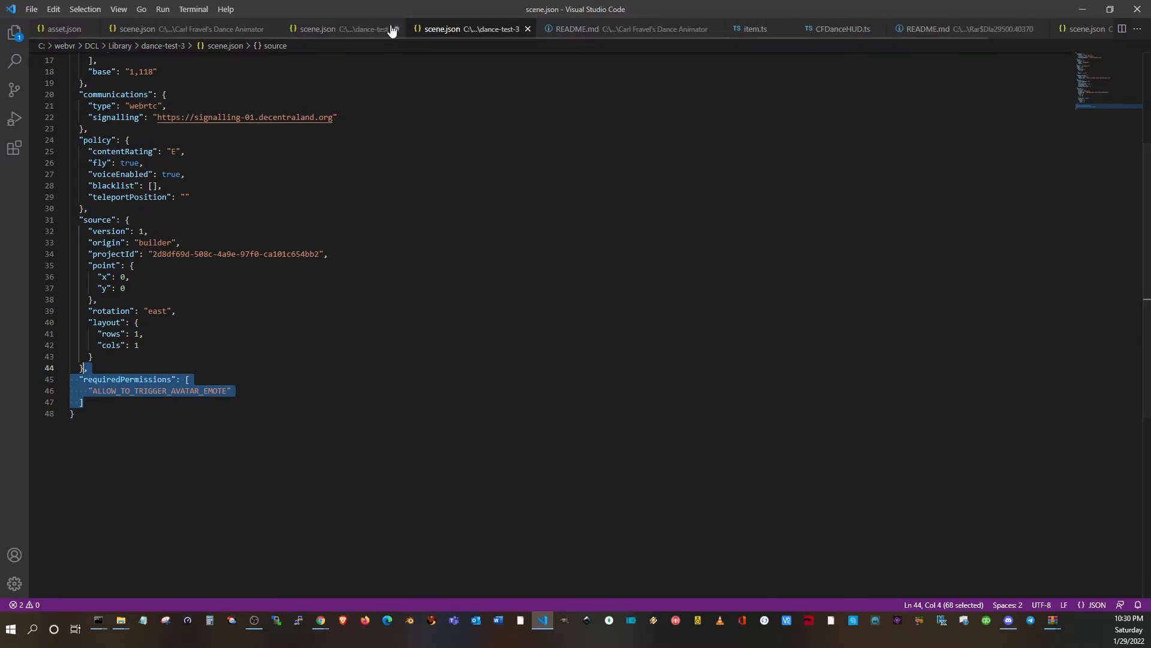
pyautogui.click(359, 35)
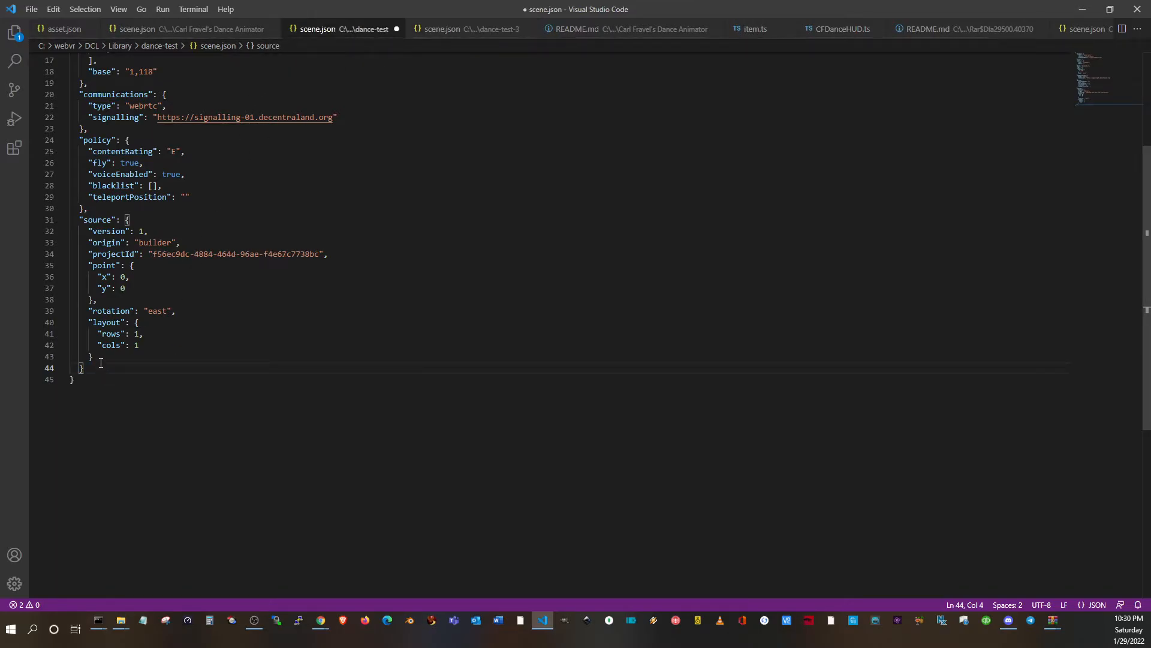
pyautogui.hotkey('ctrl', 'v')
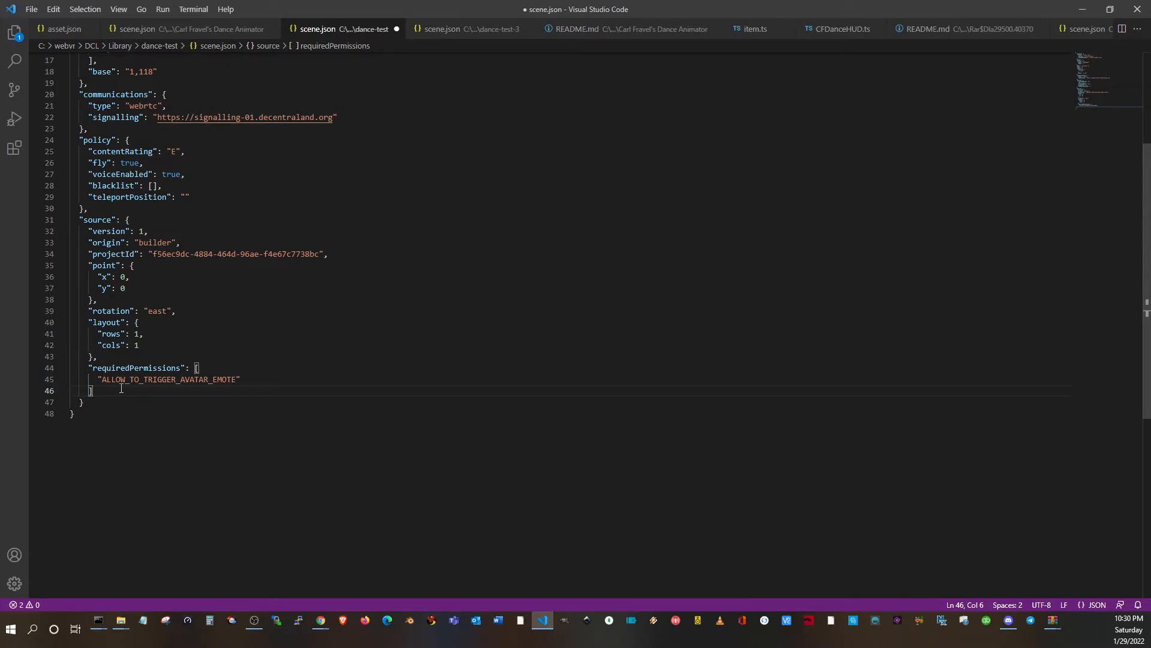
# Review the edited dance-test scene.json, select the added requiredPermissions lines and save the file
pyautogui.scroll(5, 133, 174)
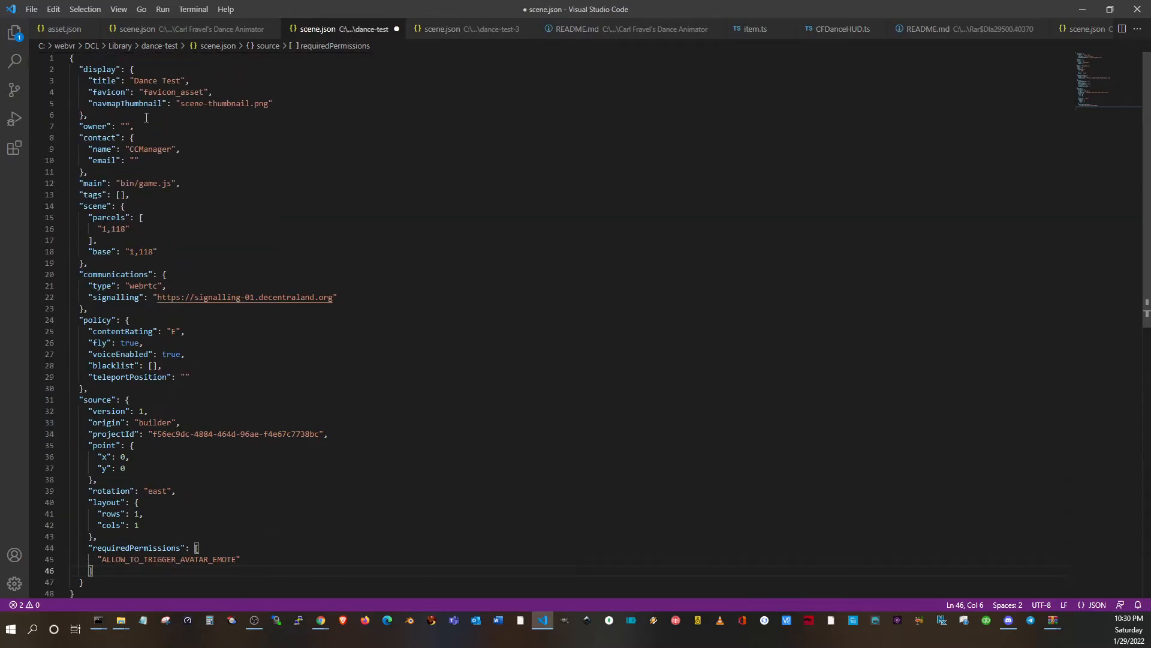
pyautogui.scroll(-5, 142, 135)
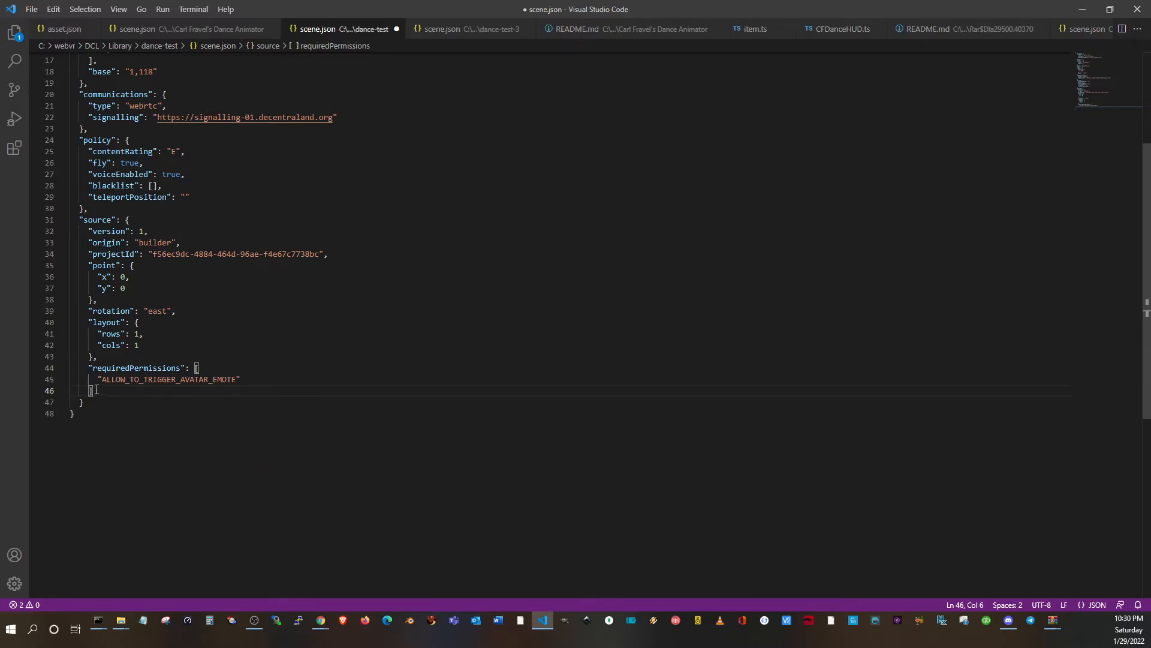
pyautogui.moveTo(96, 390); pyautogui.dragTo(66, 370)
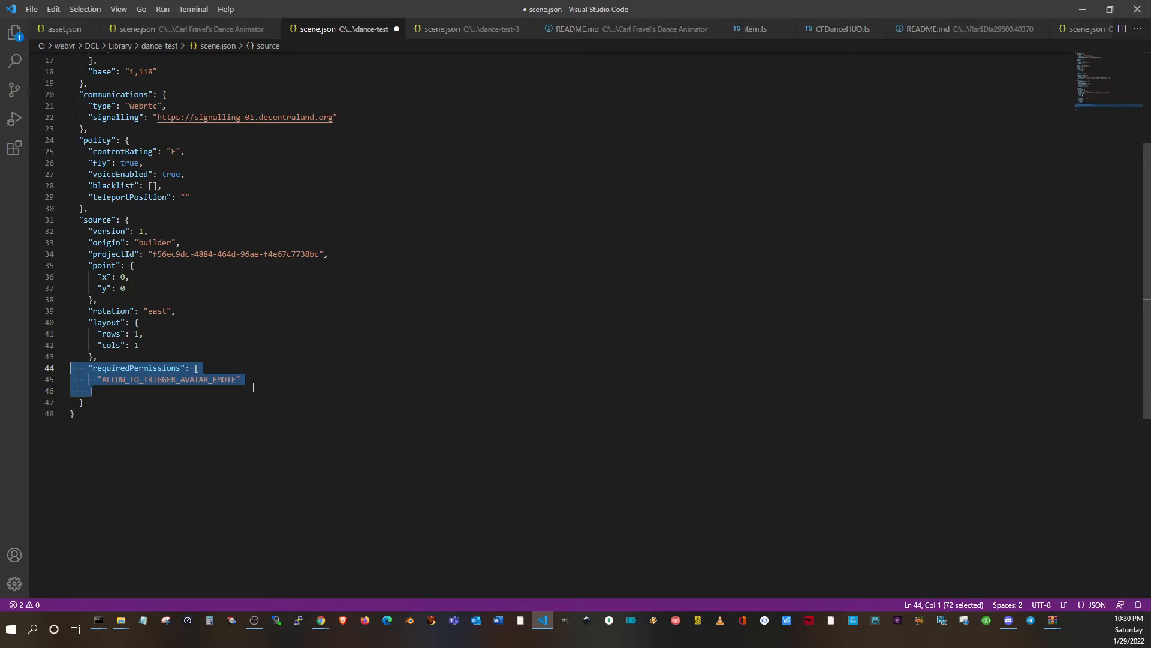
pyautogui.hotkey('ctrl', 's')
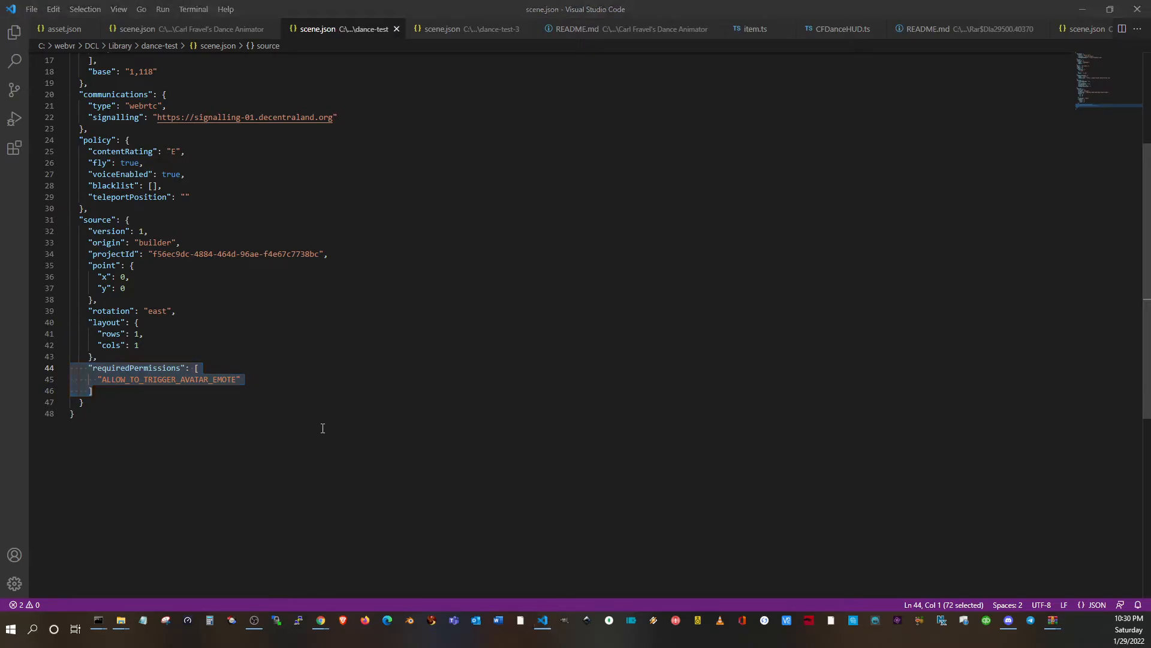
# Switch to the command prompt, list the dance-test directory and print the contents of scene.json to check the saved edits
pyautogui.hotkey('alt', 'Tab')
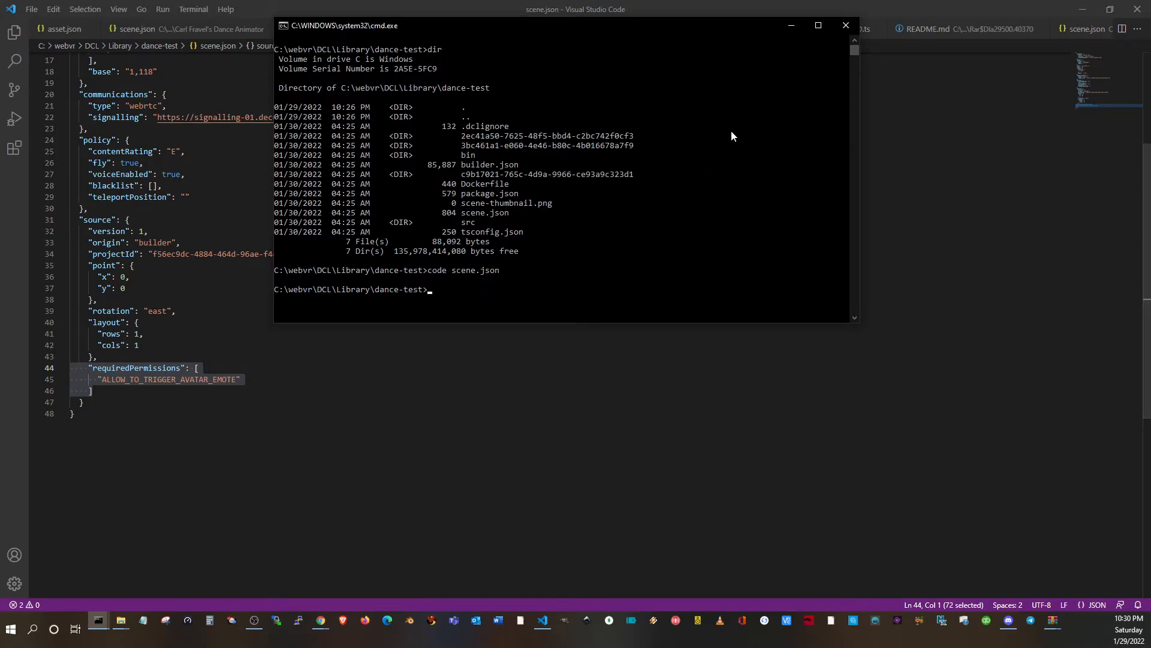
pyautogui.click(819, 26)
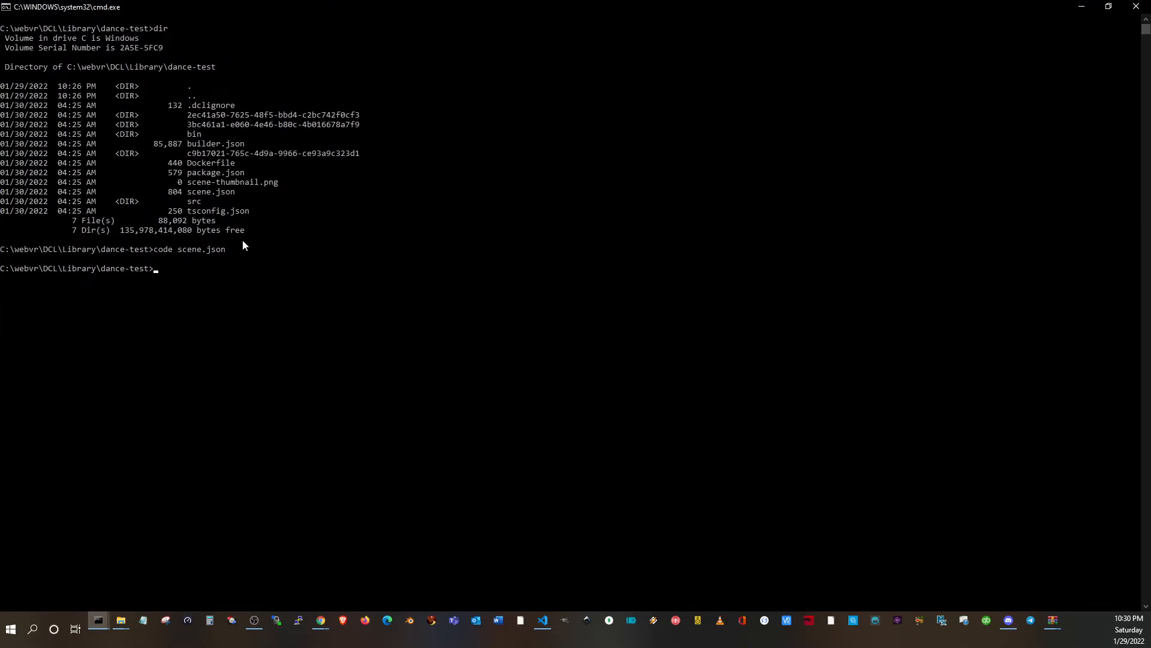
pyautogui.click(175, 276)
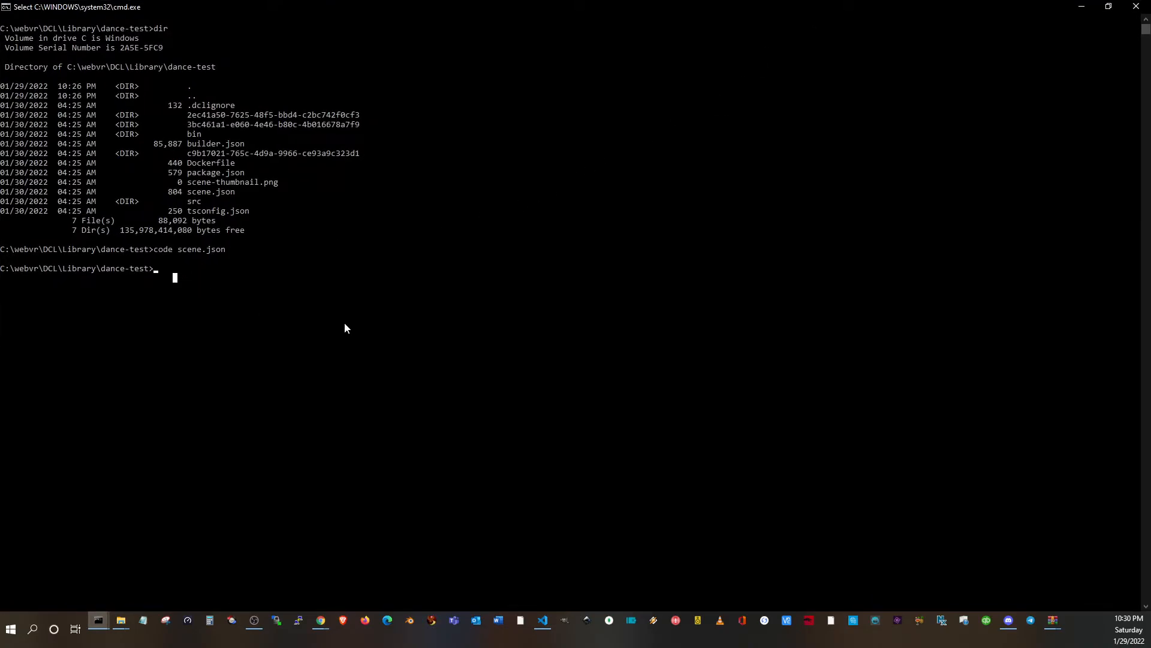
pyautogui.press('Escape')
pyautogui.write('dir')
pyautogui.press('Return')
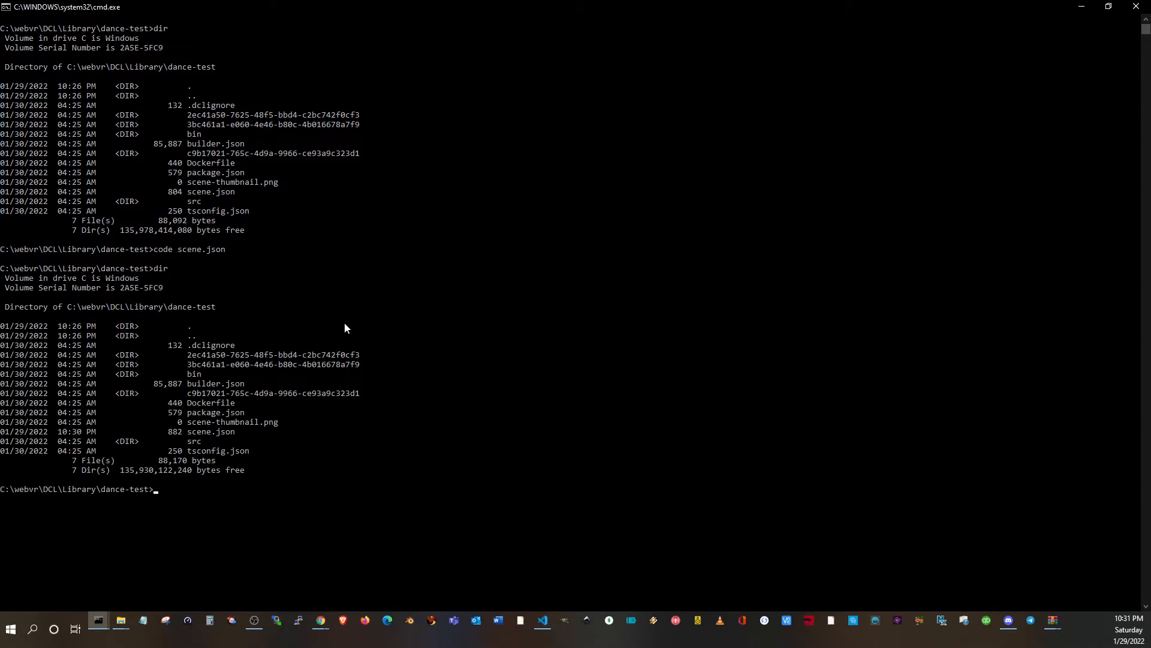
pyautogui.write('type scene.json')
pyautogui.press('Return')
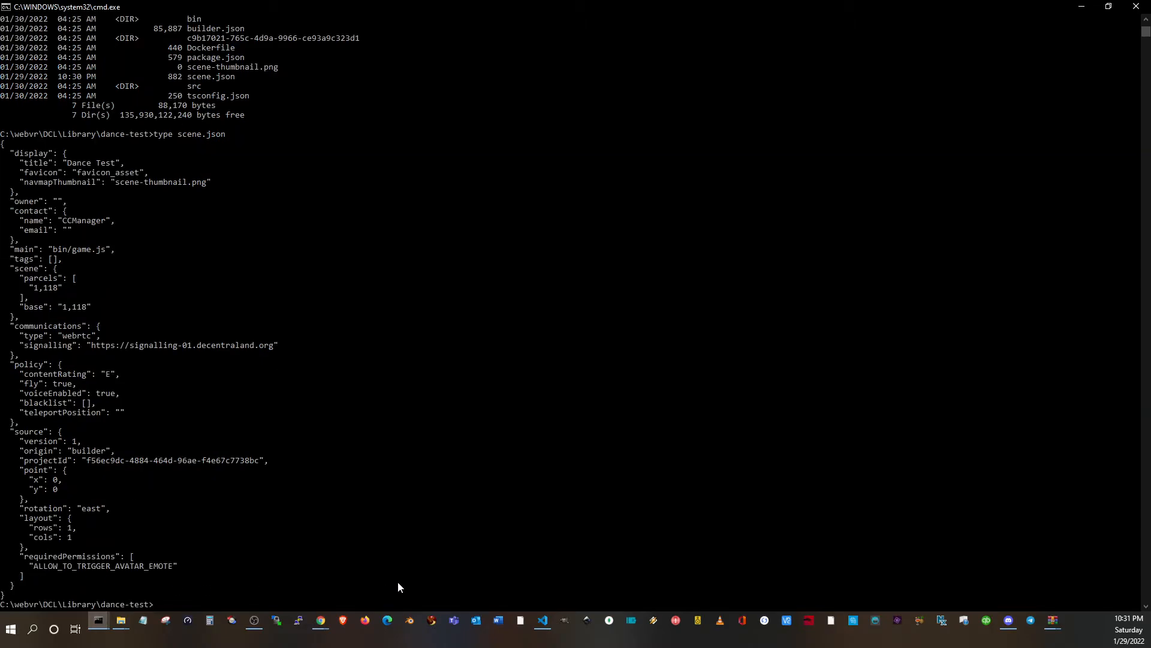
# Launch the local scene preview with dcl start and close the old preview and documentation browser tabs
pyautogui.write('dcl start')
pyautogui.press('Return')
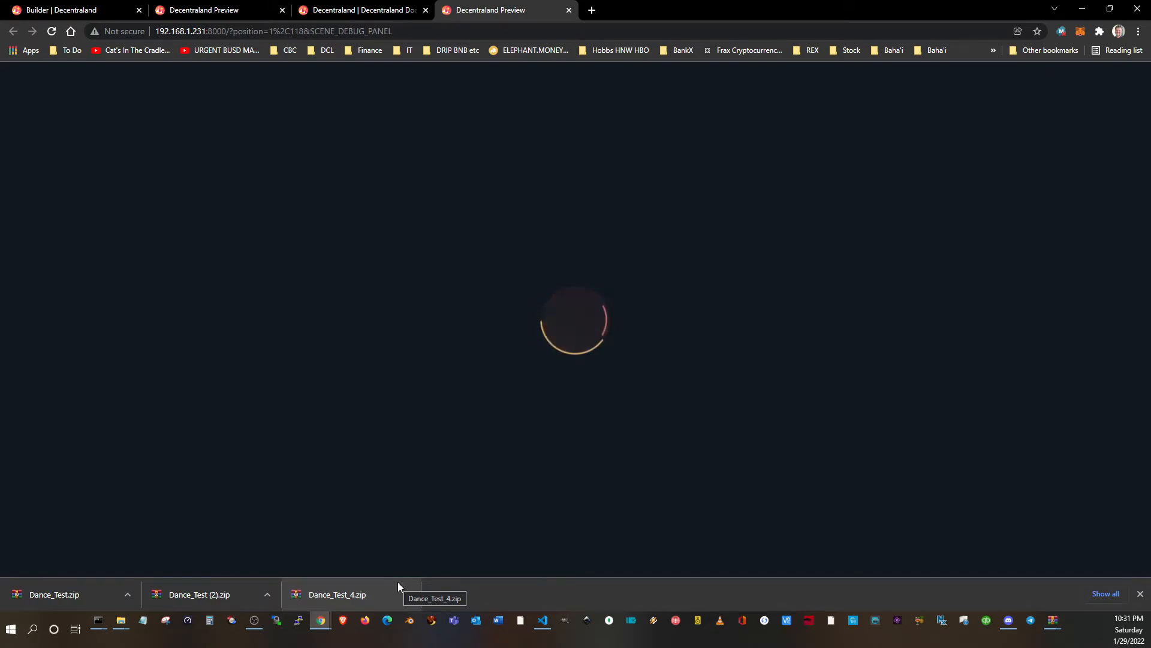
pyautogui.click(282, 10)
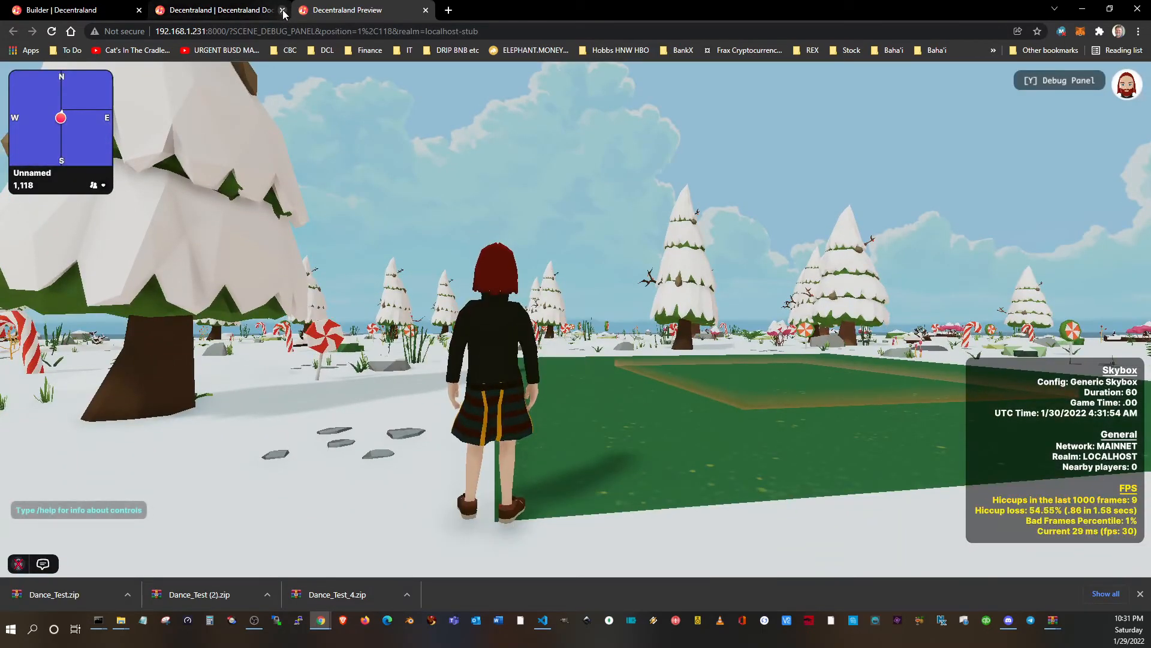
pyautogui.click(282, 10)
# Walk the avatar across the green parcel into the orange trigger square in the preview to test the dance, then release the cursor
pyautogui.click(524, 413)
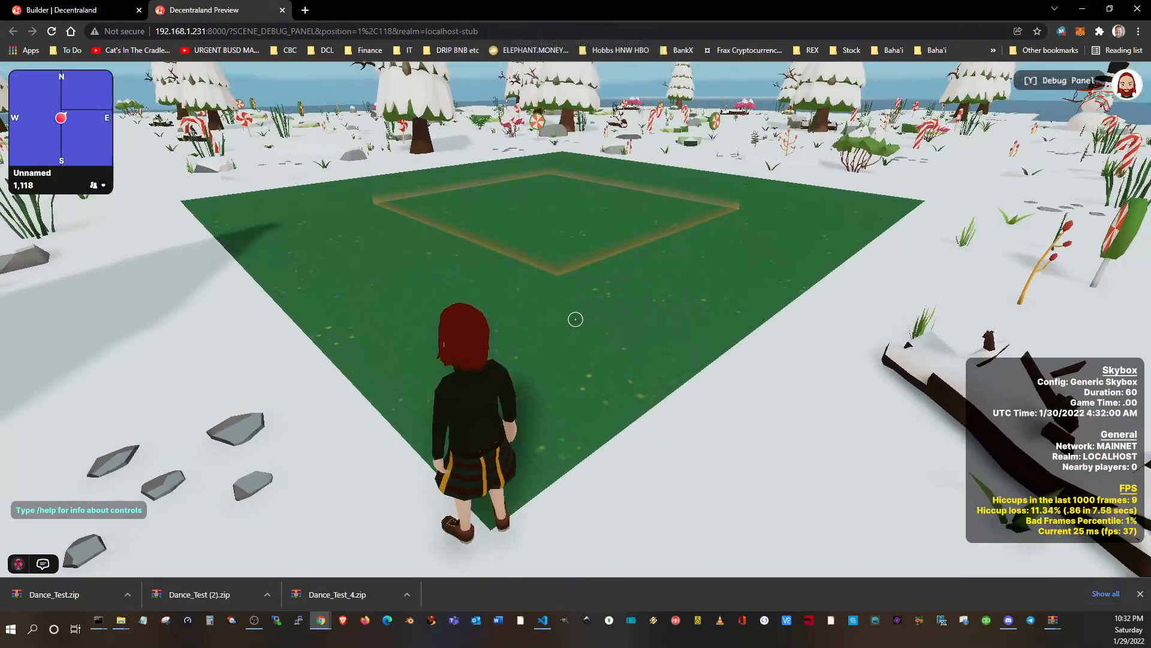
pyautogui.press('w')
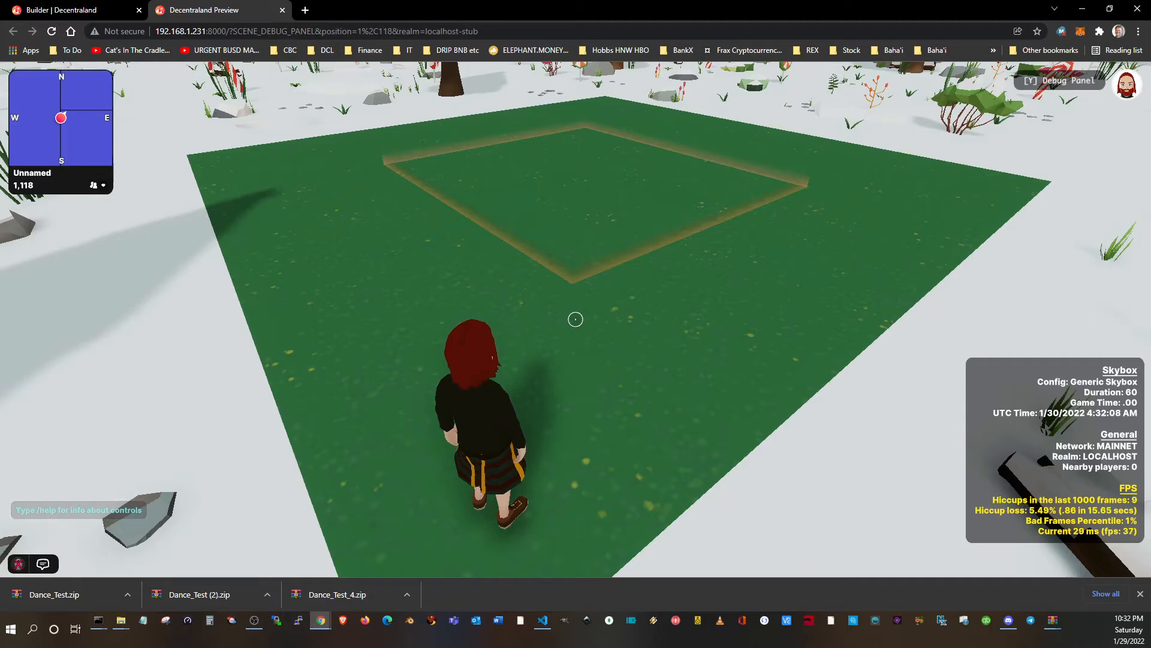
pyautogui.press('w')
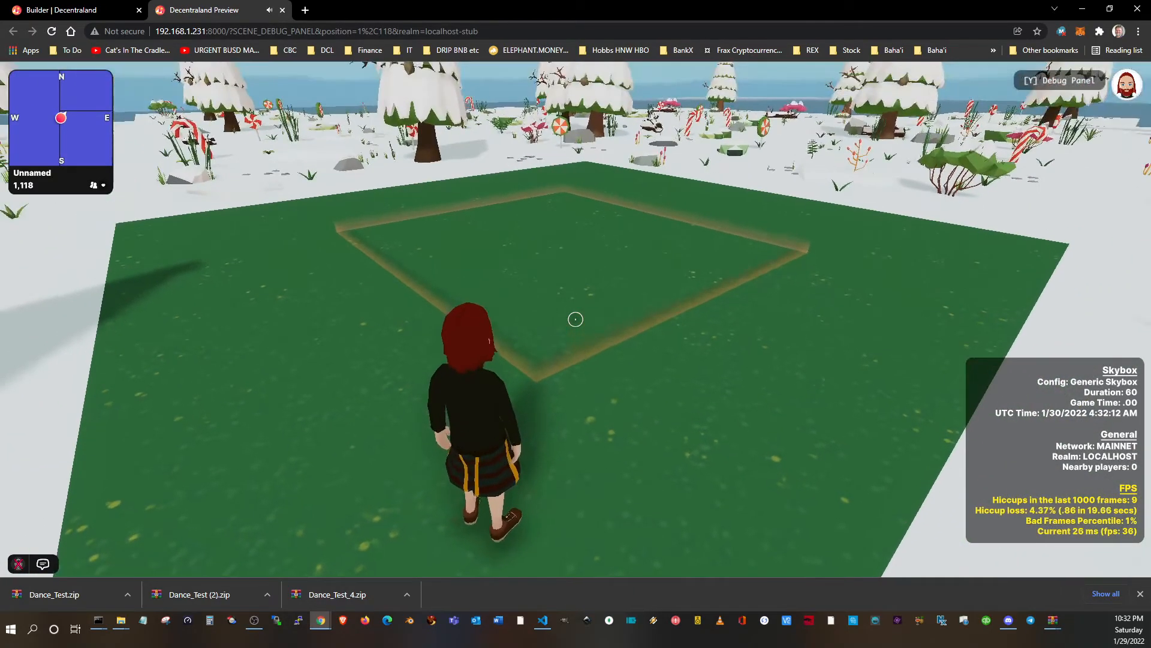
pyautogui.press('w')
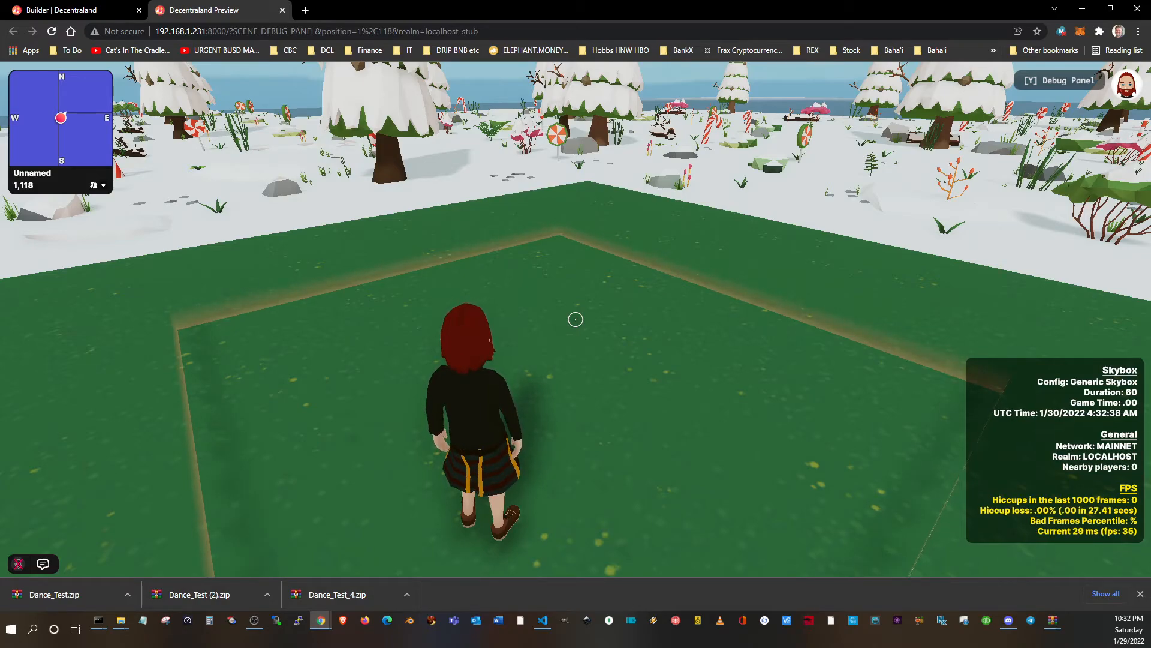
pyautogui.press('Escape')
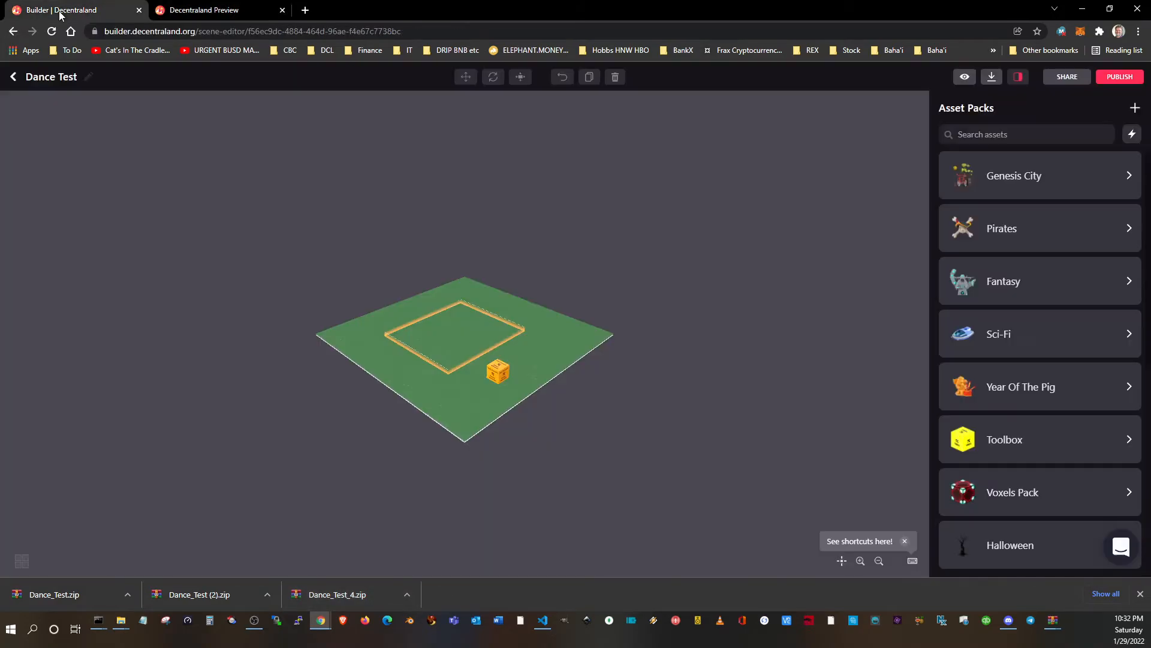
# Return to the Builder scene and inspect the properties of the trigger tile square and the Dance Automator cube
pyautogui.click(60, 10)
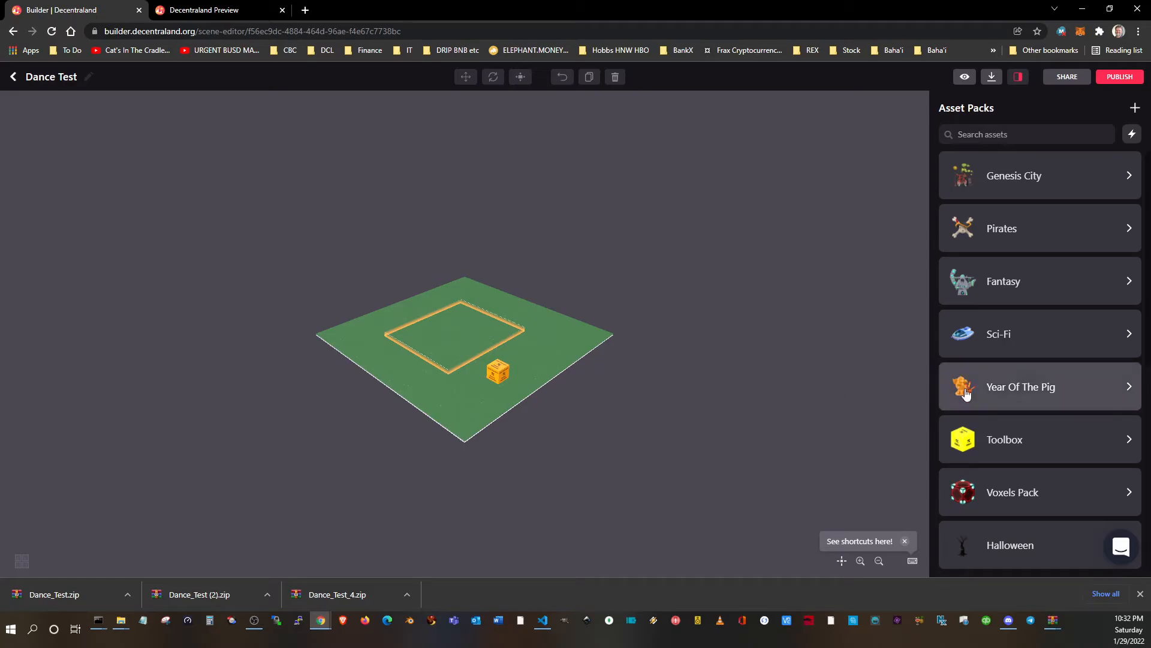
pyautogui.scroll(-6, 962, 528)
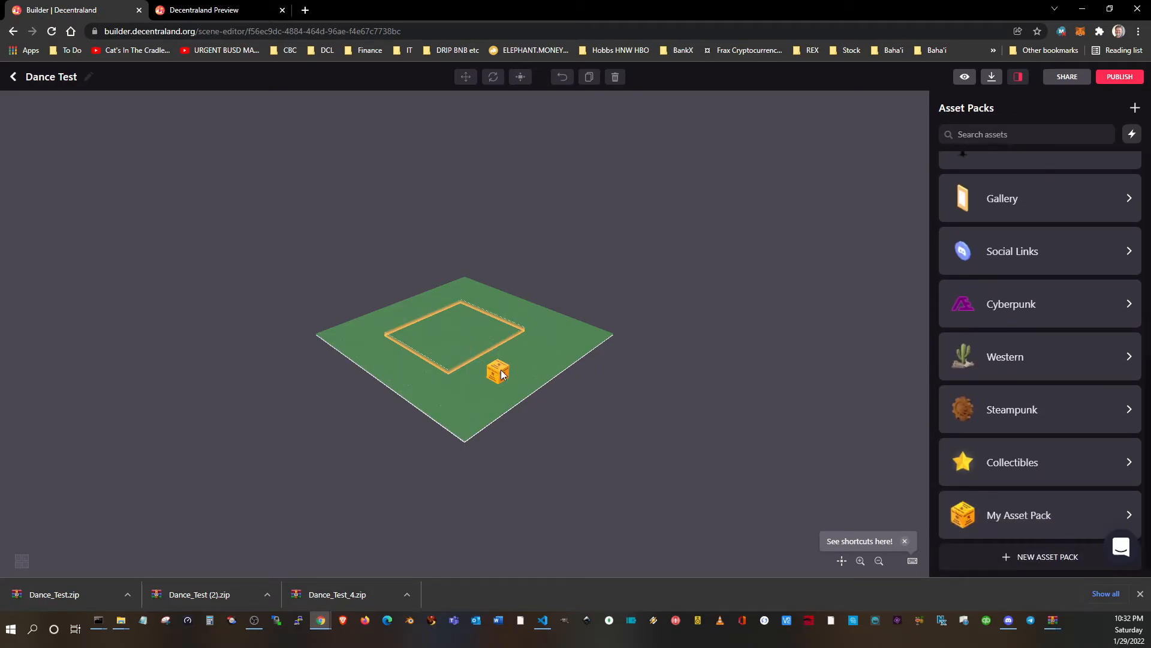
pyautogui.click(451, 371)
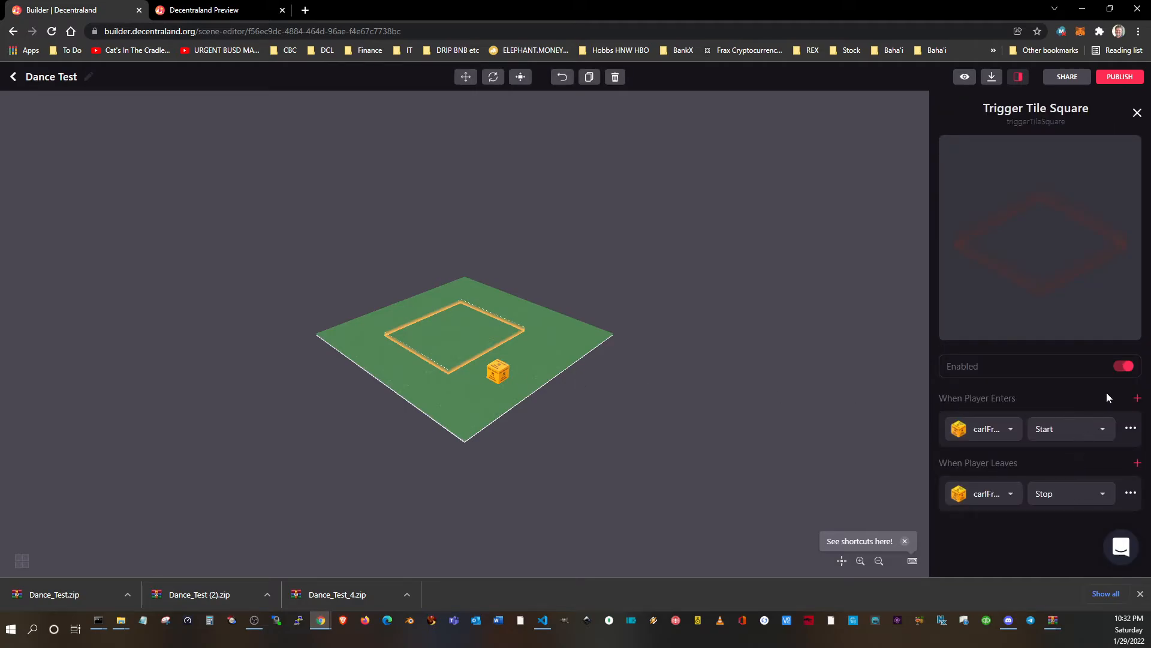
pyautogui.click(497, 373)
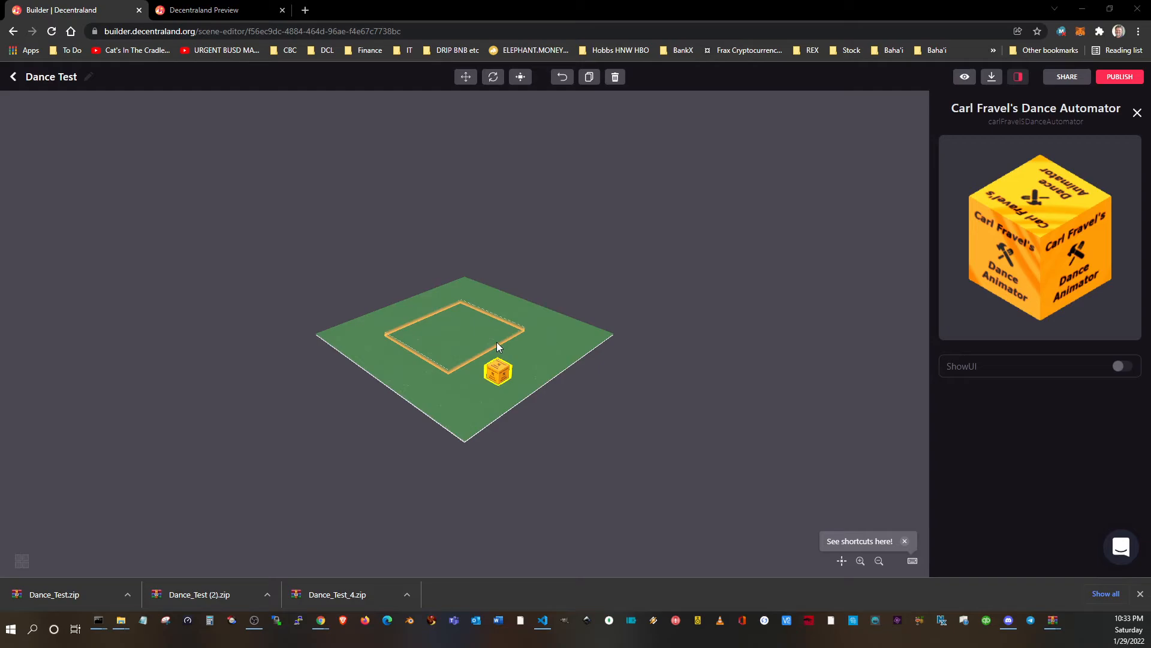
# Switch to WinRAR and examine Dance_Test.zip's src folder and the src, modules and bin folders inside the 2ec41a50 asset folder
pyautogui.hotkey('alt', 'Tab')
pyautogui.click(224, 286)
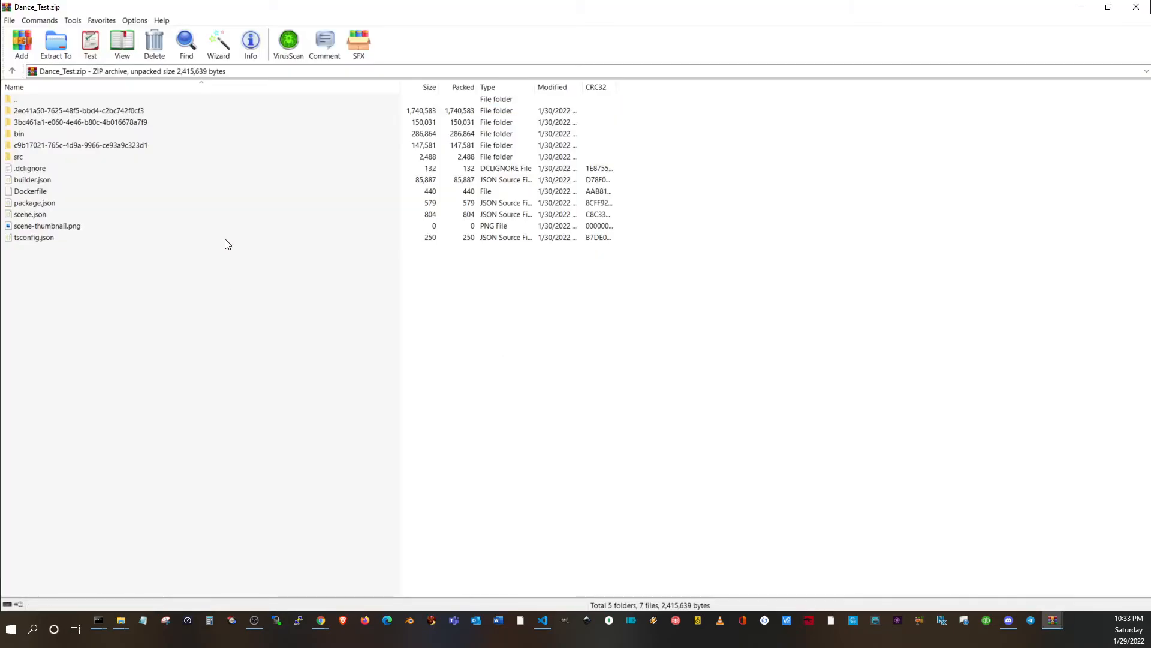
pyautogui.doubleClick(19, 156)
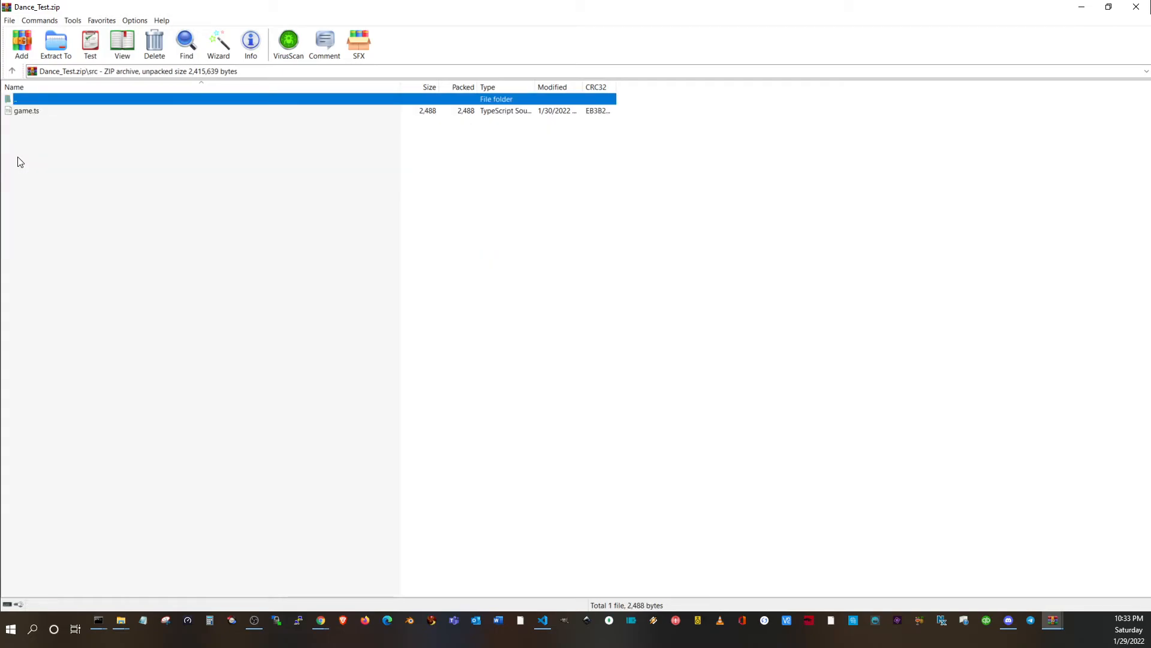
pyautogui.doubleClick(16, 101)
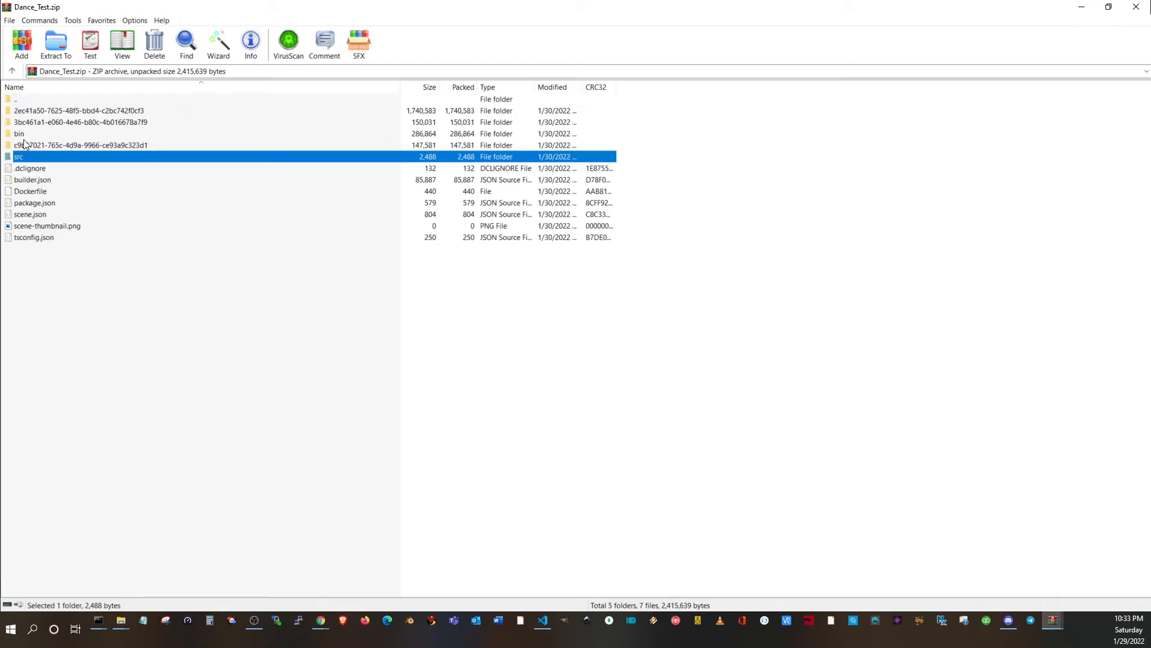
pyautogui.doubleClick(31, 111)
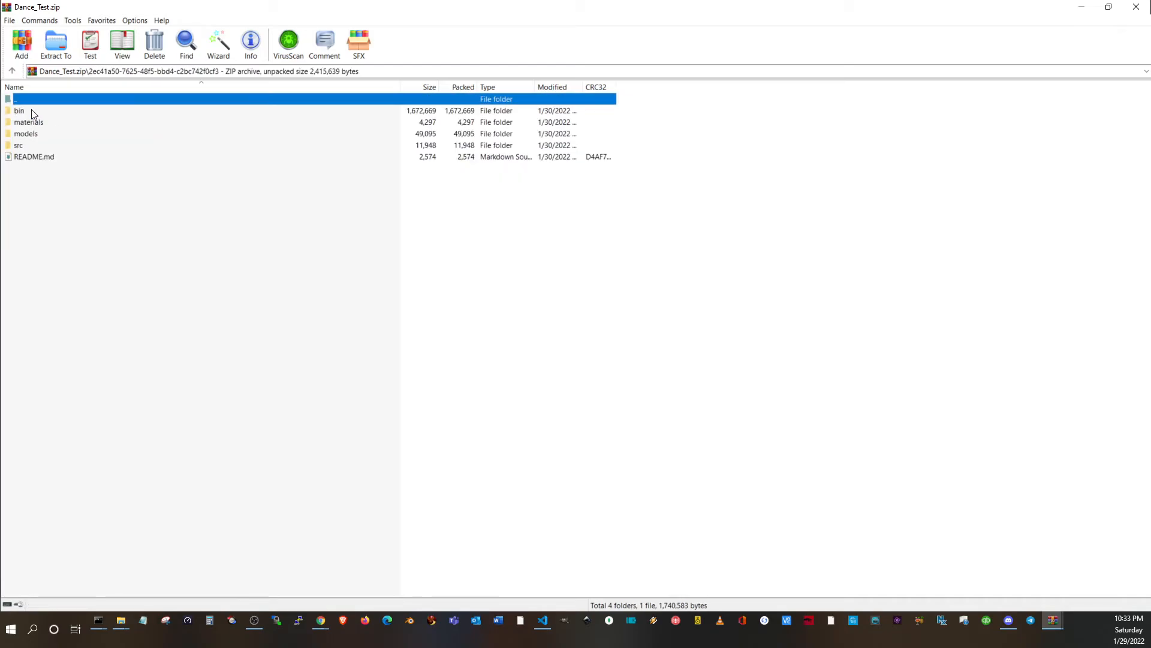
pyautogui.doubleClick(20, 145)
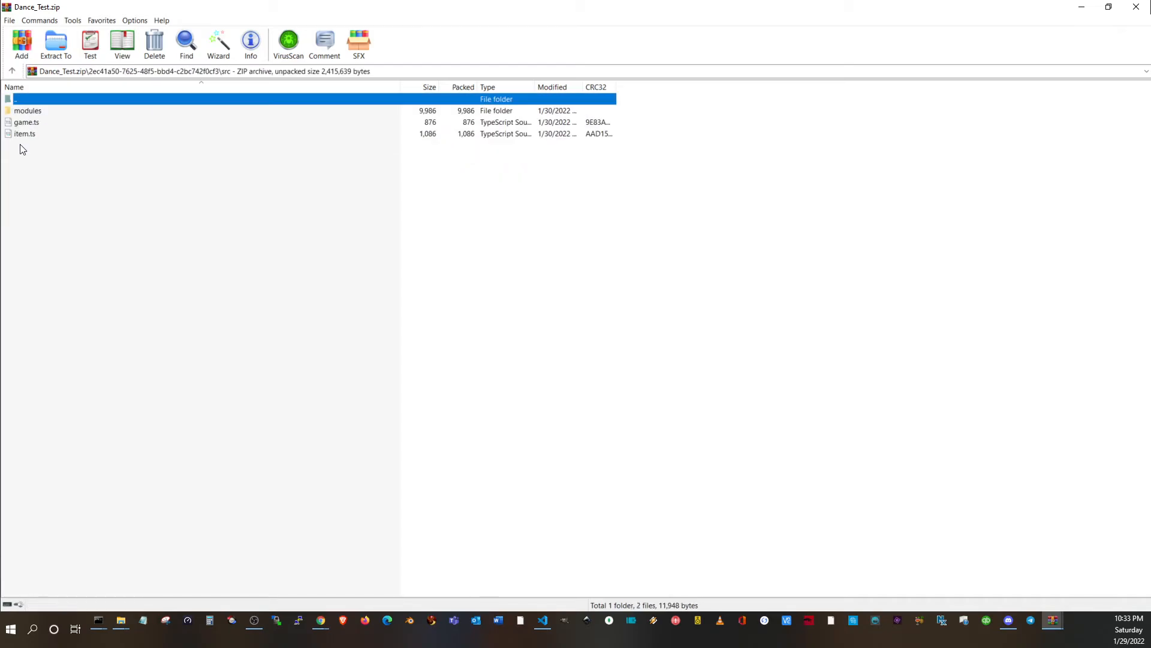
pyautogui.doubleClick(24, 111)
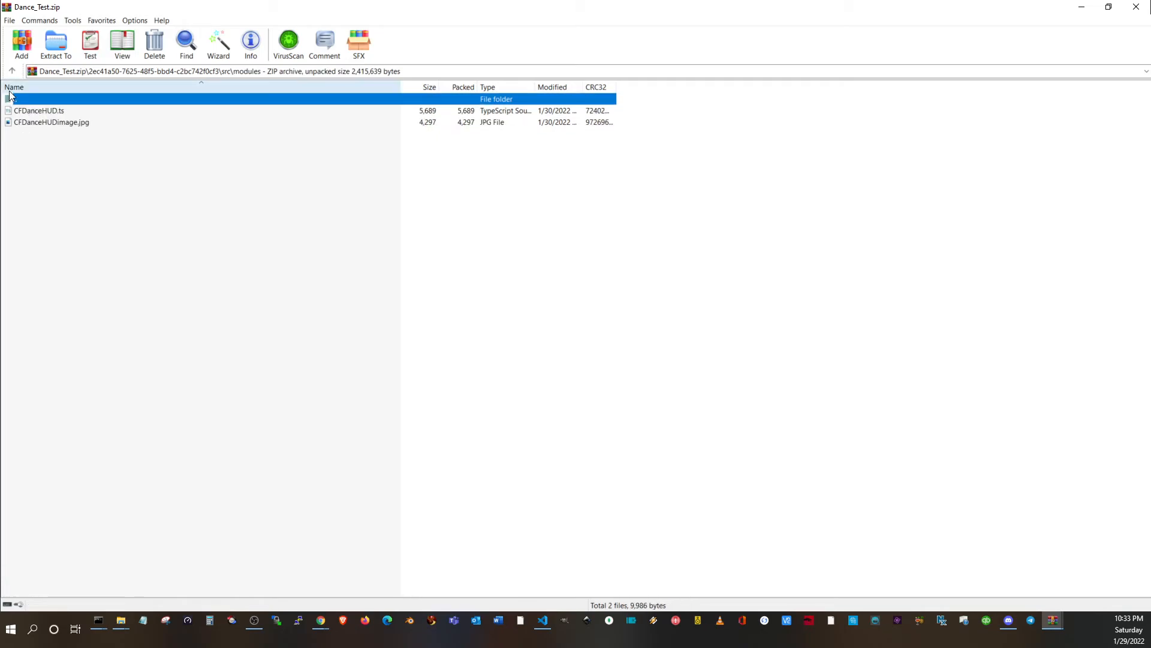
pyautogui.doubleClick(12, 97)
pyautogui.doubleClick(12, 97)
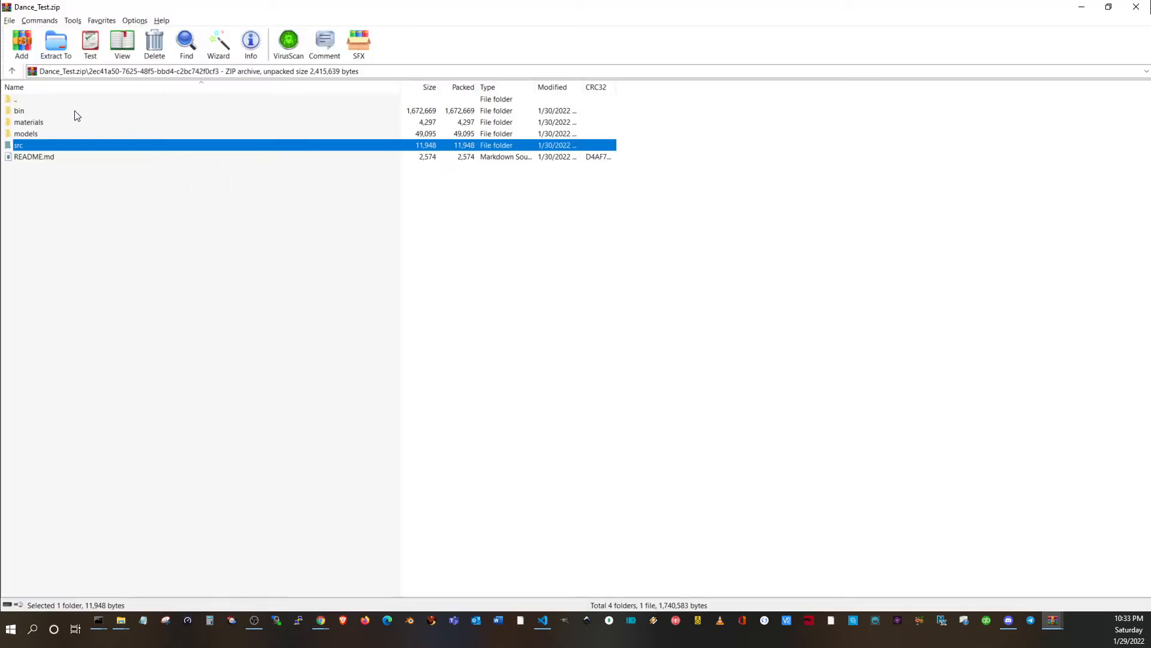
pyautogui.click(27, 111)
pyautogui.doubleClick(26, 110)
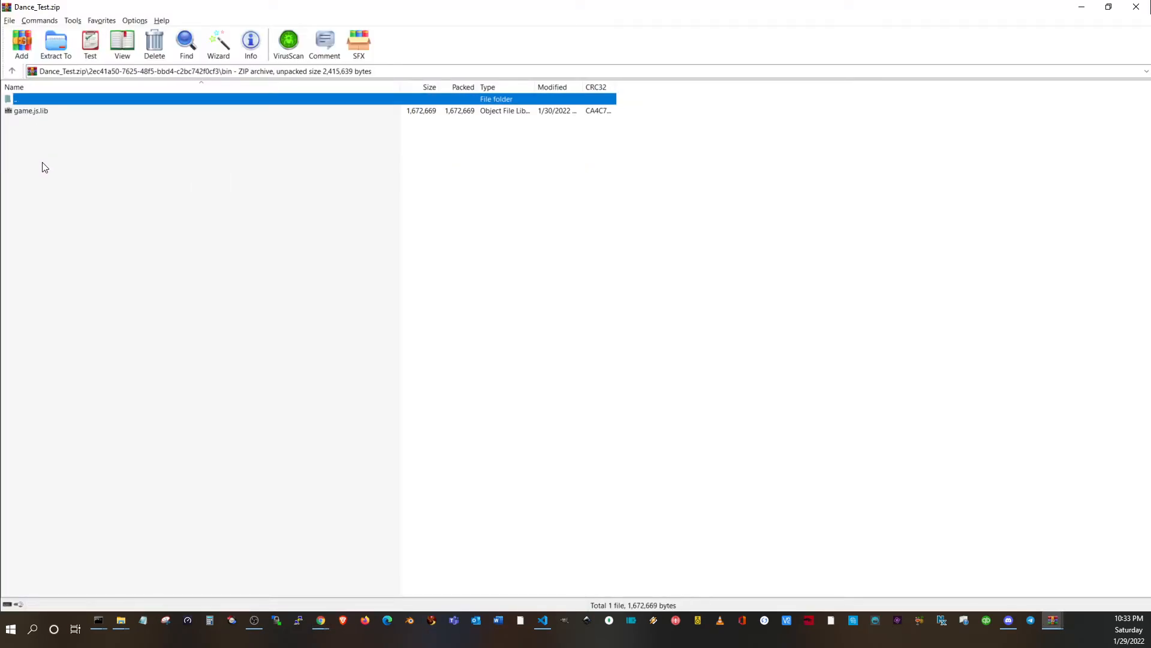
pyautogui.doubleClick(10, 99)
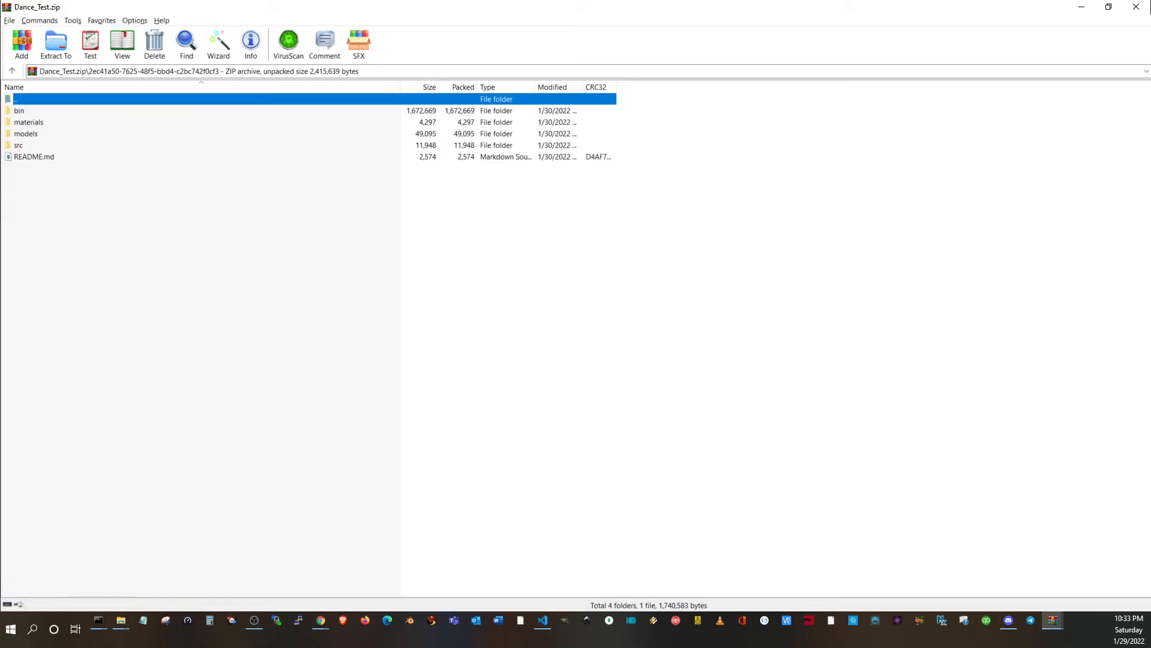
# Return to the Decentraland Preview tab in the browser and turn the camera to face the avatar's front
pyautogui.hotkey('alt', 'Tab')
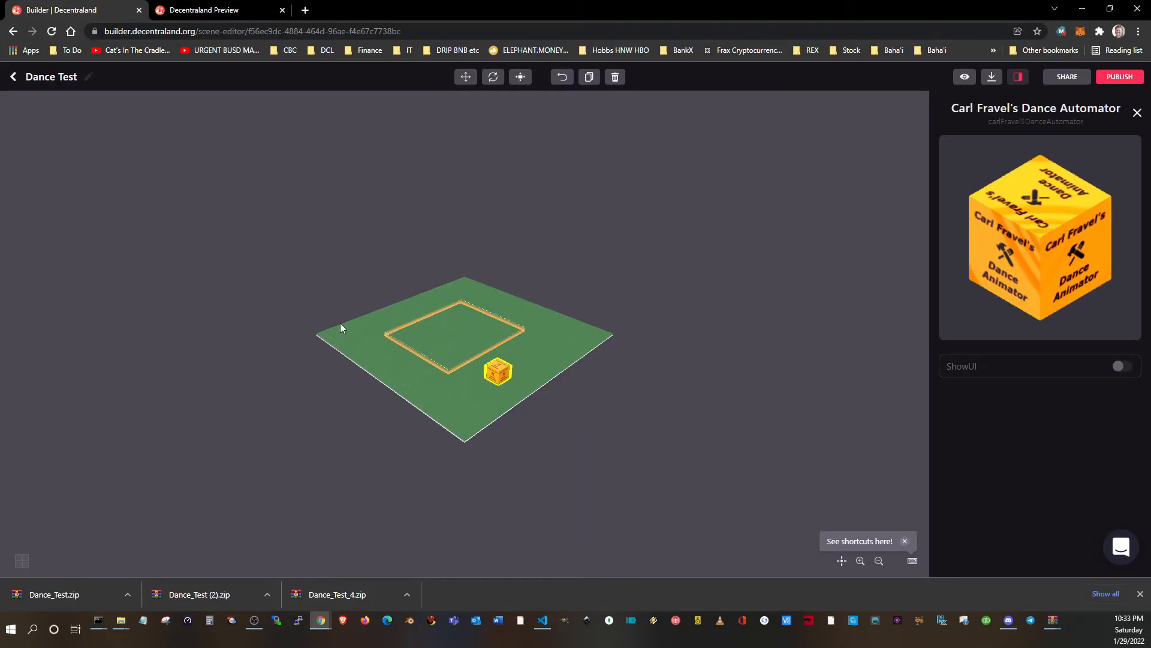
pyautogui.hotkey('alt', 'Tab')
pyautogui.hotkey('alt', 'Tab')
pyautogui.click(209, 10)
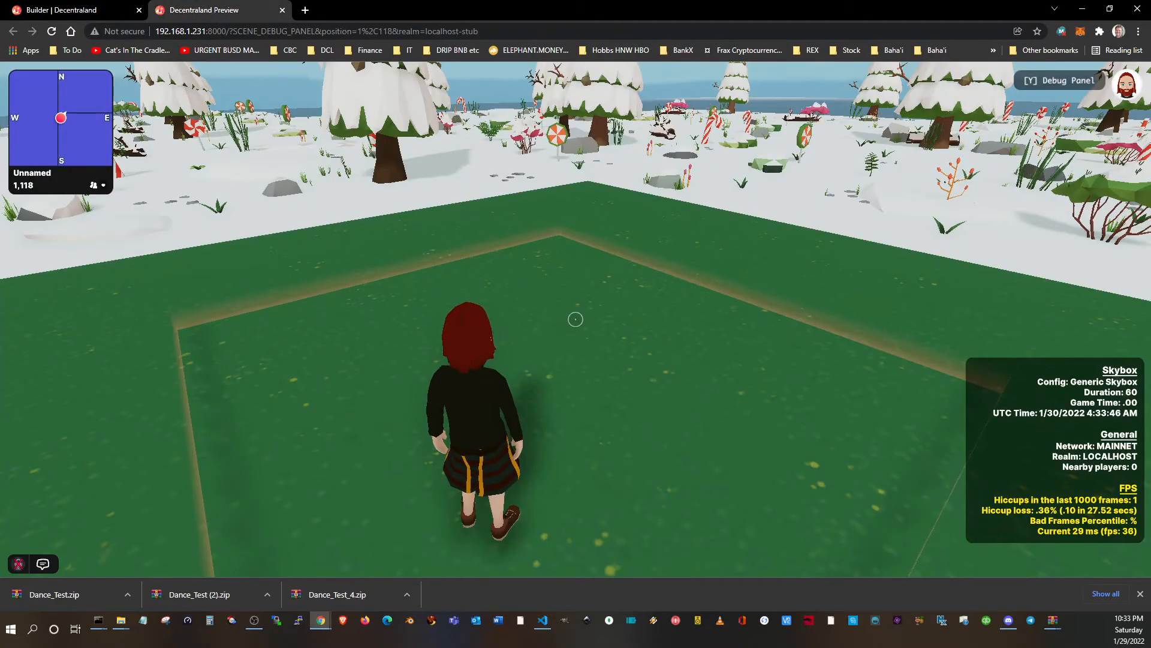
pyautogui.click(576, 319)
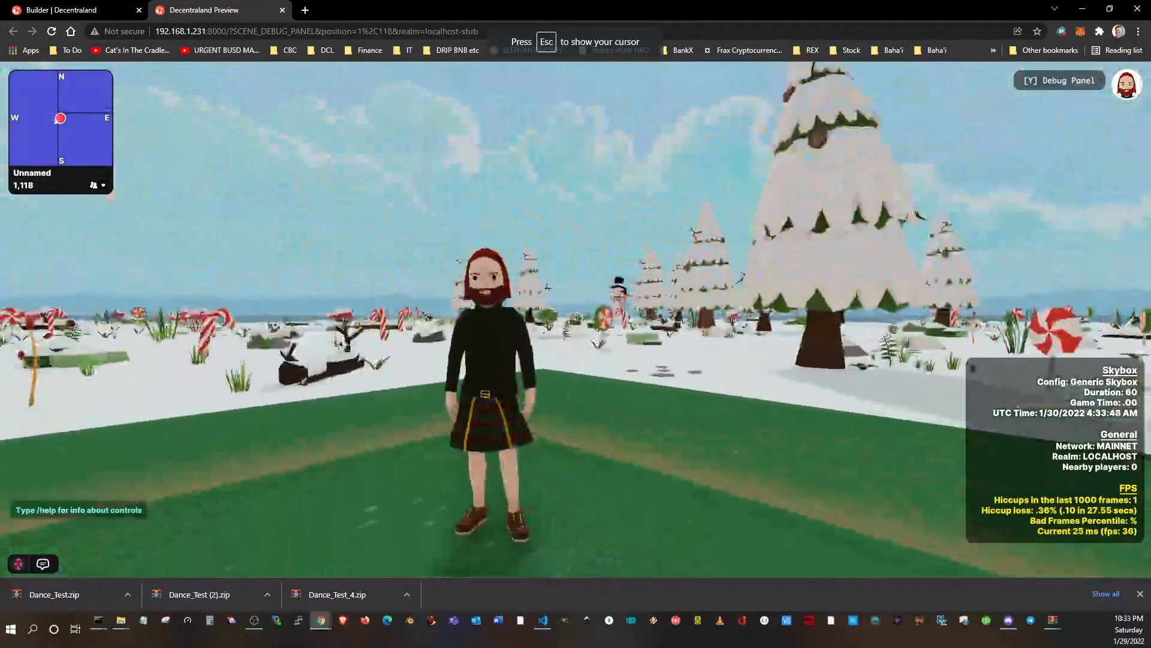
pyautogui.press('Escape')
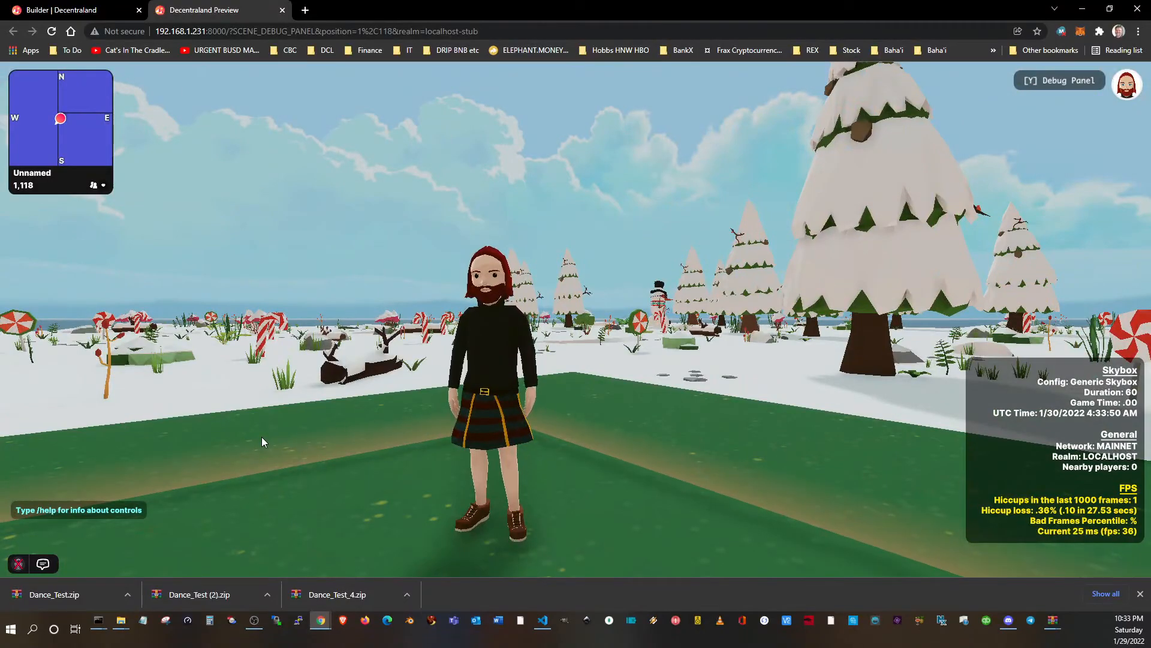
# Hide the preview's FPS statistics with the chat command /showfps and return control to the scene
pyautogui.press('Return')
pyautogui.write('/')
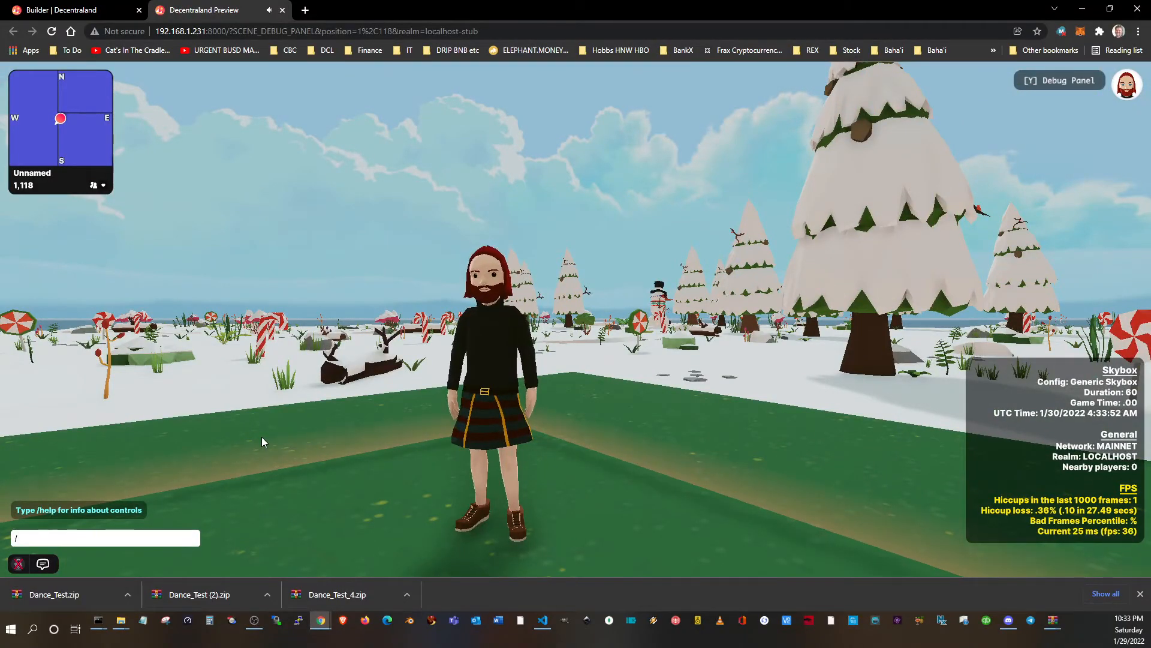
pyautogui.write('showfps')
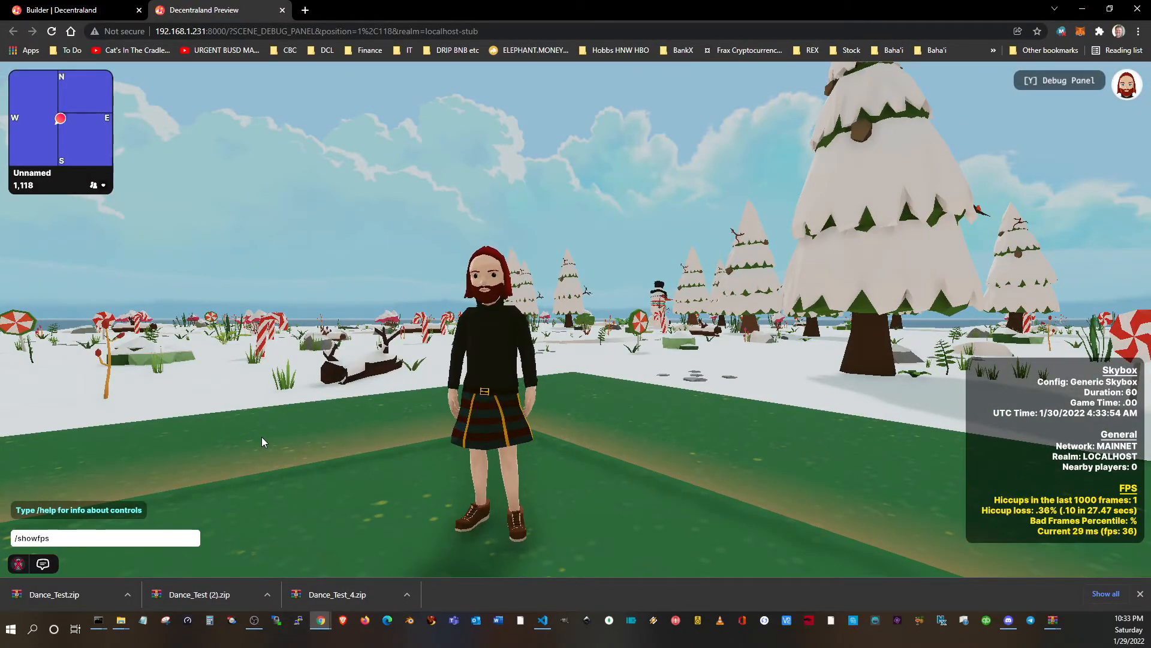
pyautogui.press('Return')
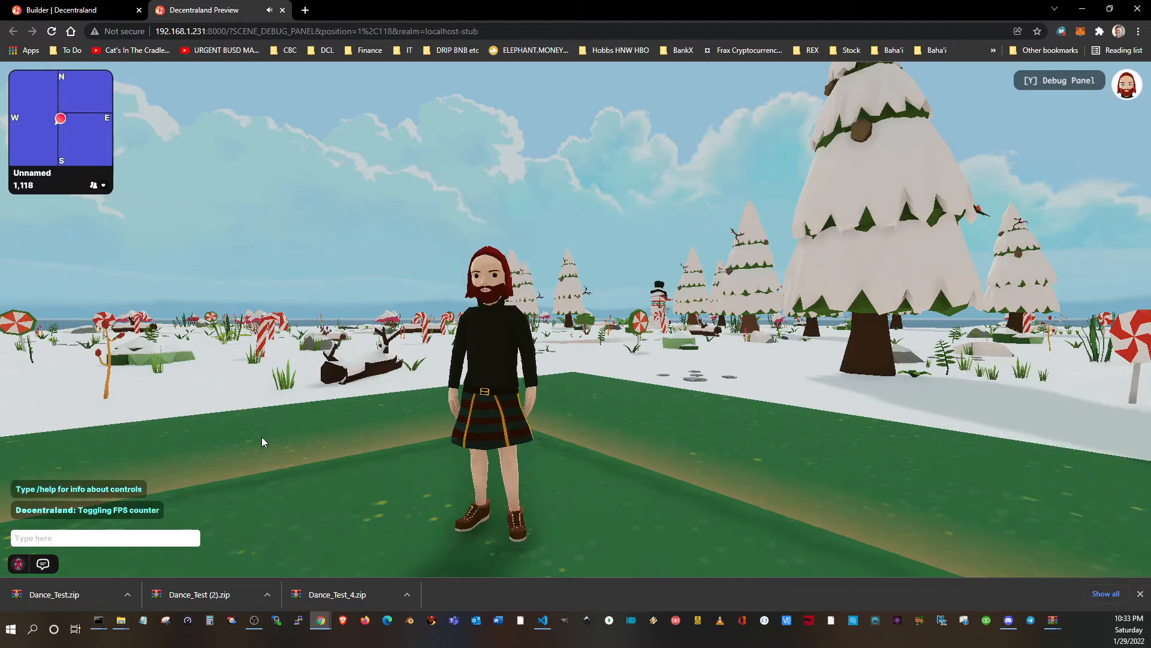
pyautogui.click(1064, 451)
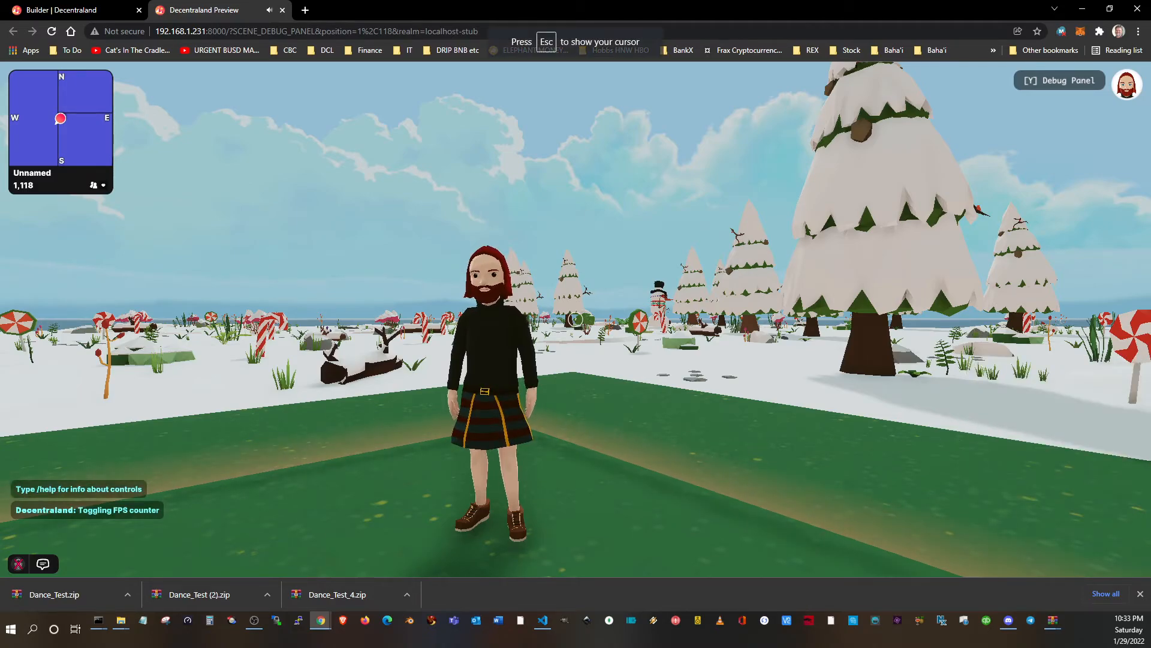
# Open the preview's developer console and compare its permission errors with the requiredPermissions block in dance-test's scene.json in Visual Studio Code
pyautogui.press('F12')
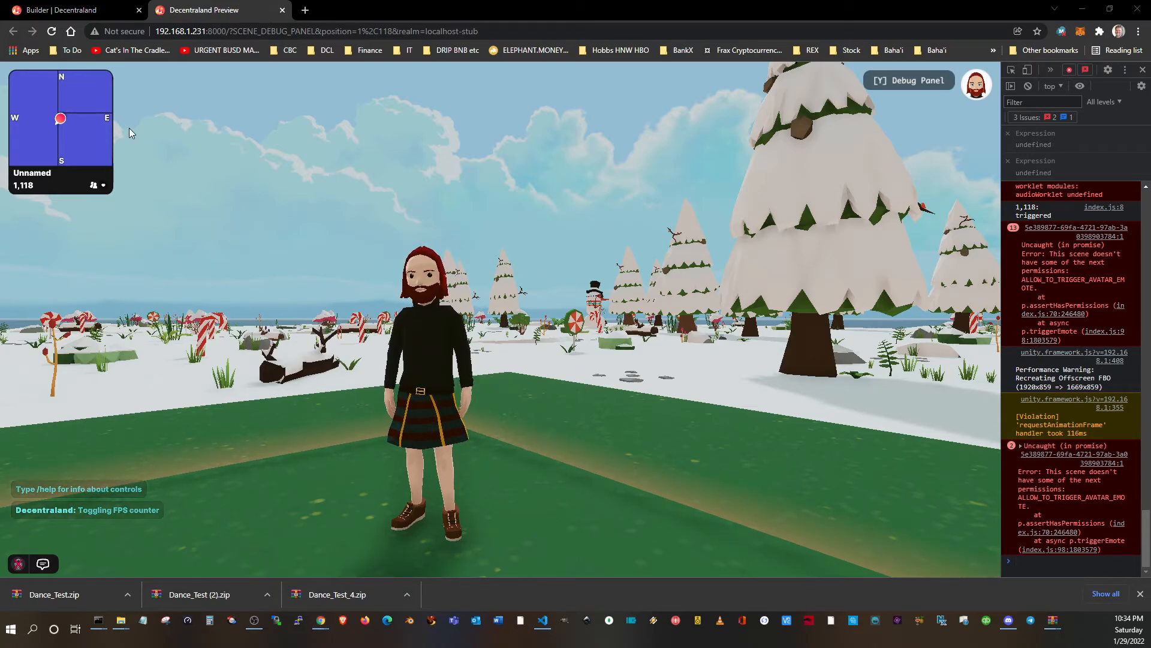
pyautogui.hotkey('alt', 'Tab')
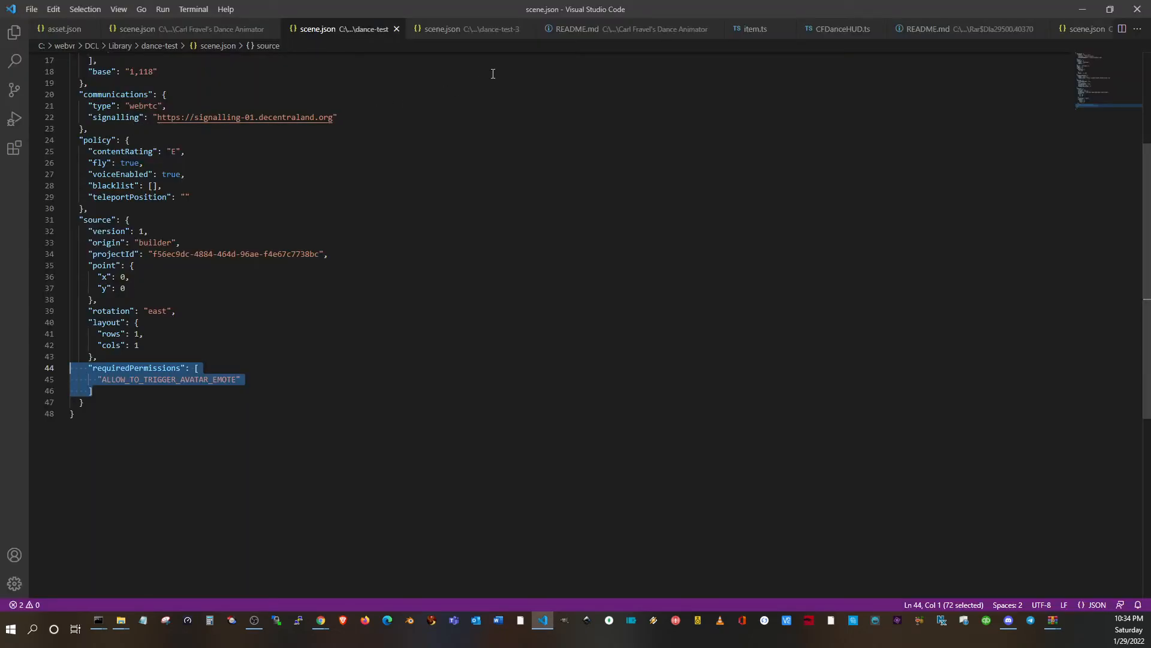
pyautogui.click(124, 288)
pyautogui.scroll(5, 175, 299)
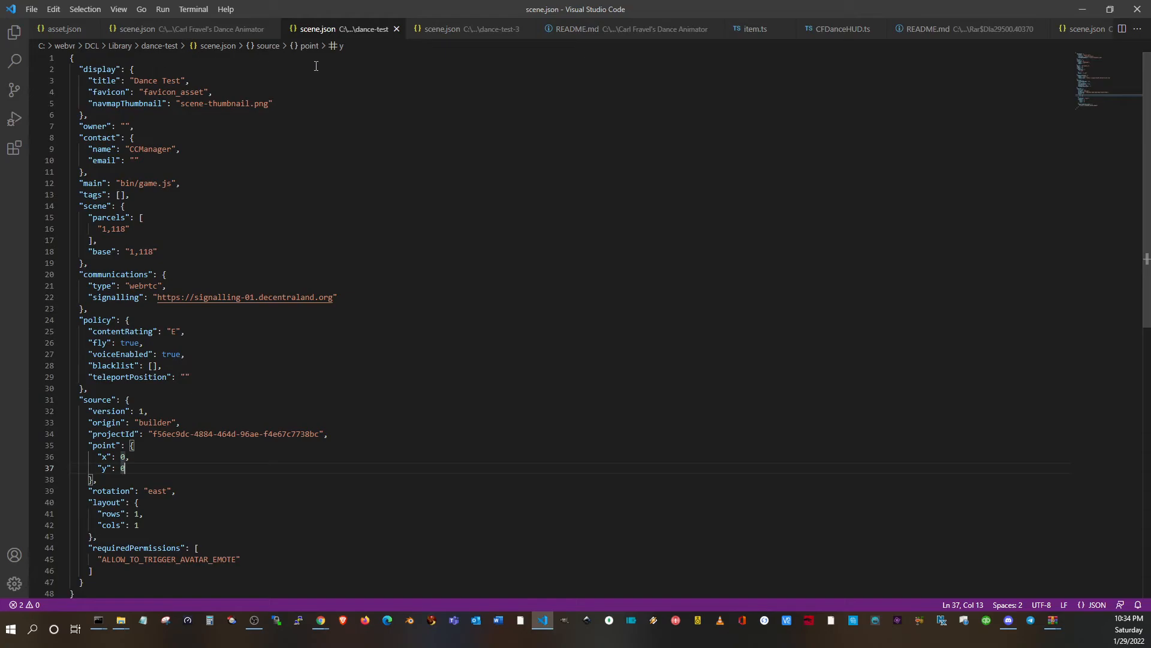
pyautogui.scroll(-4, 107, 391)
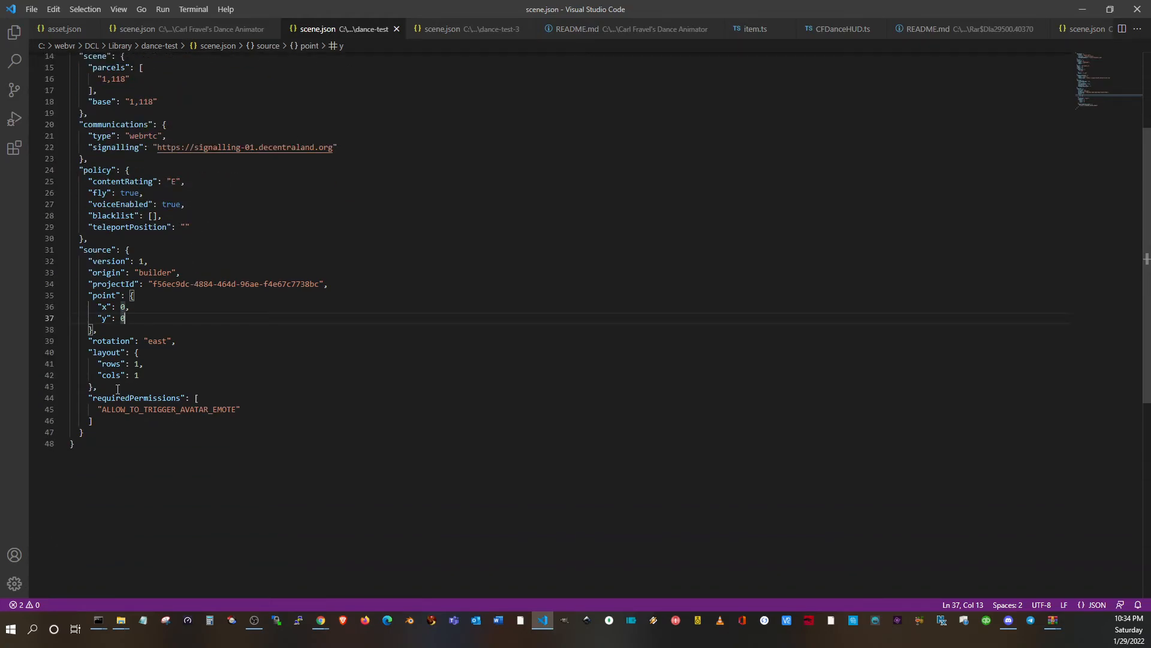
pyautogui.scroll(4, 117, 389)
pyautogui.hotkey('alt', 'Tab')
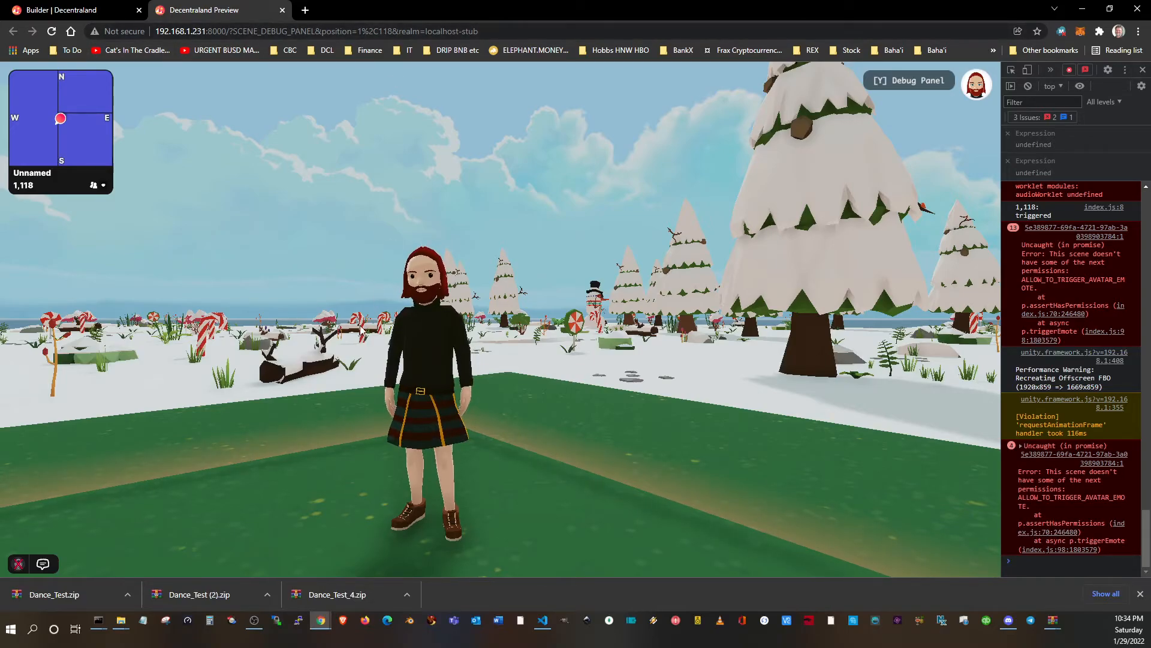
pyautogui.hotkey('alt', 'Tab')
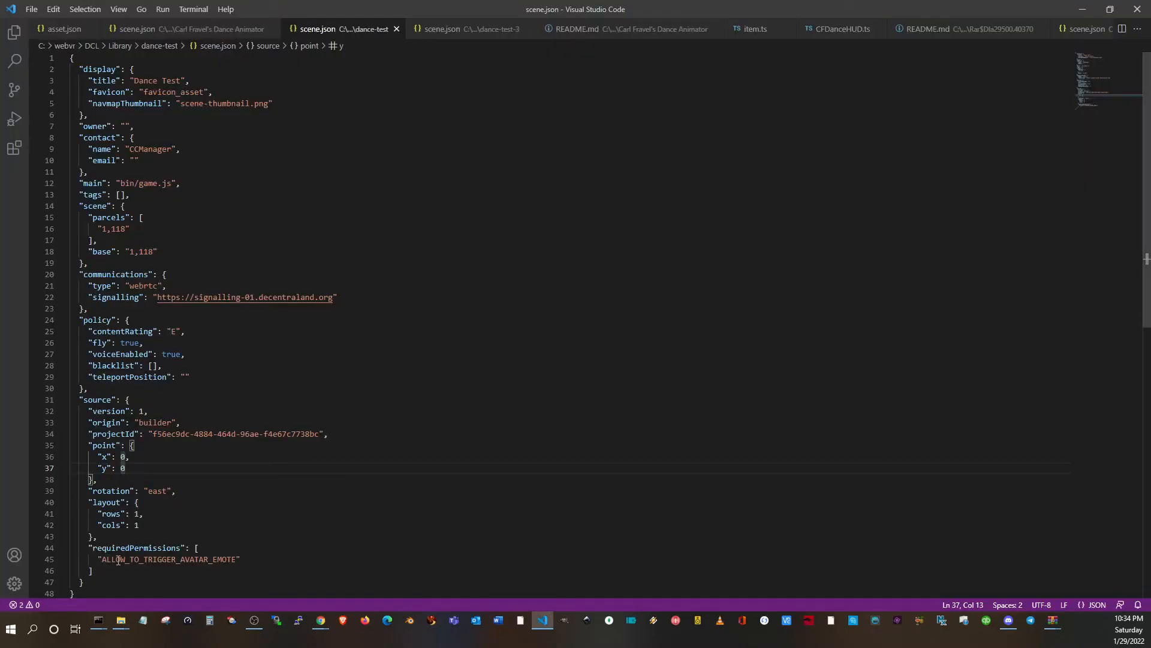
# Move the requiredPermissions block with ALLOW_TO_TRIGGER_AVATAR_EMOTE out of source to the top level of scene.json and save the file
pyautogui.scroll(-4, 118, 559)
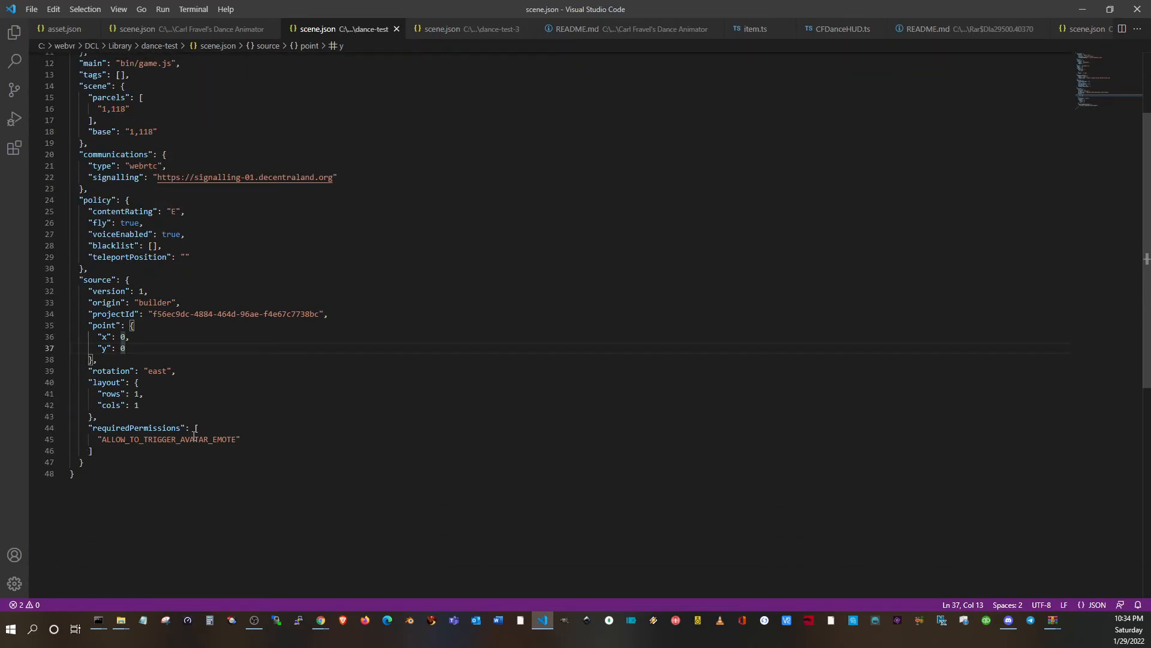
pyautogui.click(82, 463)
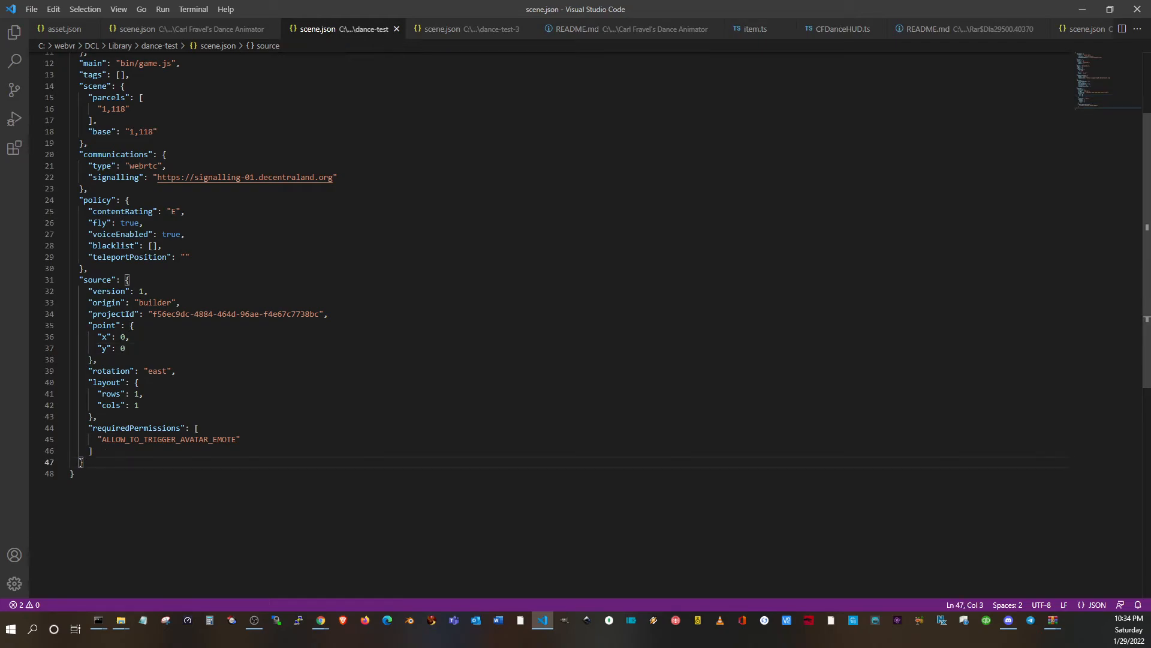
pyautogui.click(111, 455)
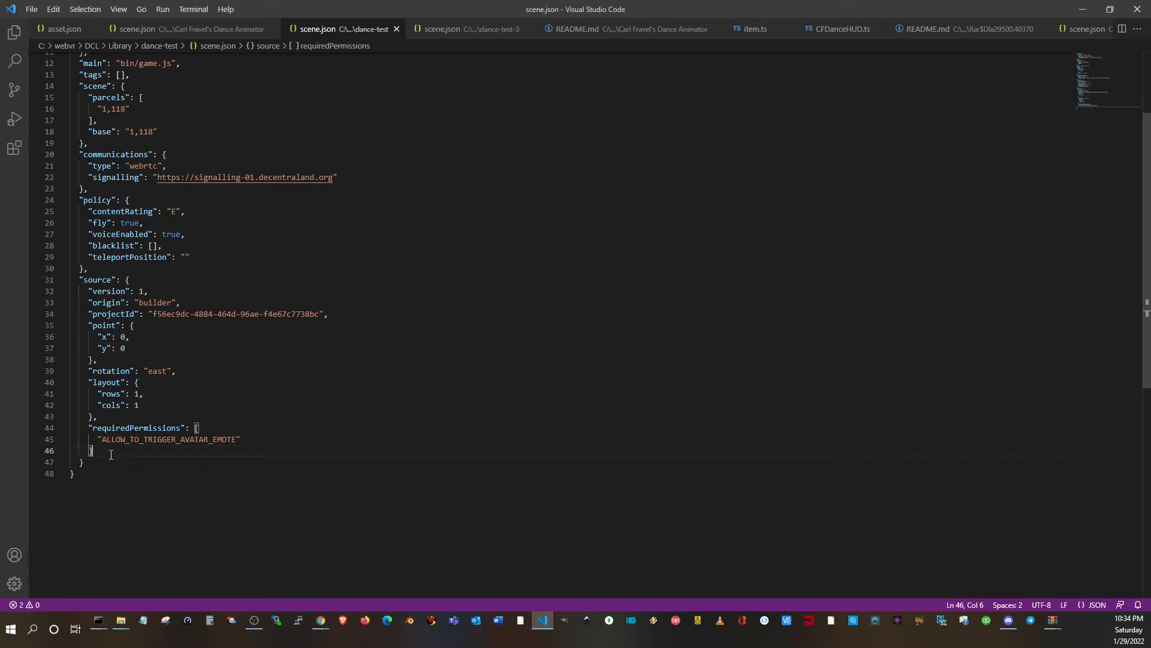
pyautogui.moveTo(111, 454); pyautogui.dragTo(94, 421)
pyautogui.hotkey('ctrl', 'c')
pyautogui.press('BackSpace')
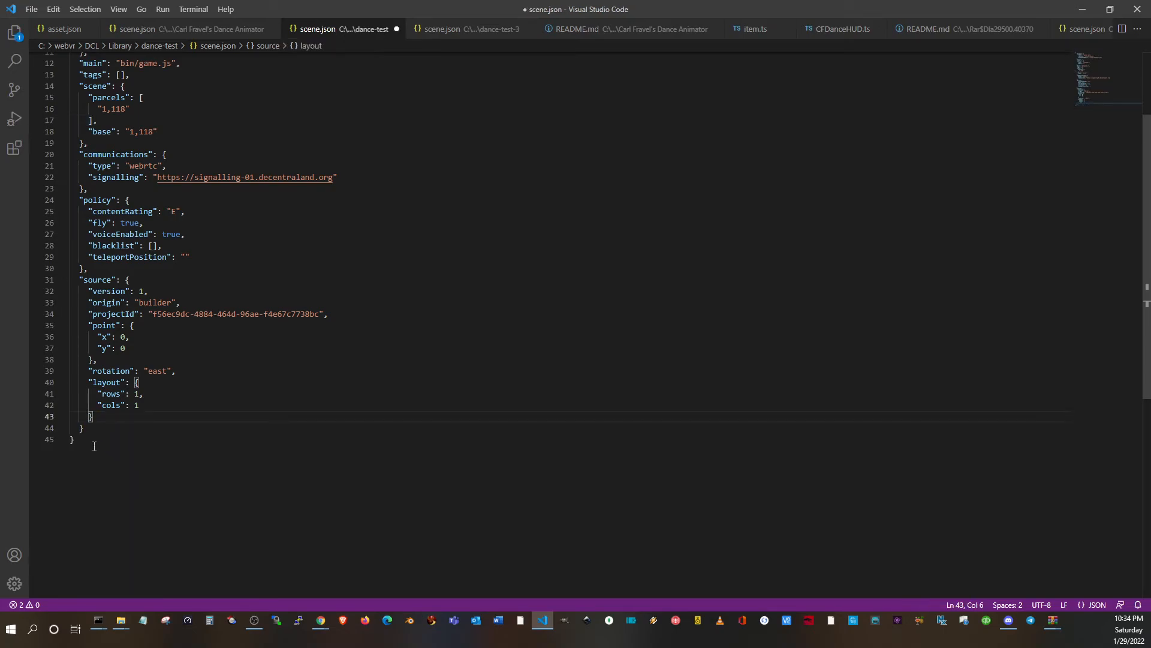
pyautogui.press('Down')
pyautogui.hotkey('ctrl', 'v')
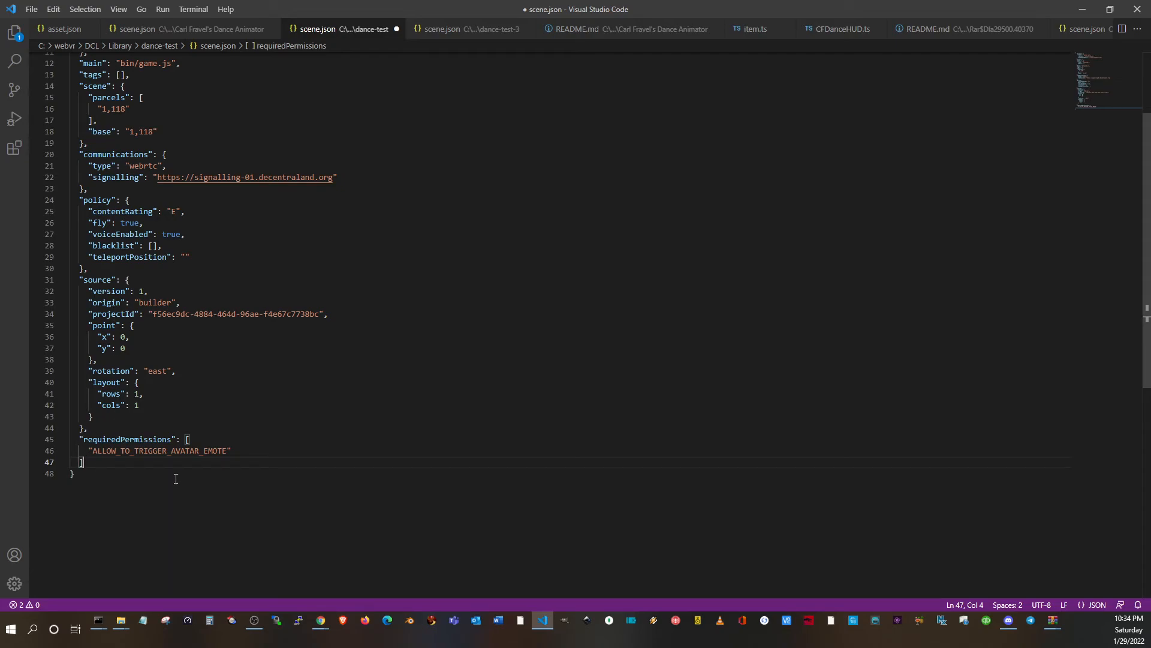
pyautogui.hotkey('ctrl', 's')
# Switch to the browser, check the reloaded scene against the edited scene.json, and close the Decentraland Preview tab
pyautogui.hotkey('alt', 'Tab')
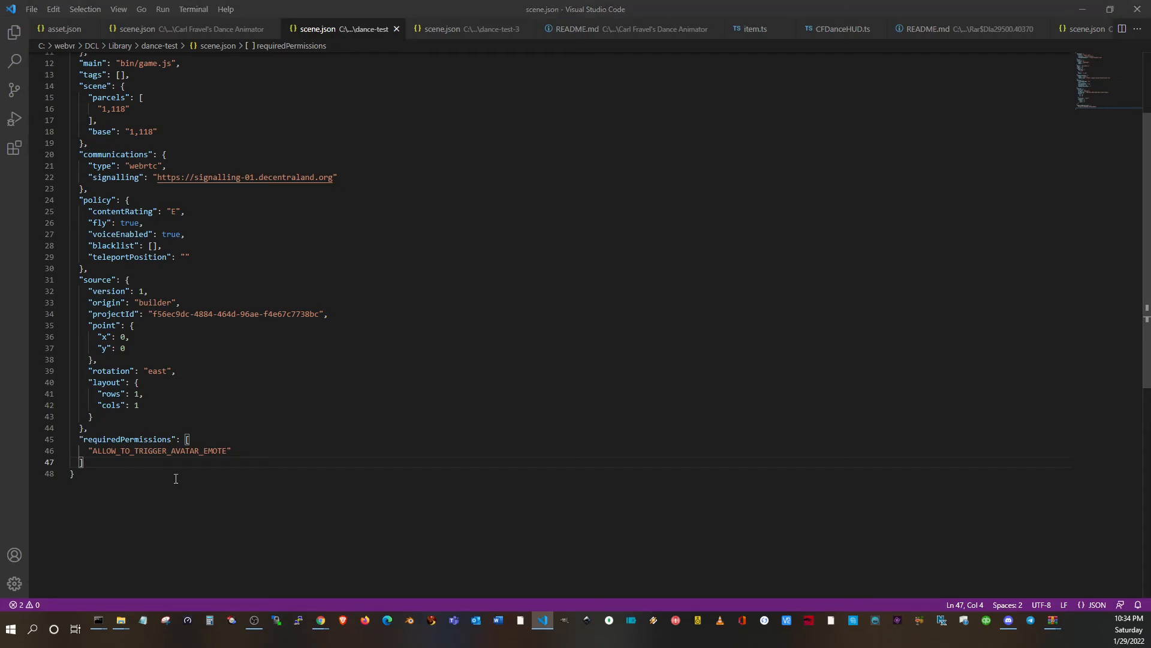
pyautogui.hotkey('alt', 'Tab')
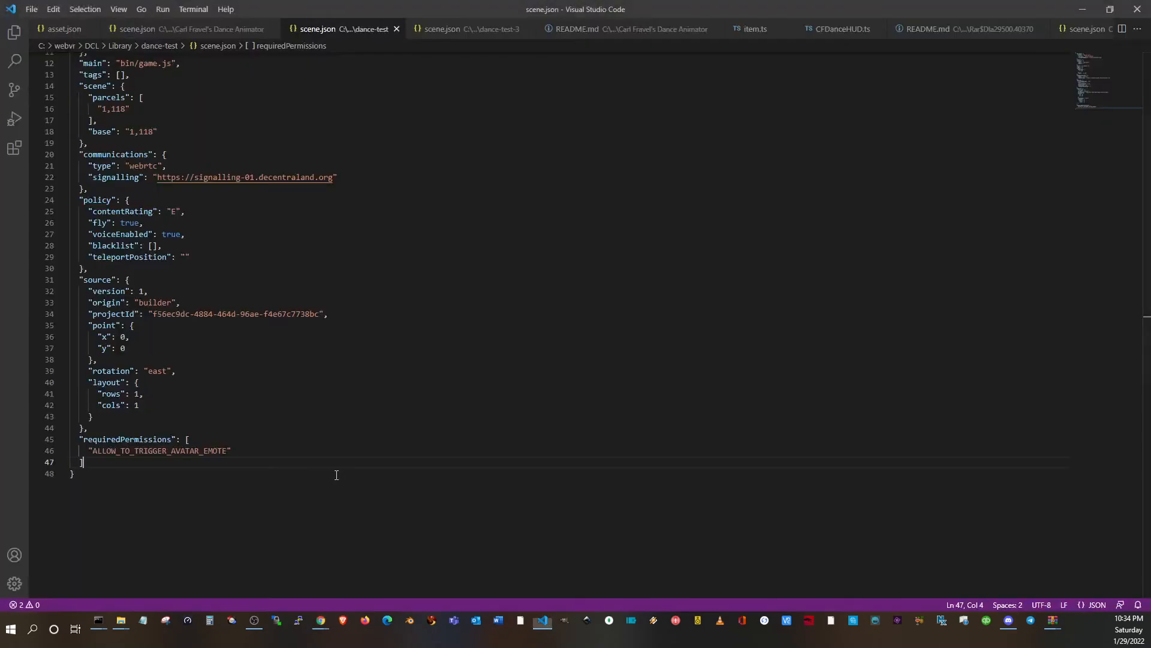
pyautogui.hotkey('alt', 'Tab')
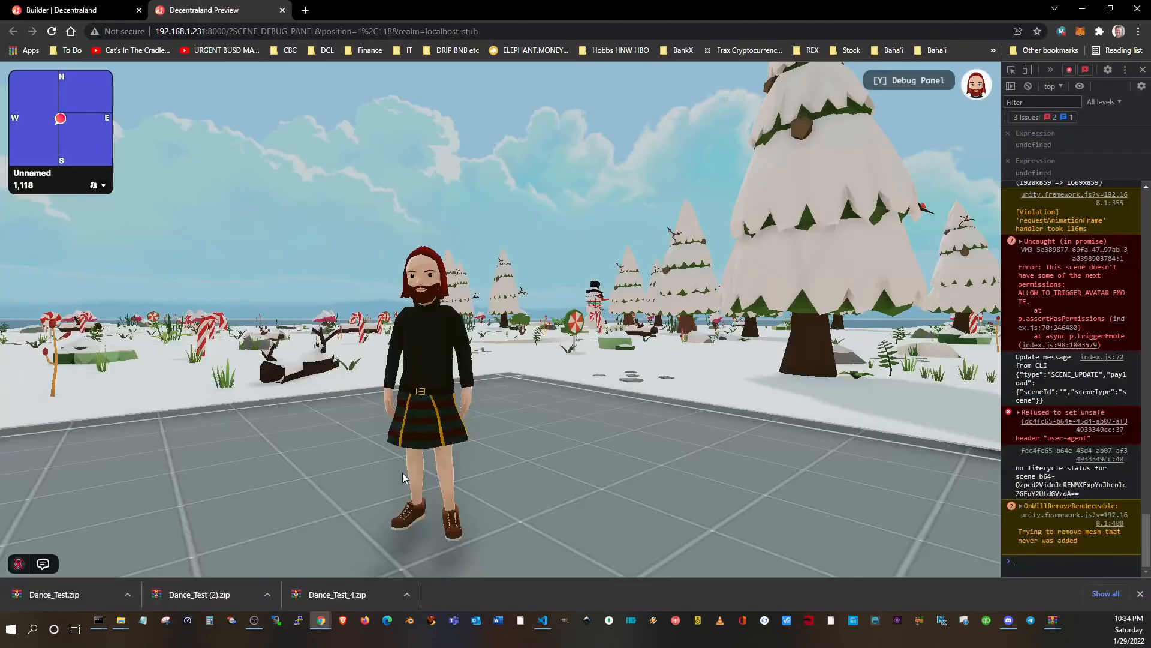
pyautogui.hotkey('alt', 'Tab')
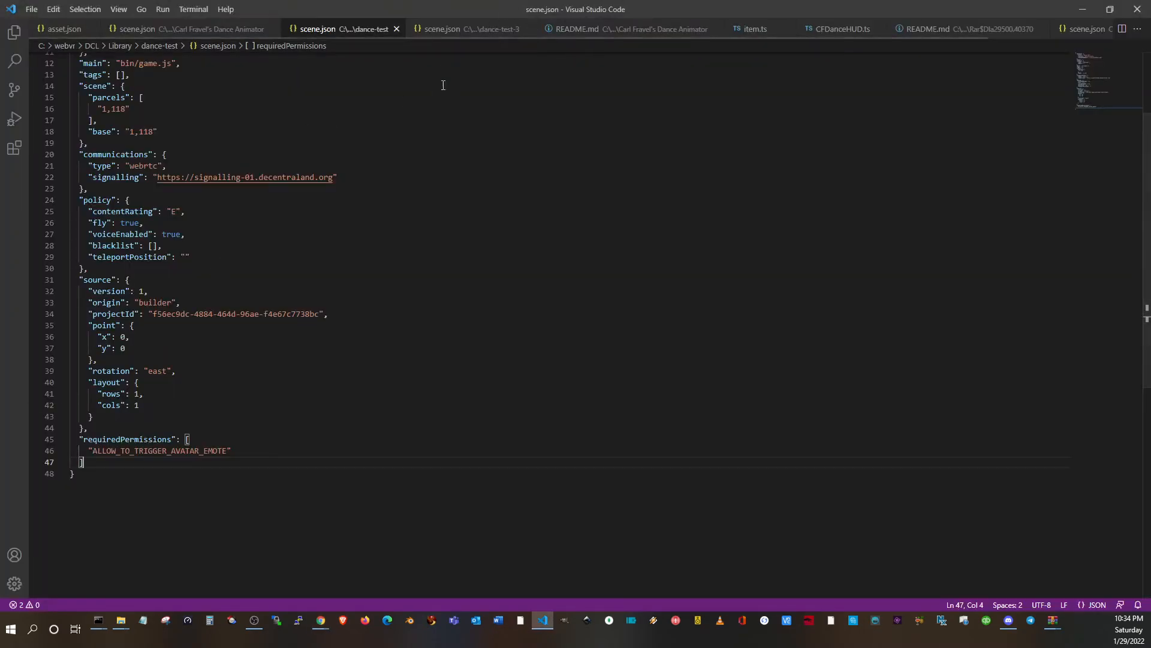
pyautogui.hotkey('alt', 'Tab')
pyautogui.click(282, 10)
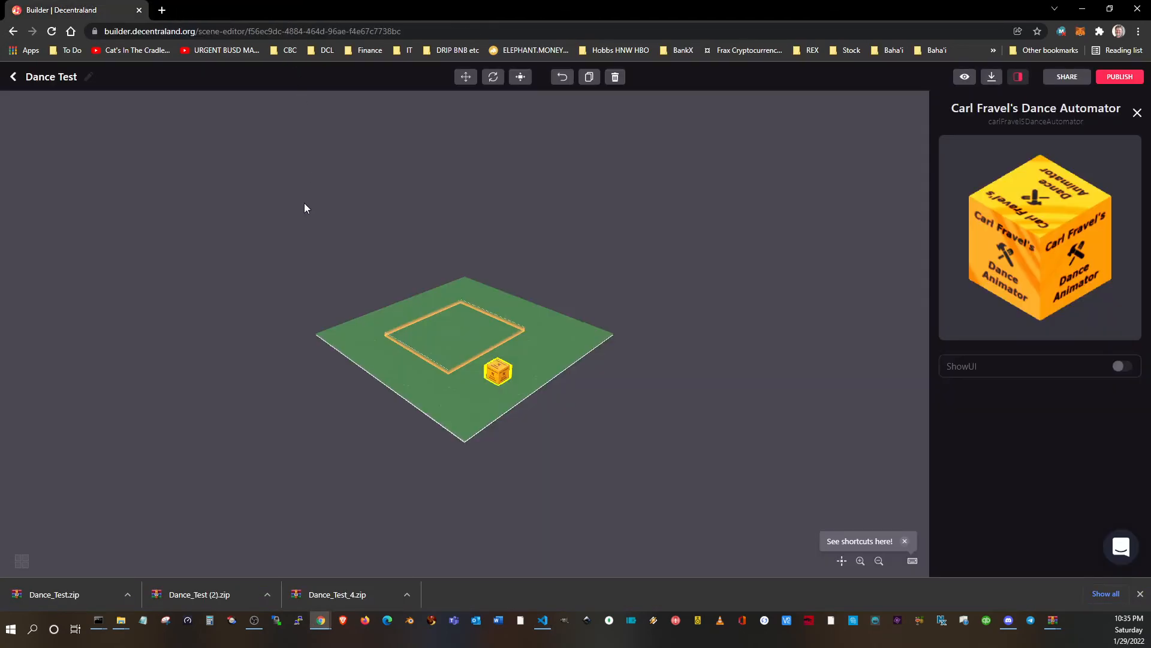
# Switch to the command prompt, stop the running preview server and restart it in the dance-test folder with dcl start
pyautogui.hotkey('alt', 'Tab')
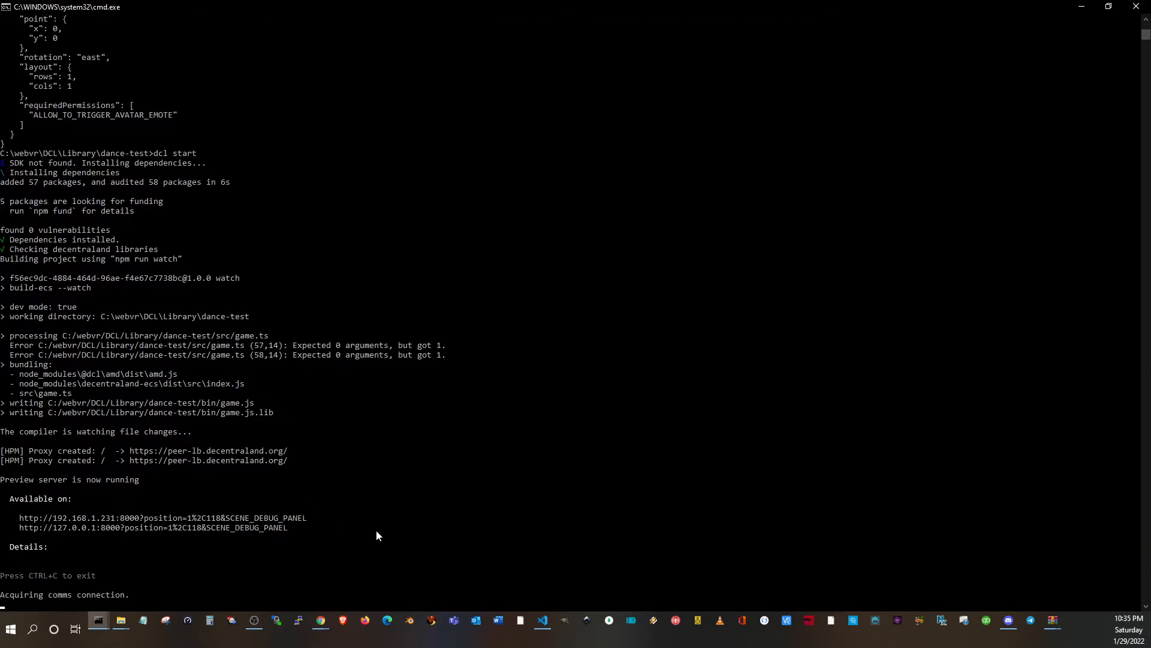
pyautogui.click(376, 531)
pyautogui.hotkey('ctrl', 'c')
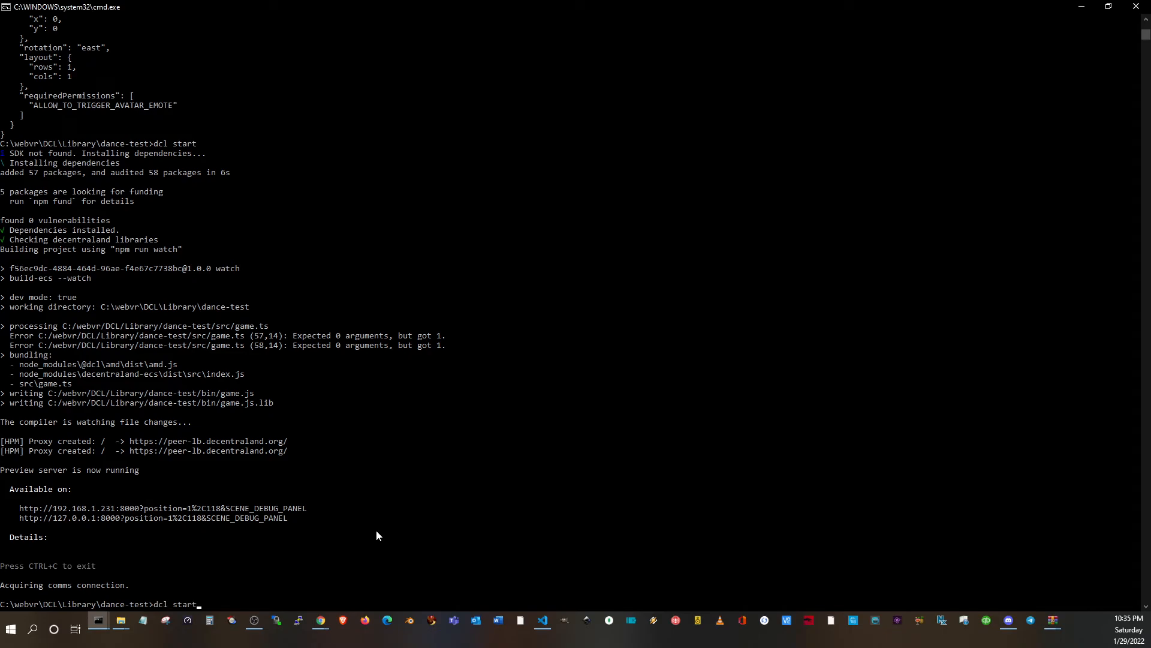
pyautogui.press('Return')
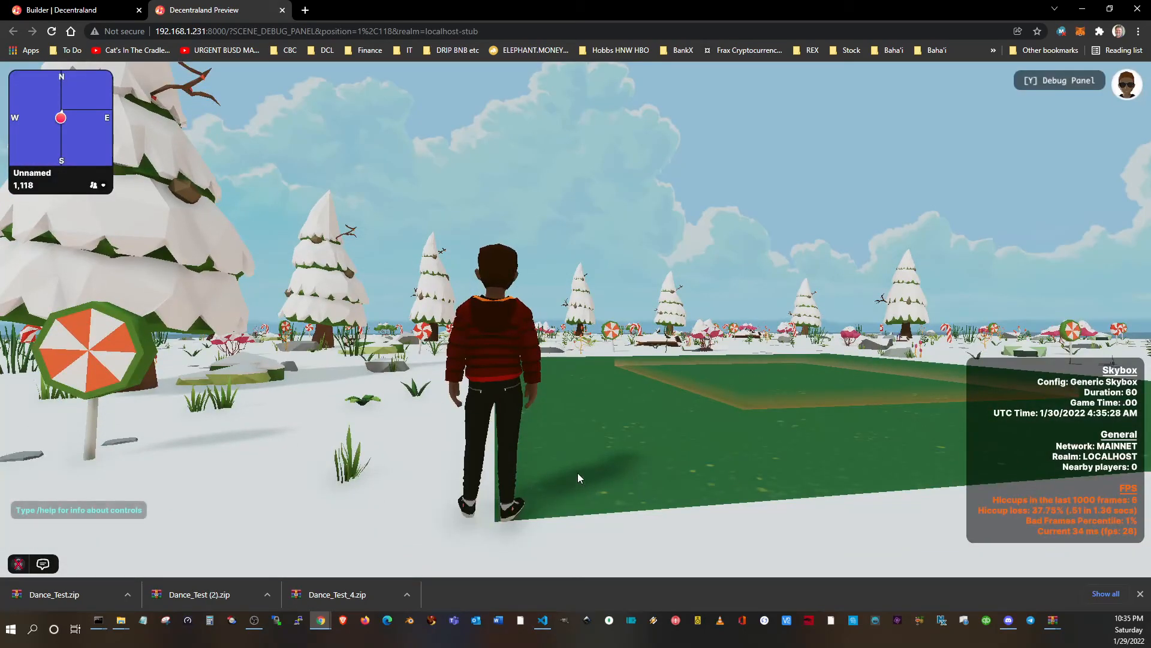
# Walk the avatar into the trigger square in the new preview and toggle the camera view to test the dancing
pyautogui.click(579, 477)
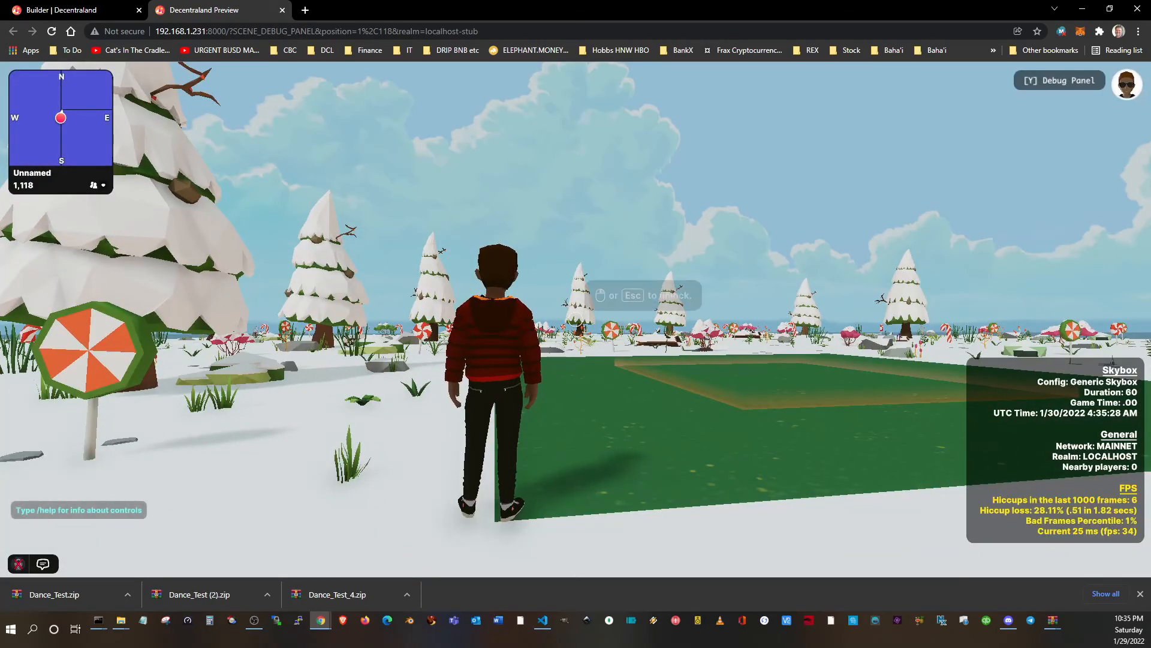
pyautogui.press('w')
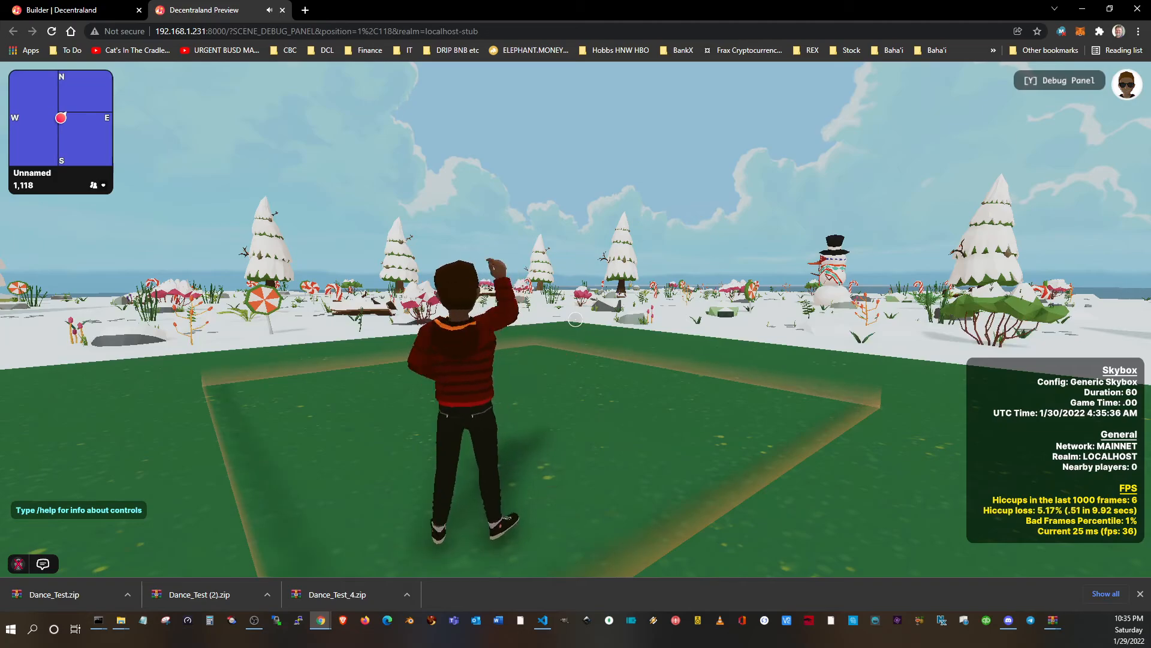
pyautogui.press('w')
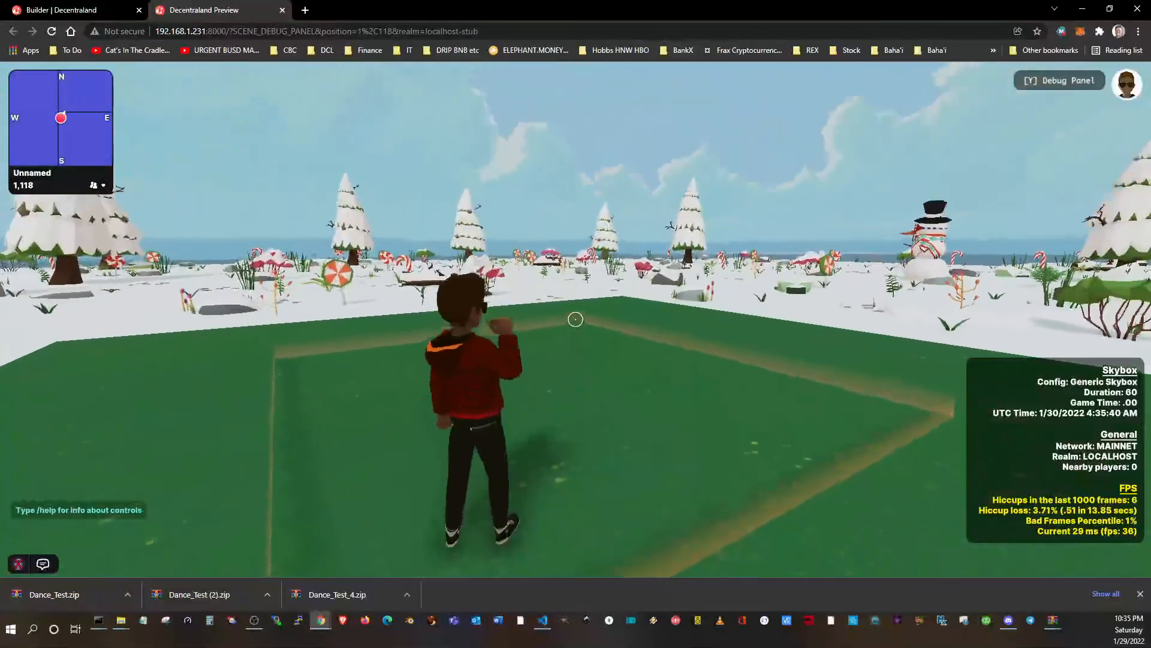
pyautogui.press('v')
pyautogui.press('v')
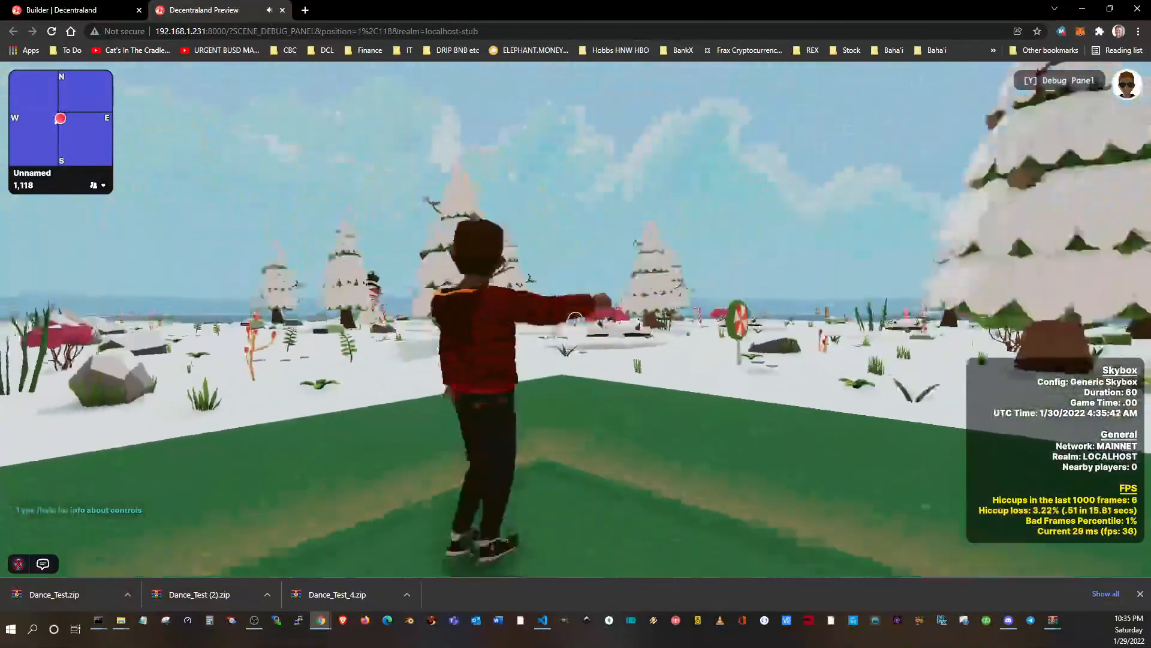
# Walk the avatar out of the trigger square and back into it to retest the dance trigger, and release the cursor
pyautogui.press('w')
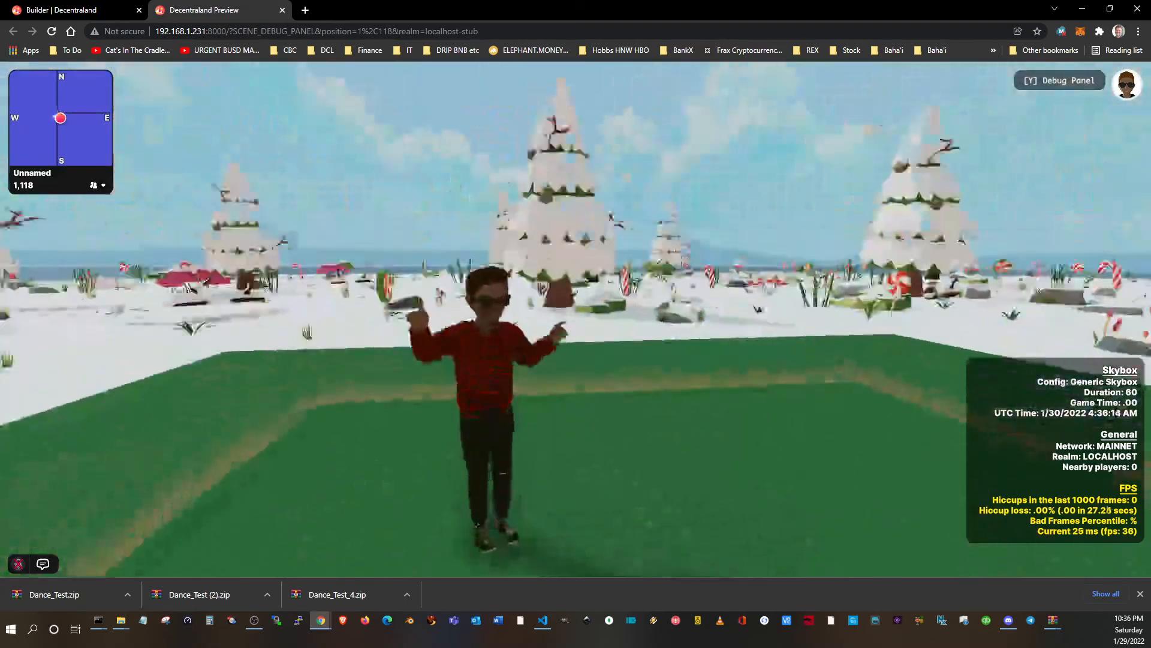
pyautogui.press('w')
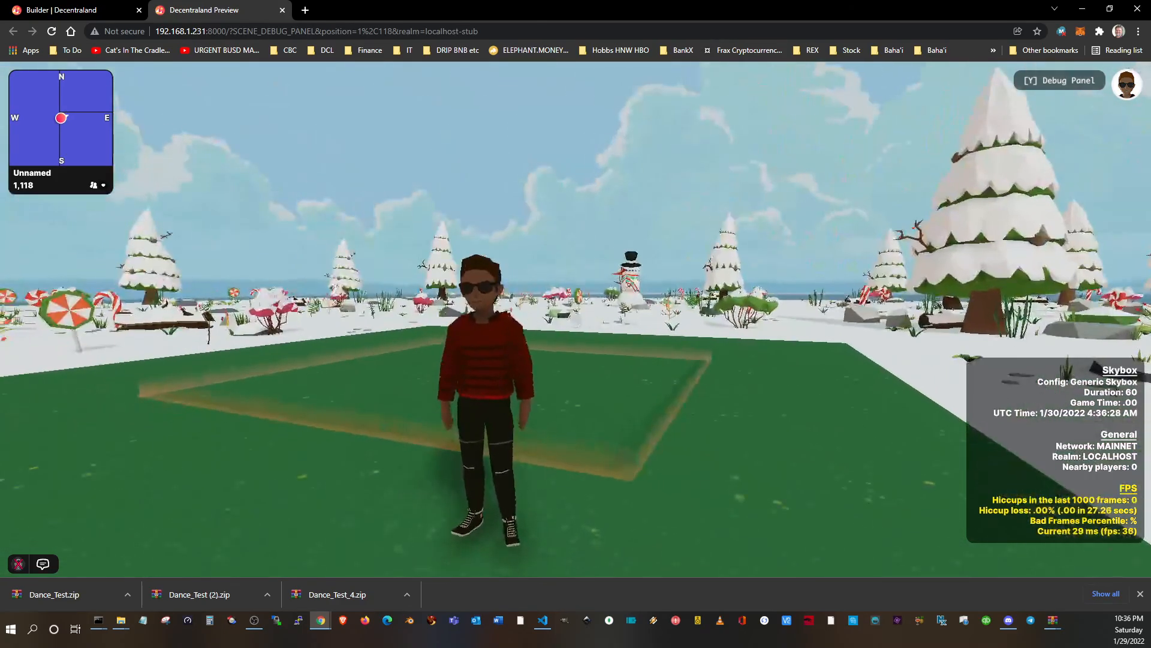
pyautogui.press('w')
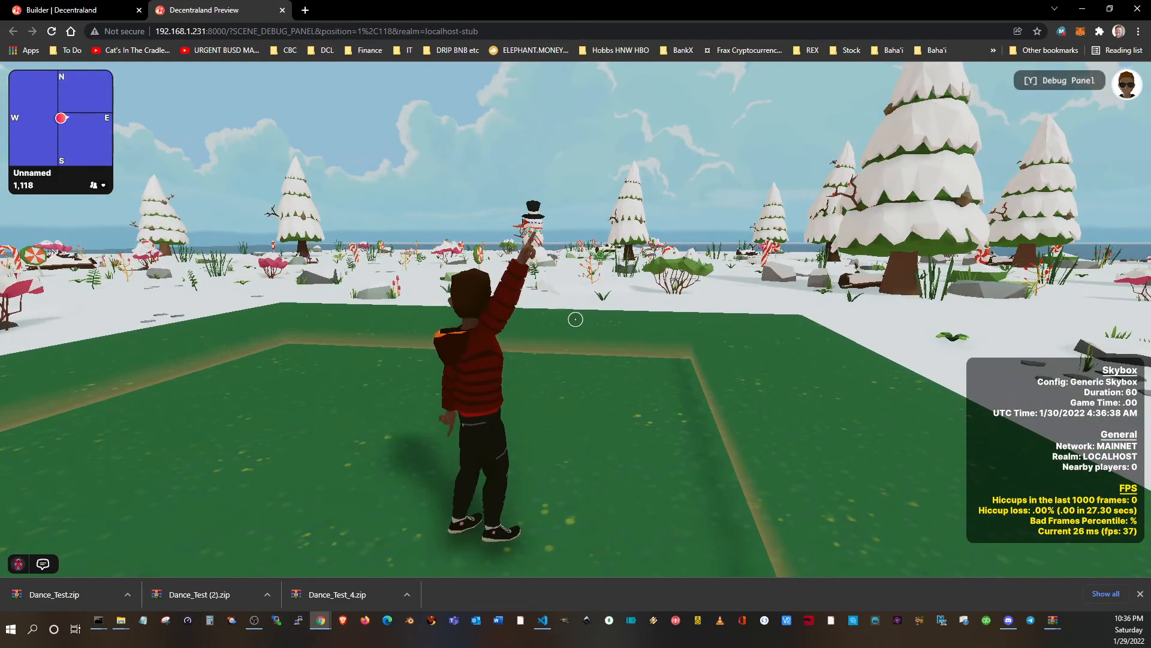
pyautogui.press('Escape')
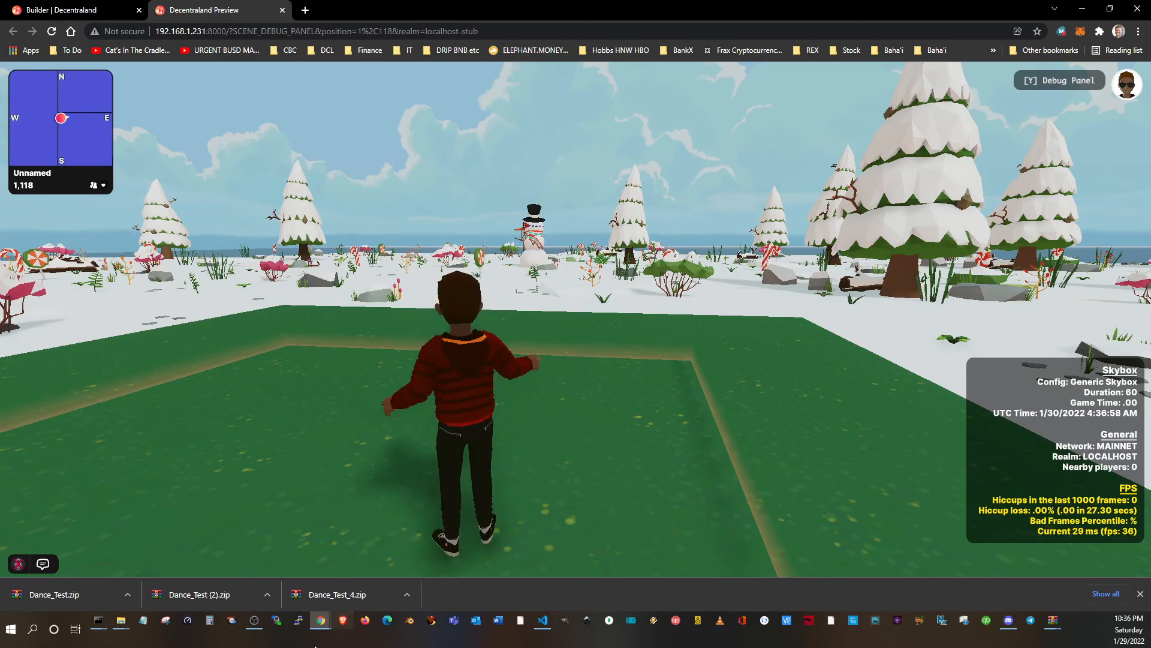
# Find the Dance Animator smart item's zip in File Explorer and open its README.md
pyautogui.click(338, 595)
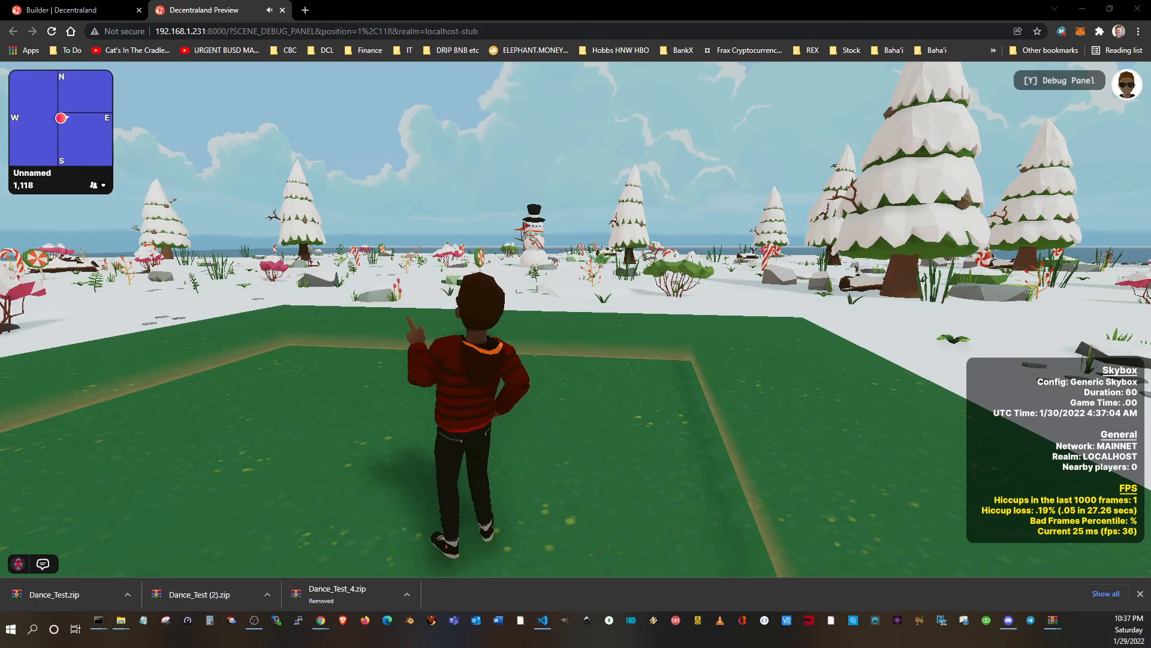
pyautogui.click(121, 621)
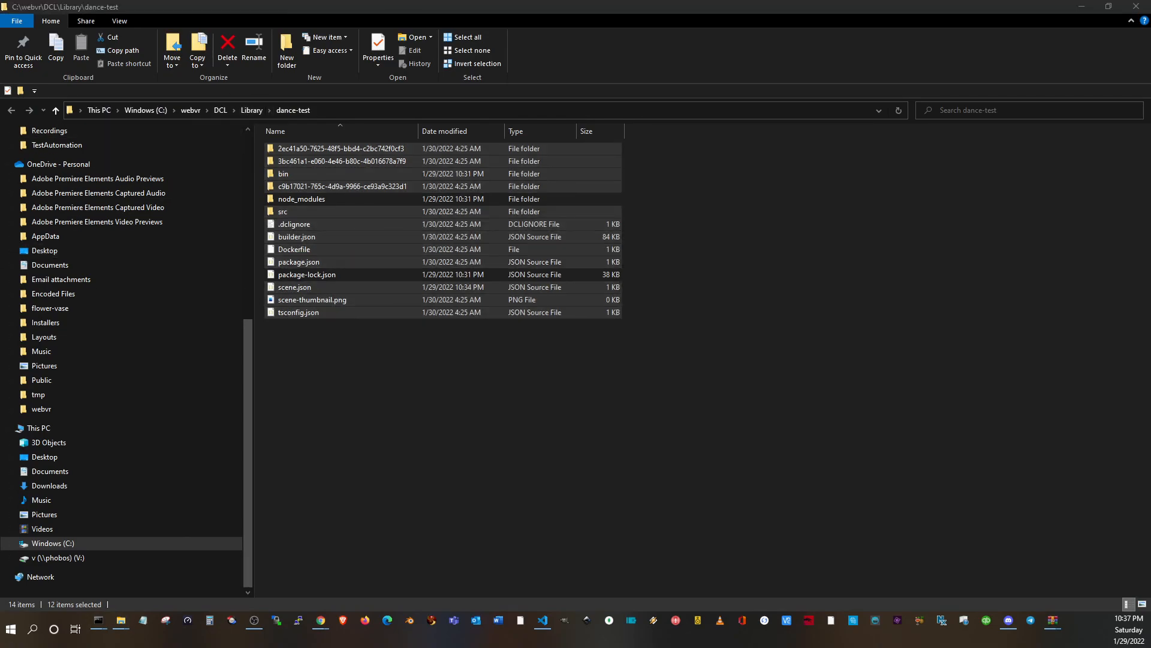
pyautogui.hotkey('alt', 'Tab')
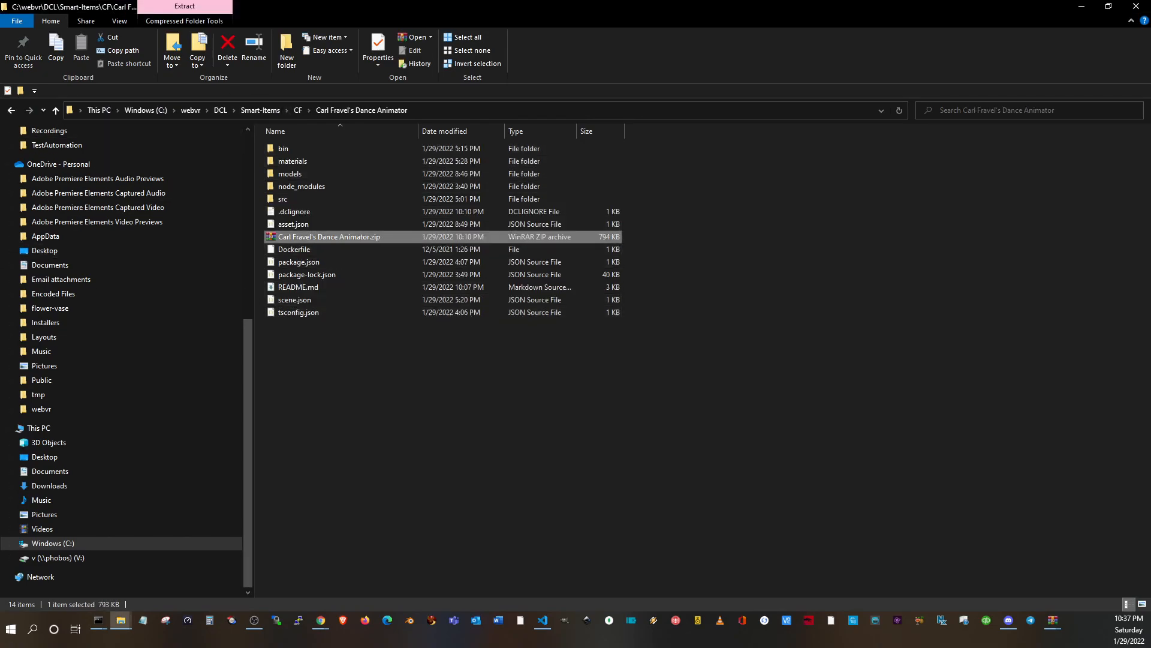
pyautogui.doubleClick(291, 235)
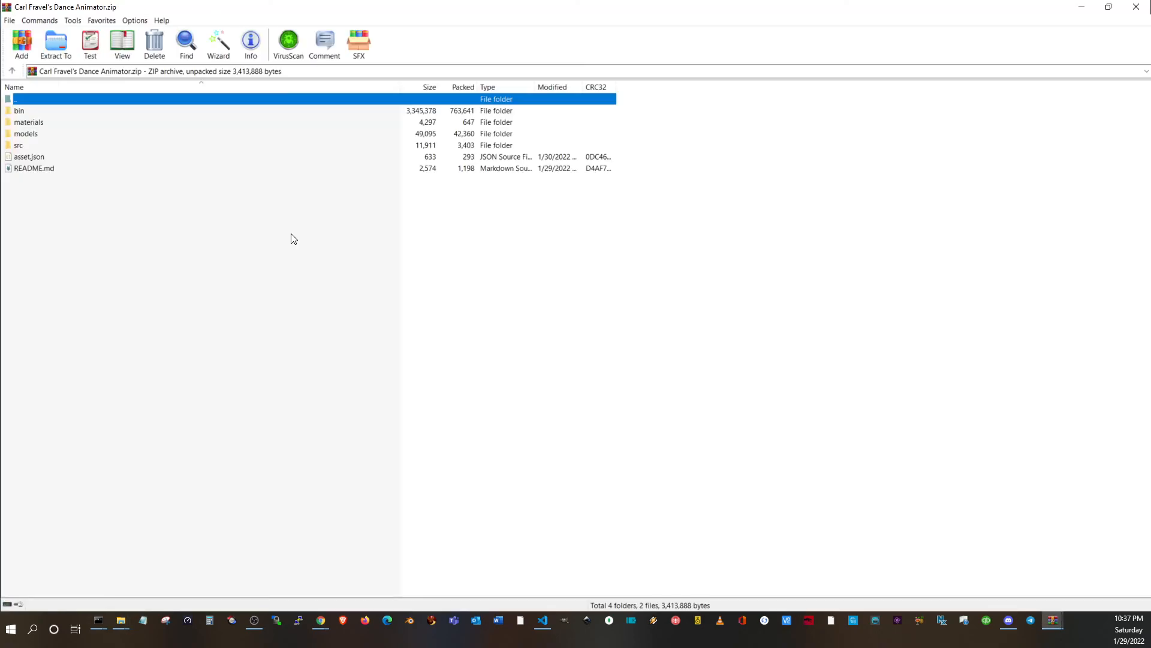
pyautogui.doubleClick(36, 168)
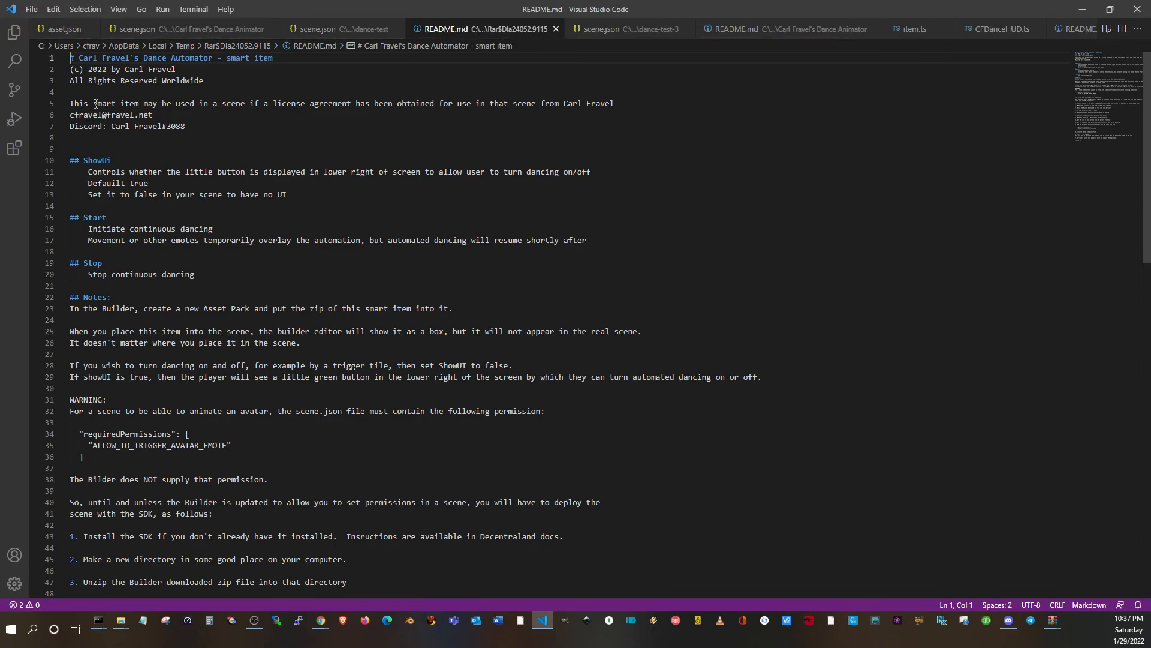
# Read the README's notes on the required emote permission and SDK deployment steps, and return to the Decentraland preview
pyautogui.scroll(-5, 100, 388)
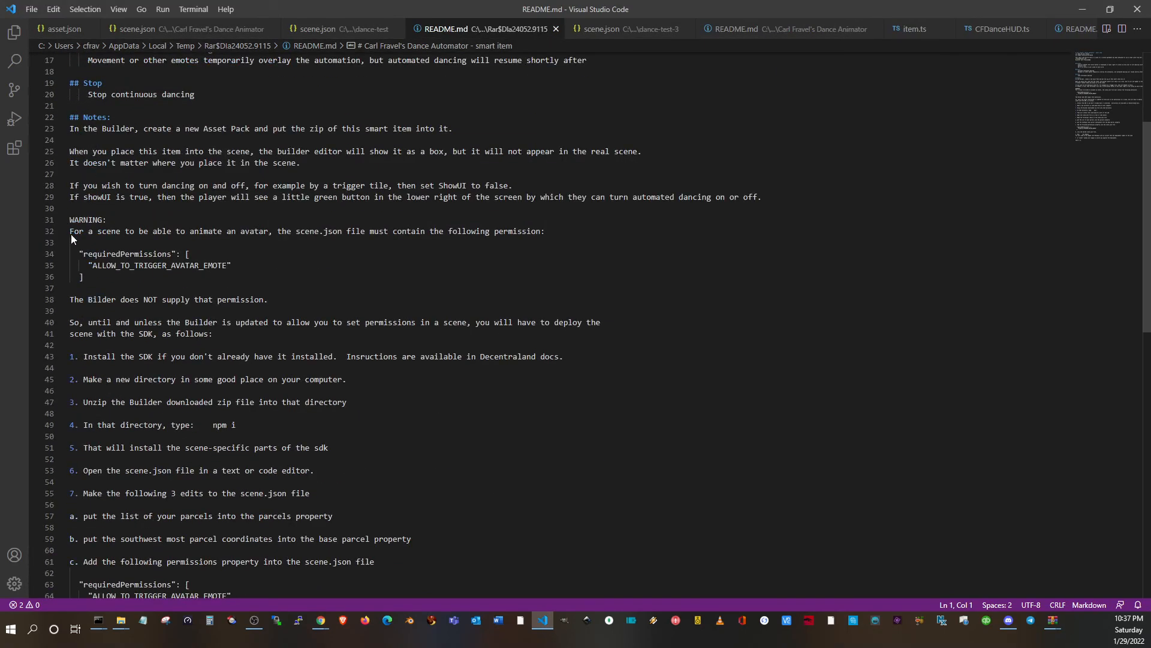
pyautogui.scroll(-6, 127, 554)
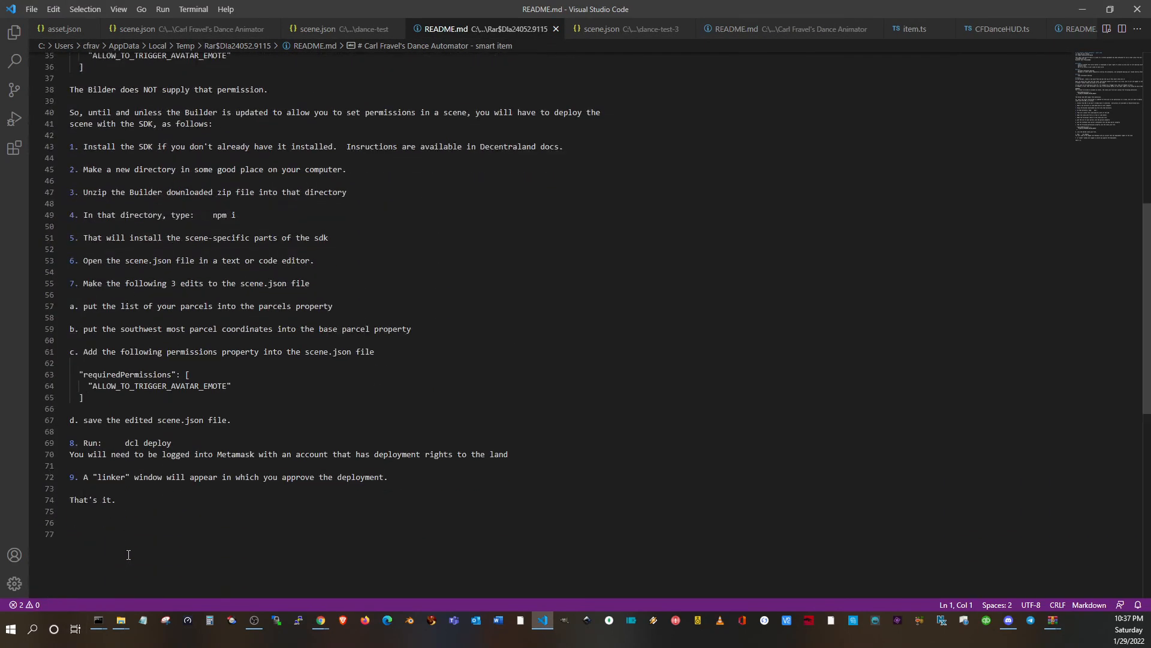
pyautogui.scroll(11, 128, 554)
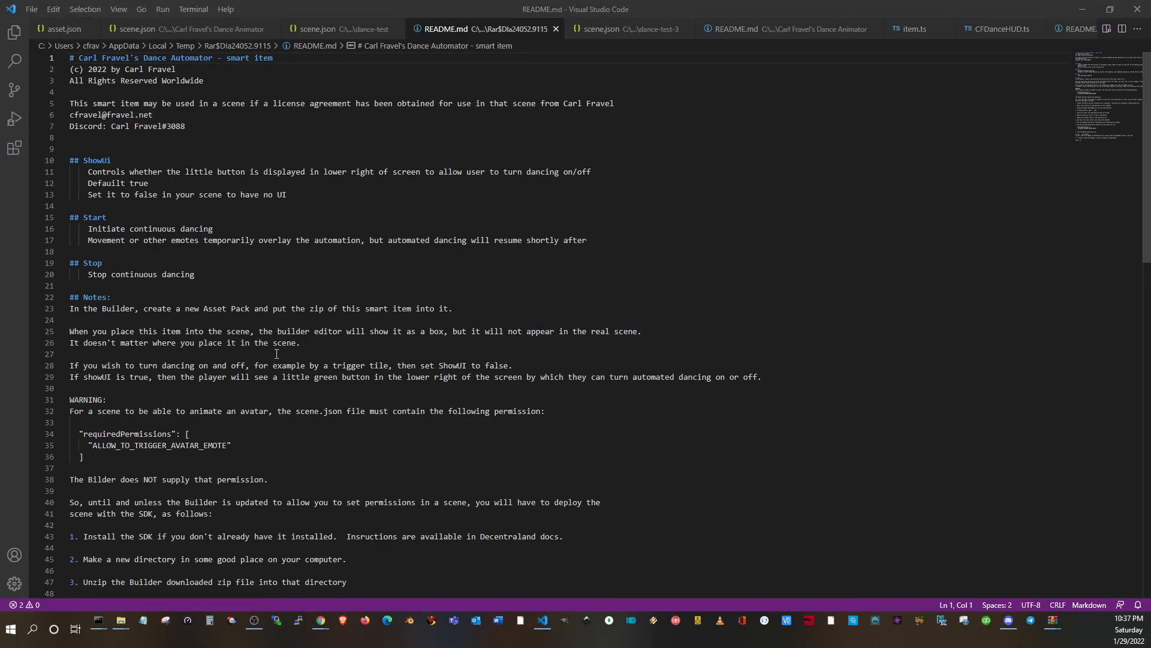
pyautogui.hotkey('alt', 'Tab')
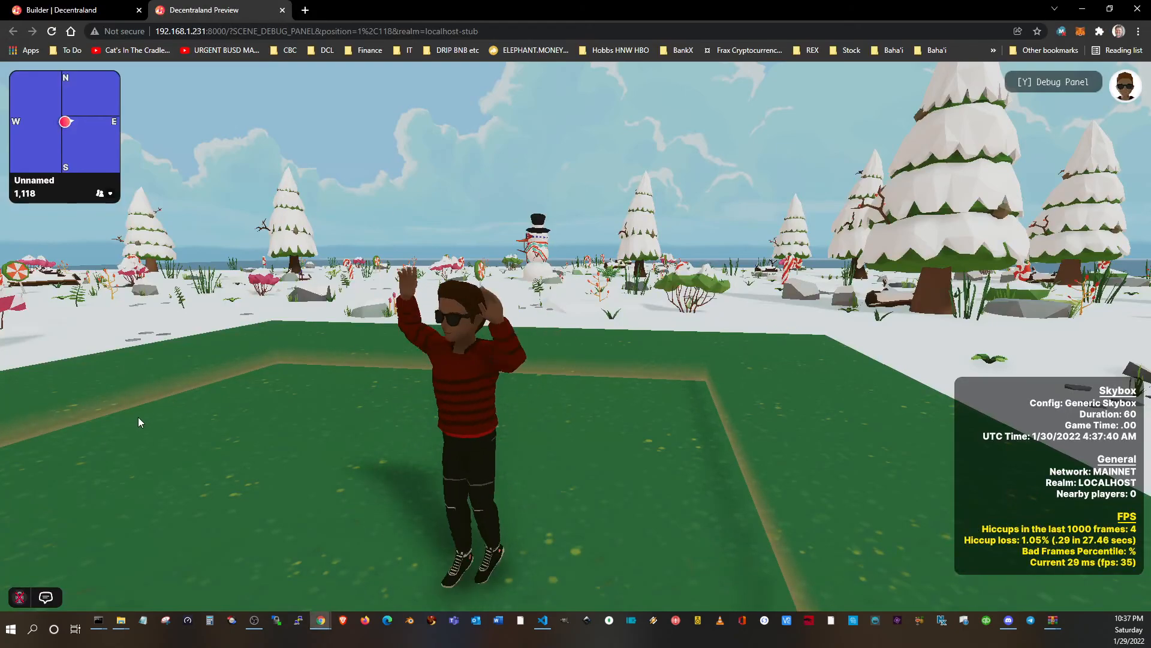